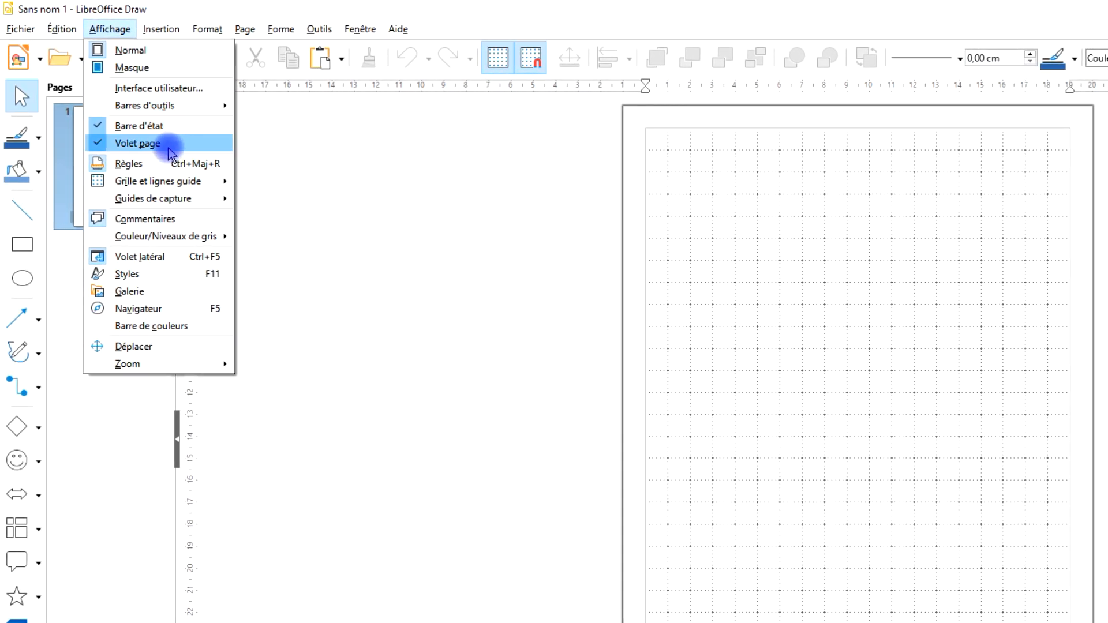
# - Examine the grid and snap-guide display options, and Draw's general, display and grid settings in the program options
pyautogui.moveTo(161, 181)
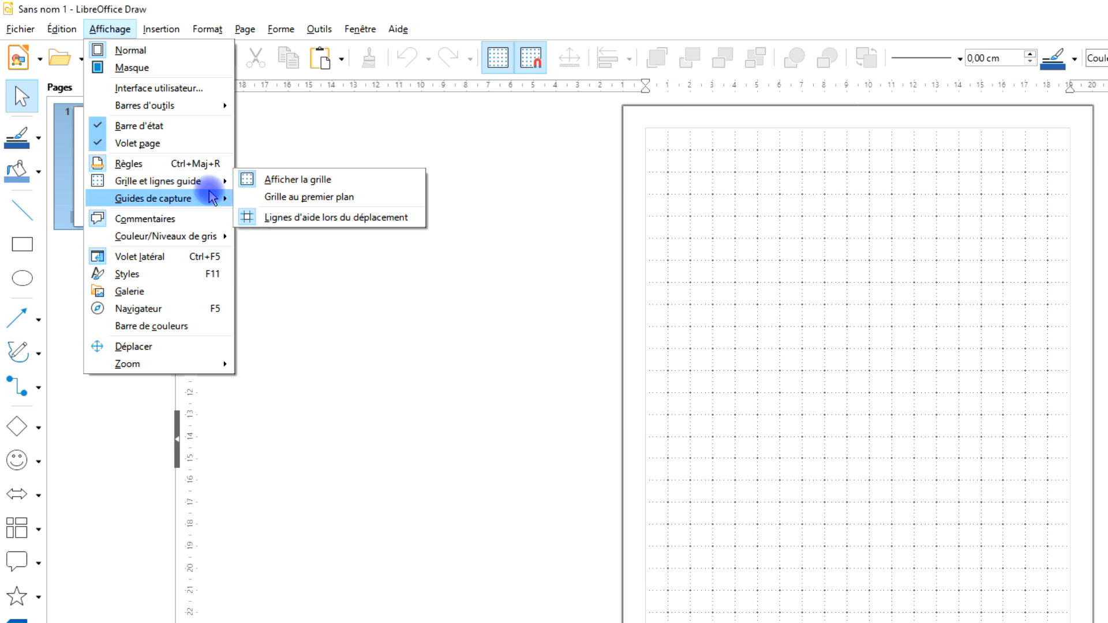
pyautogui.moveTo(180, 202)
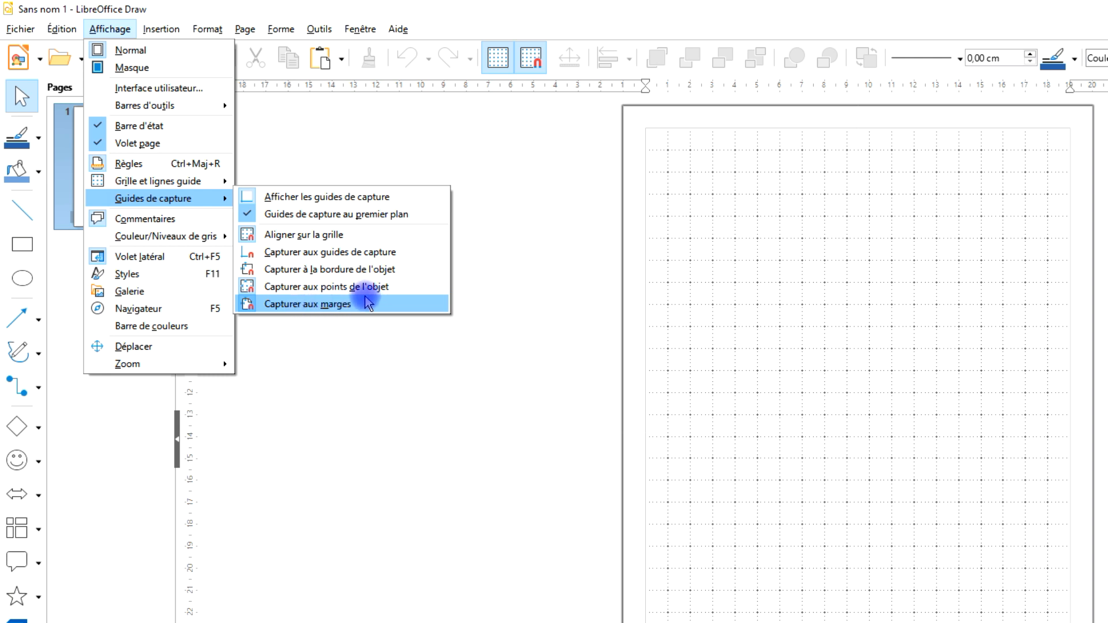
pyautogui.click(319, 30)
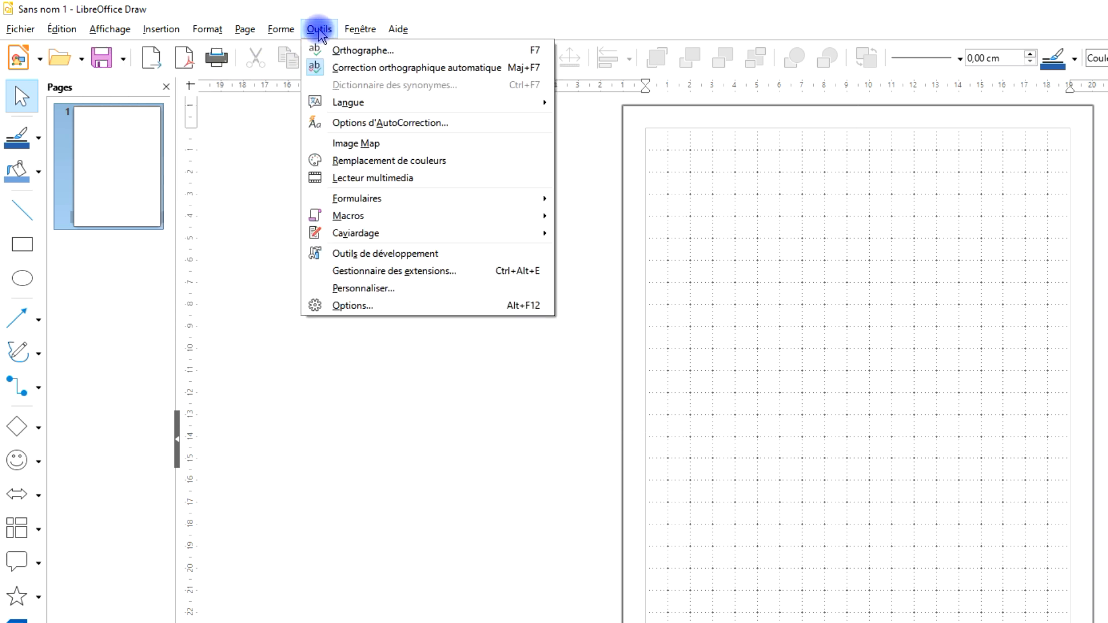
pyautogui.click(368, 308)
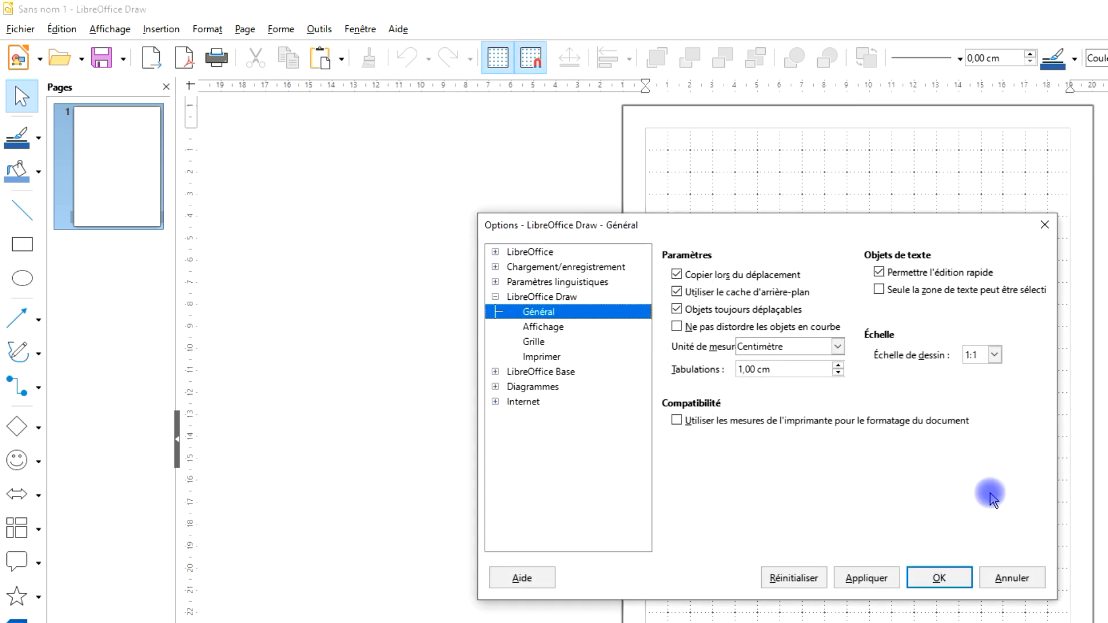
pyautogui.click(495, 297)
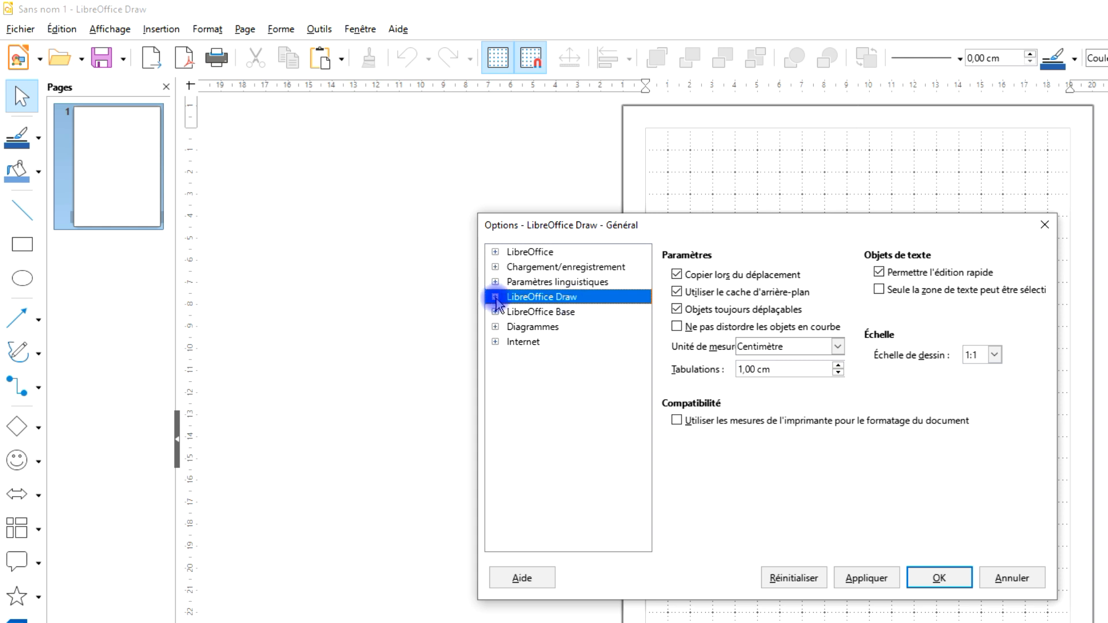
pyautogui.click(495, 296)
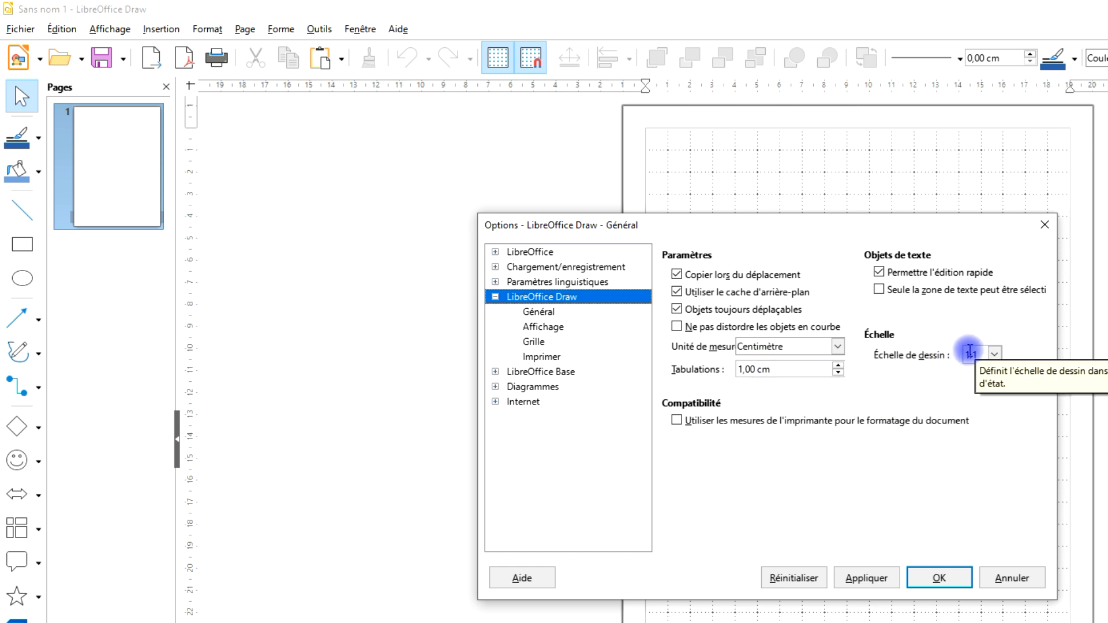
pyautogui.moveTo(968, 356); pyautogui.dragTo(978, 355)
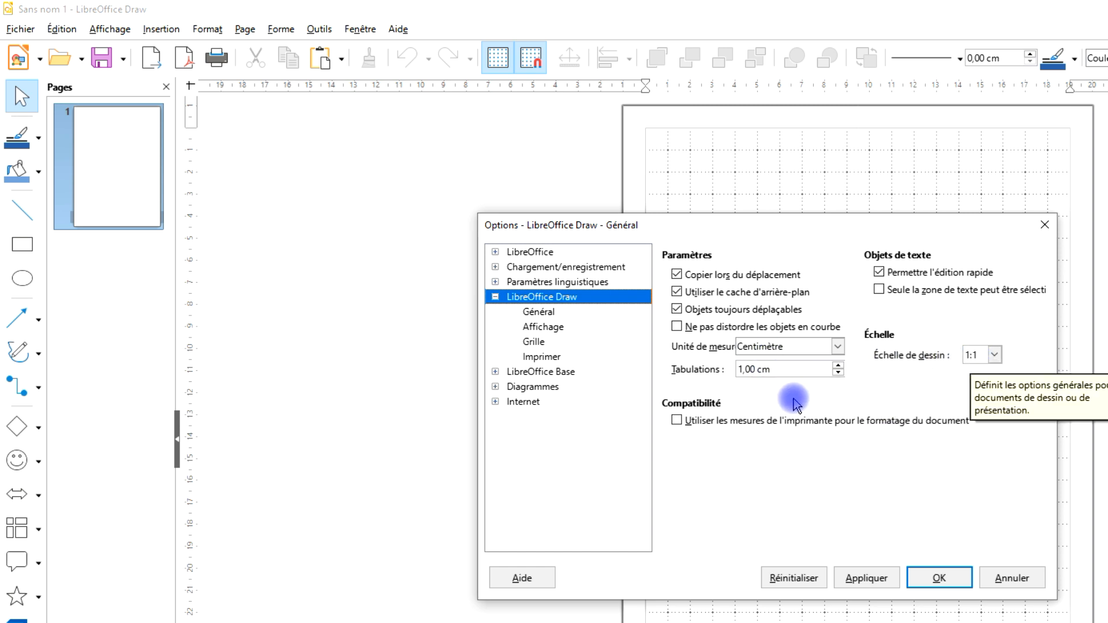
pyautogui.click(543, 314)
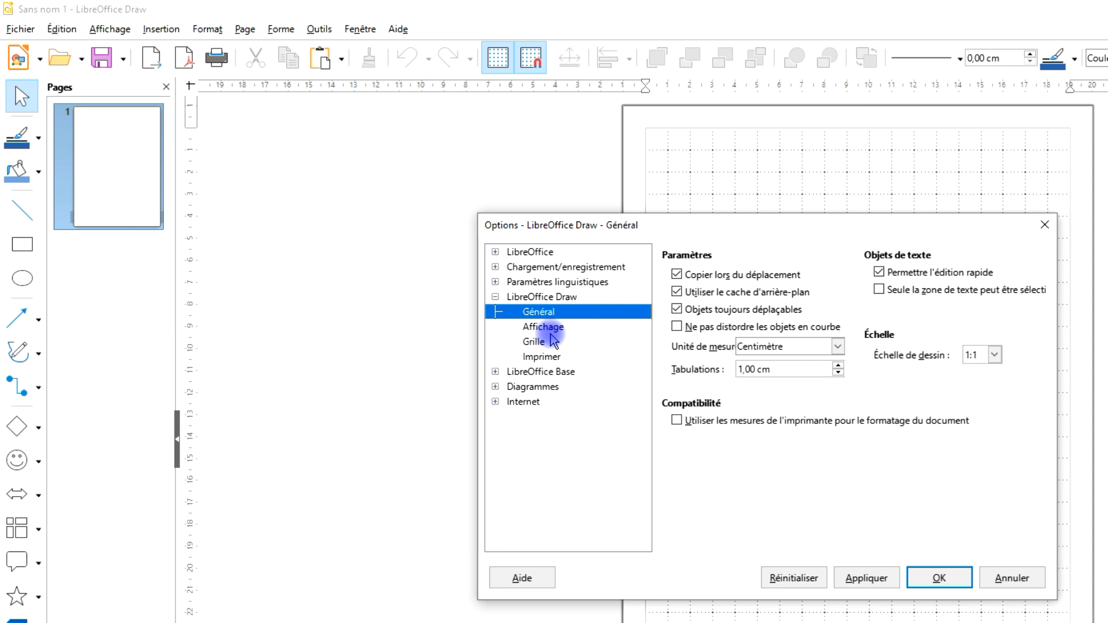
pyautogui.click(548, 329)
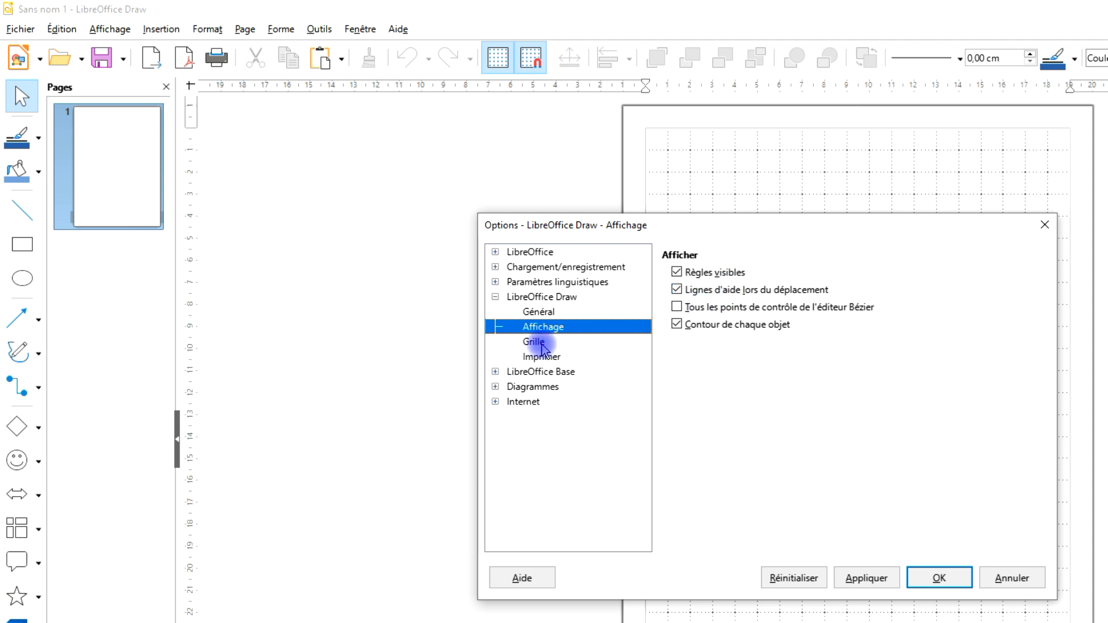
pyautogui.click(541, 345)
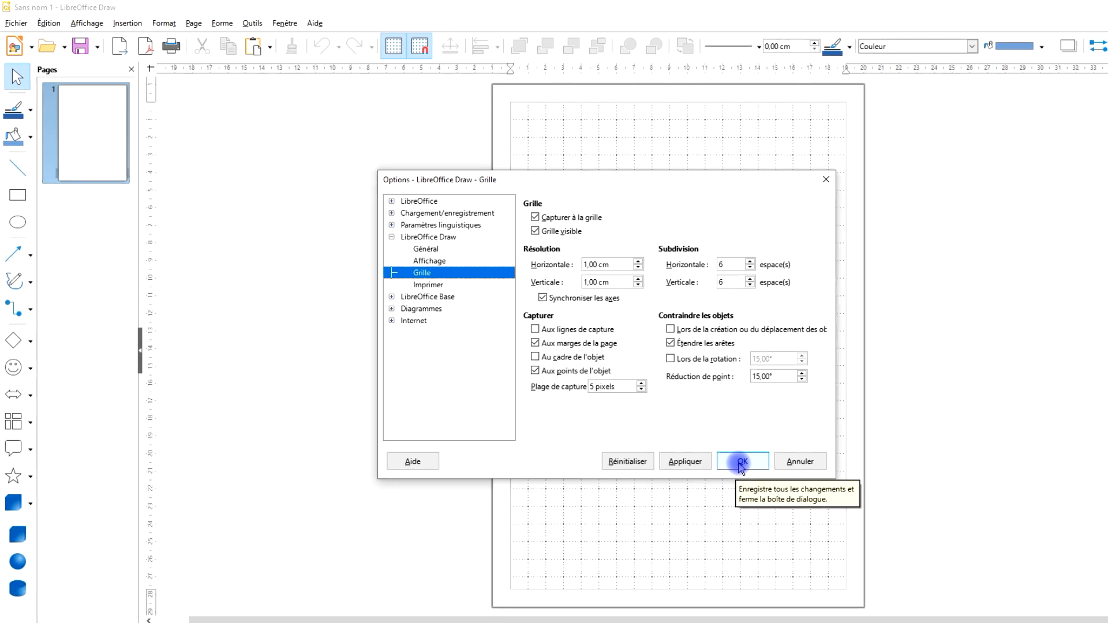
pyautogui.click(743, 463)
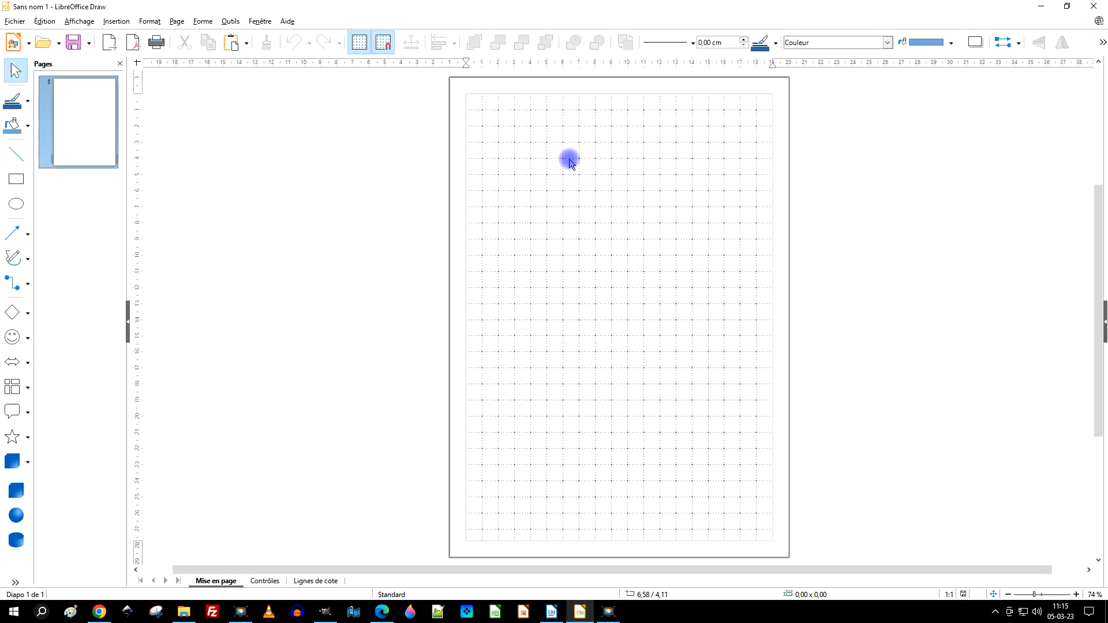
# - Set the A4 page's orientation to landscape (Paysage) in the page properties
pyautogui.rightClick(560, 149)
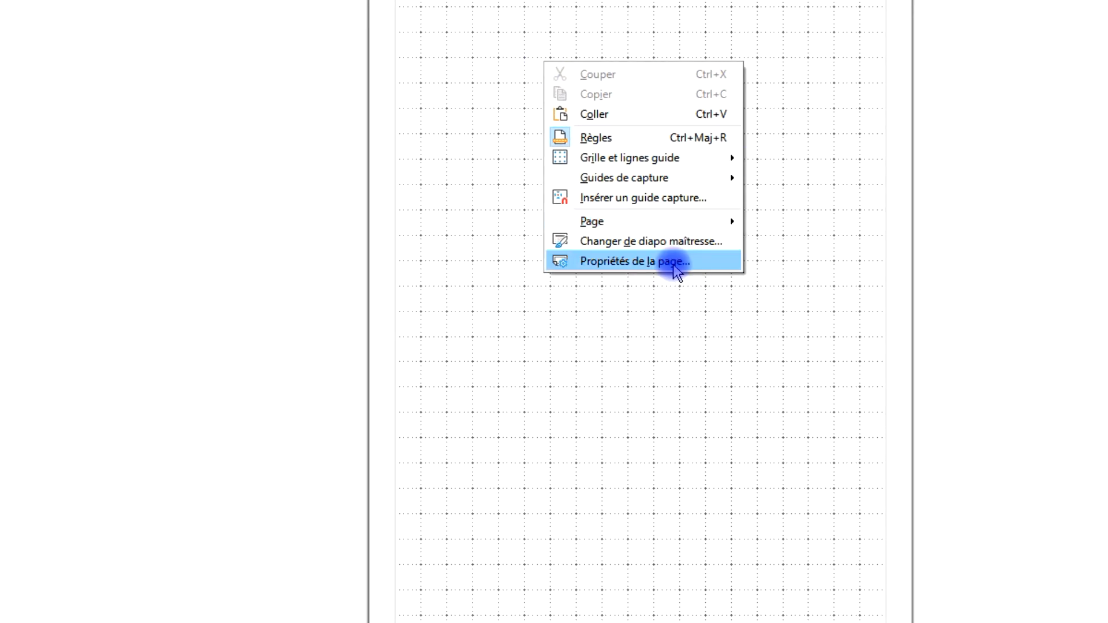
pyautogui.click(535, 327)
pyautogui.rightClick(534, 326)
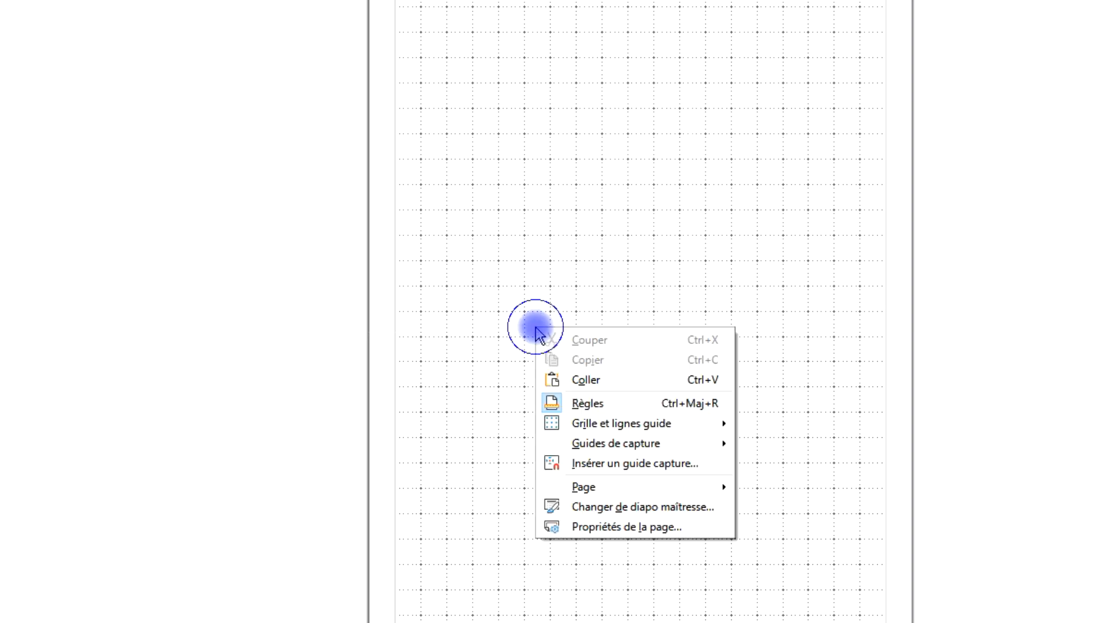
pyautogui.click(639, 526)
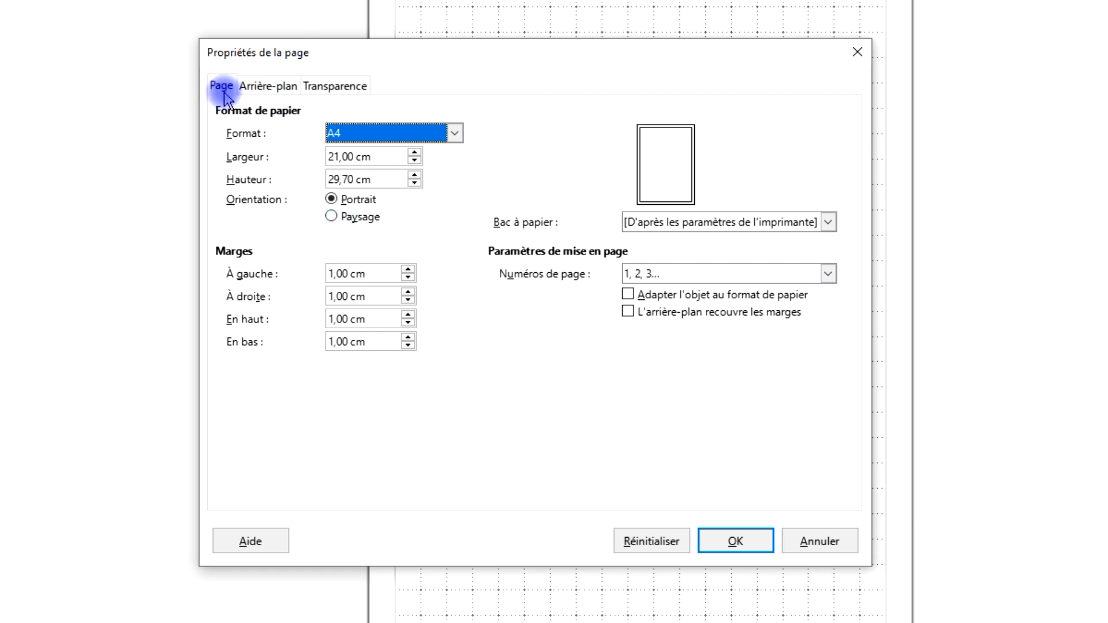
pyautogui.click(330, 216)
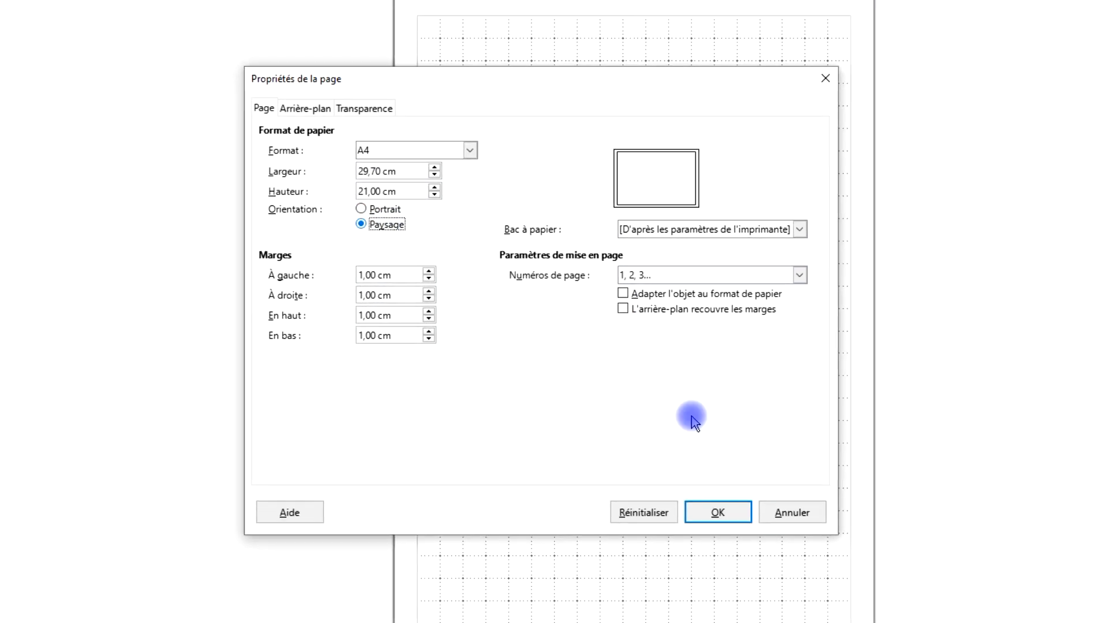
pyautogui.click(718, 513)
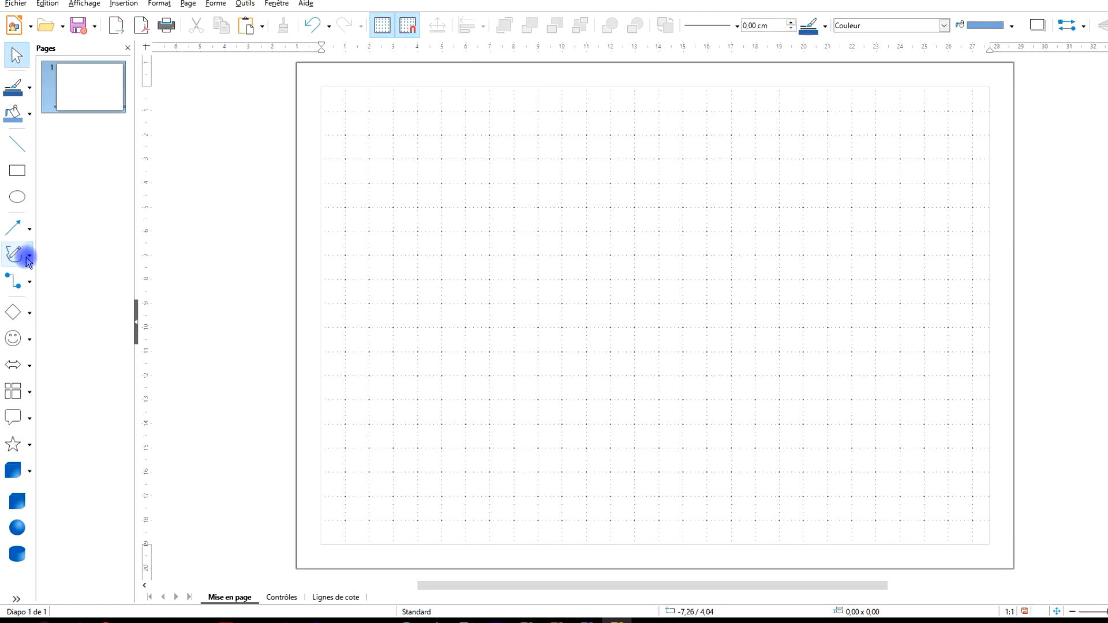
# - Choose the unfilled Polygon tool among the curves and polygons
pyautogui.rightClick(18, 259)
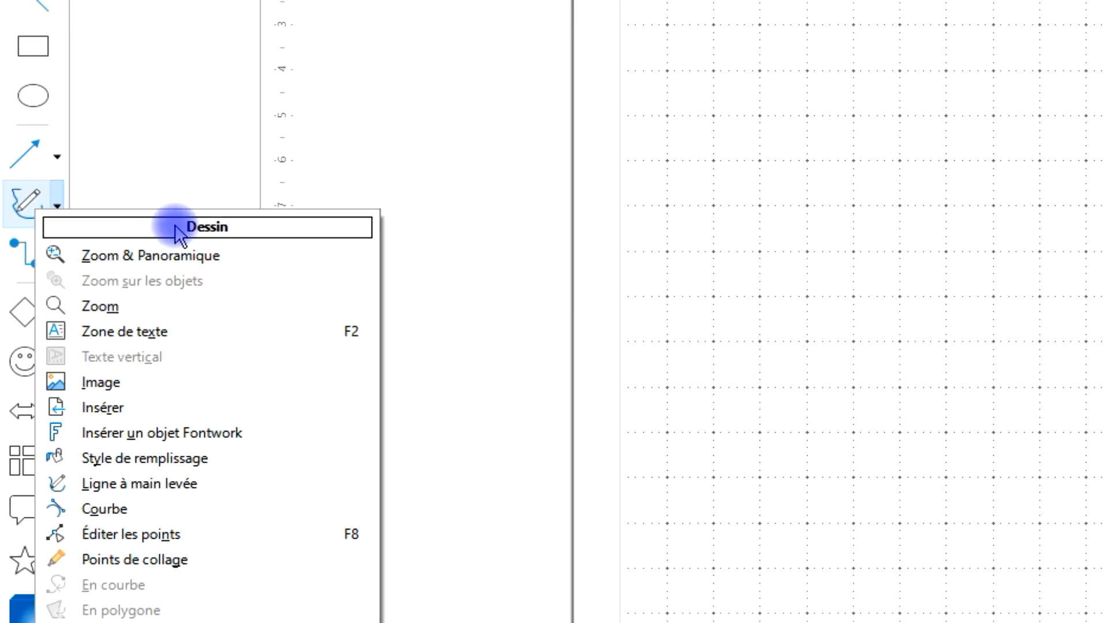
pyautogui.click(26, 198)
pyautogui.click(58, 207)
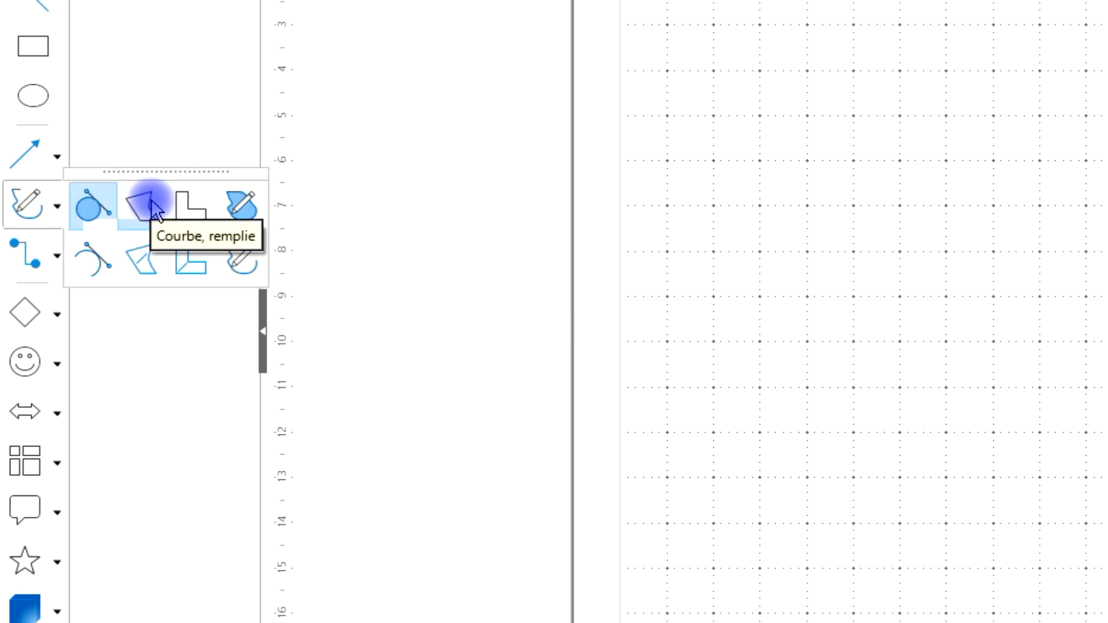
pyautogui.click(143, 258)
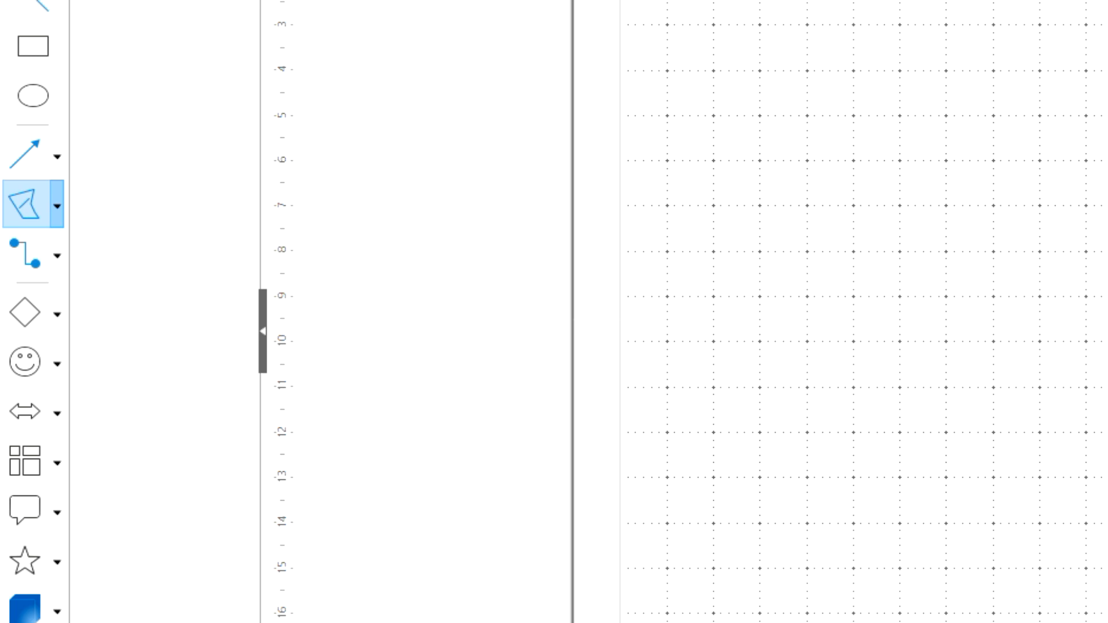
pyautogui.press('Escape')
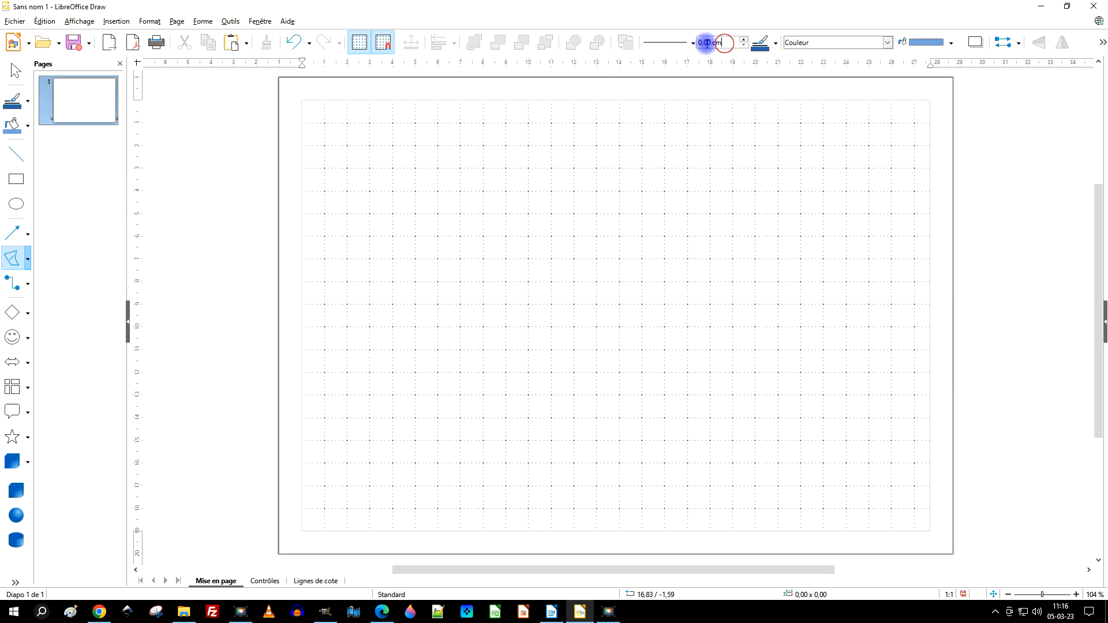
# - Set the line width to 0,05 cm and the line colour to black (Noir)
pyautogui.tripleClick(706, 42)
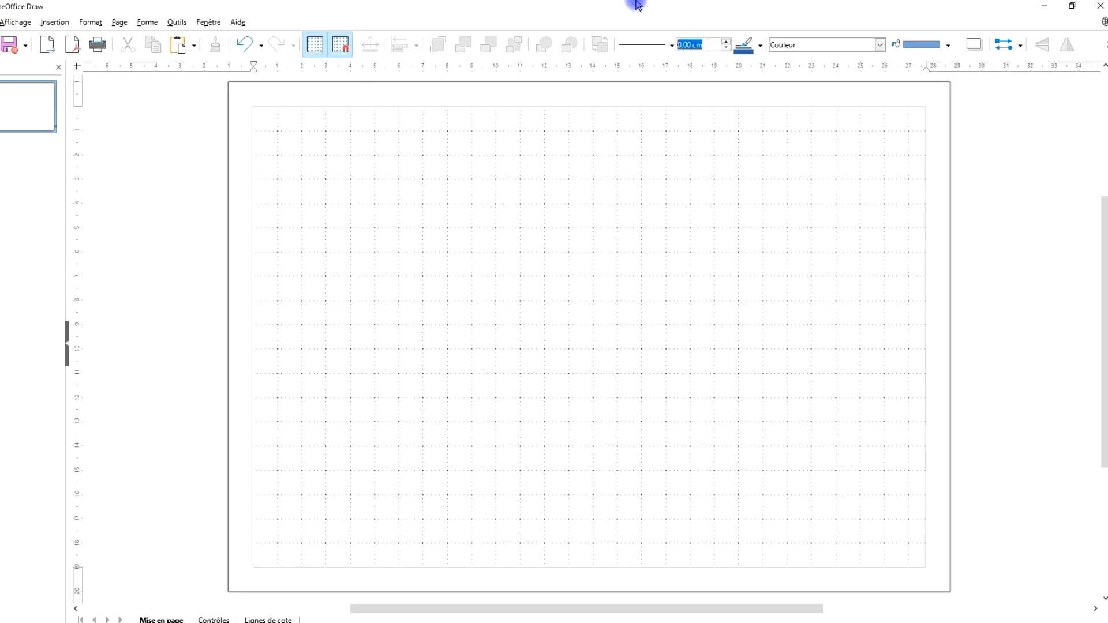
pyautogui.write('0,05')
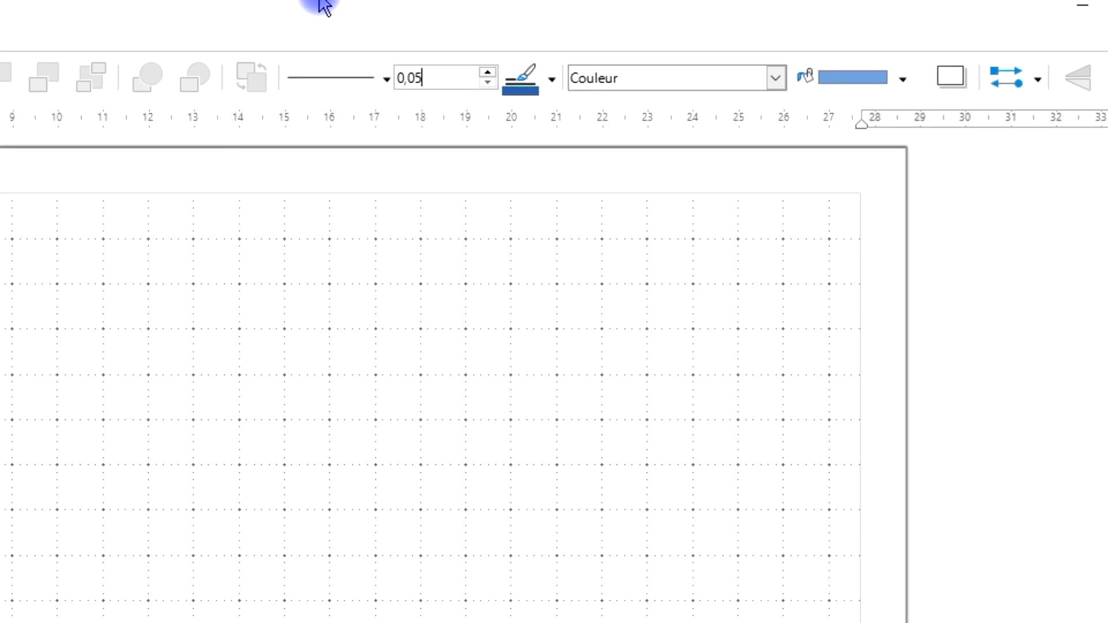
pyautogui.press('Return')
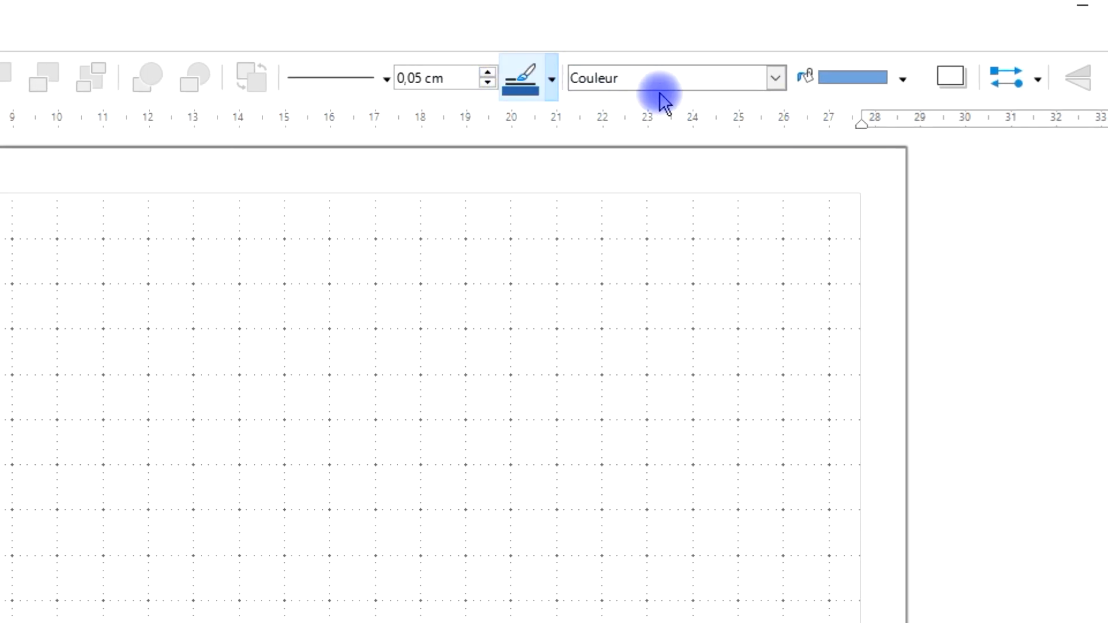
pyautogui.click(559, 86)
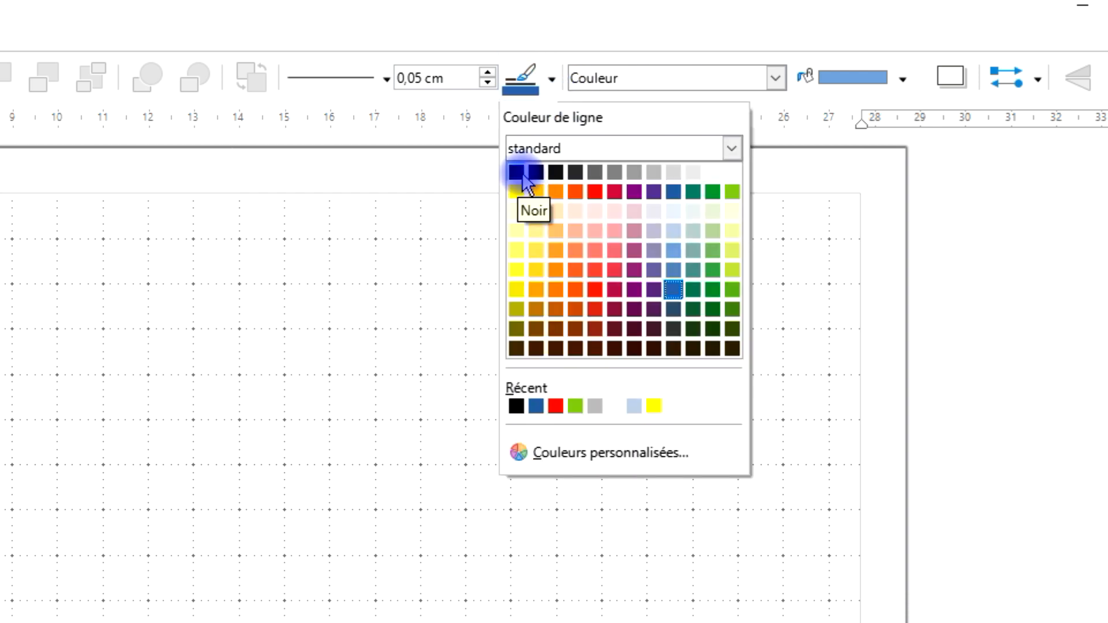
pyautogui.click(524, 177)
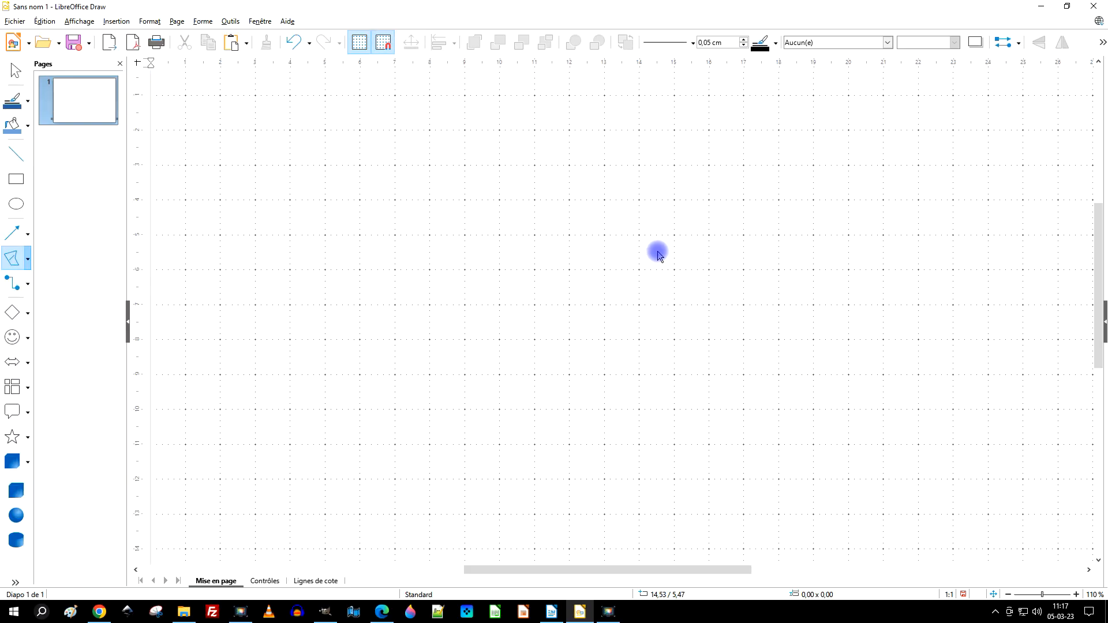
# - Start a C-shaped polygon with its upper arm from ruler point 8/5 through 11/4, 14/5, 14/6 and 11/5 to about 9/5.67
pyautogui.scroll(1, 658, 255)
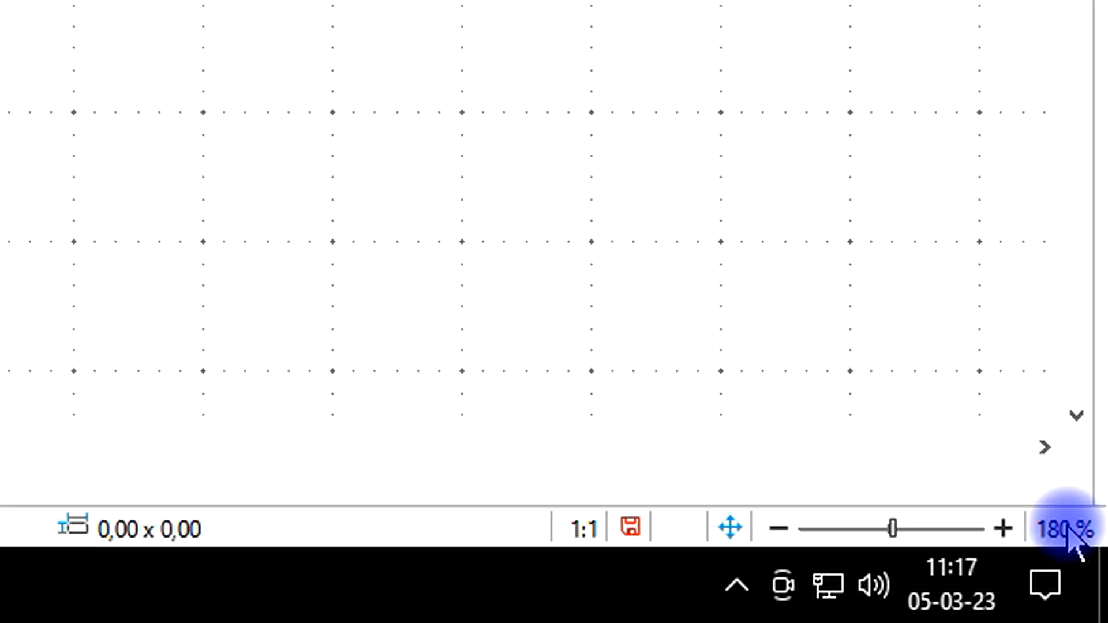
pyautogui.rightClick(1072, 537)
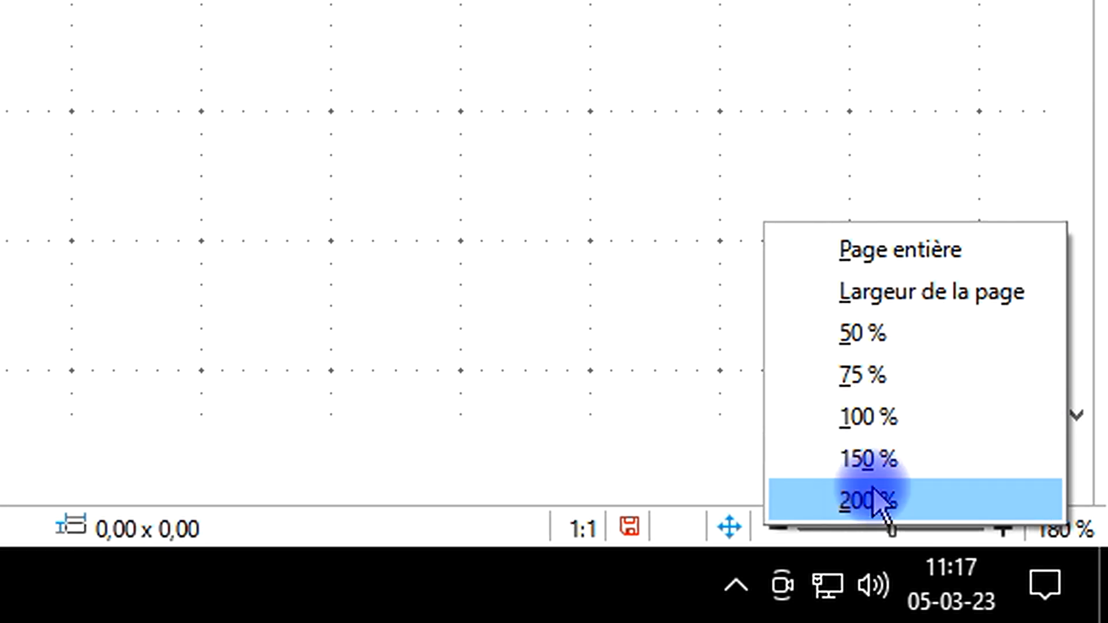
pyautogui.click(685, 1)
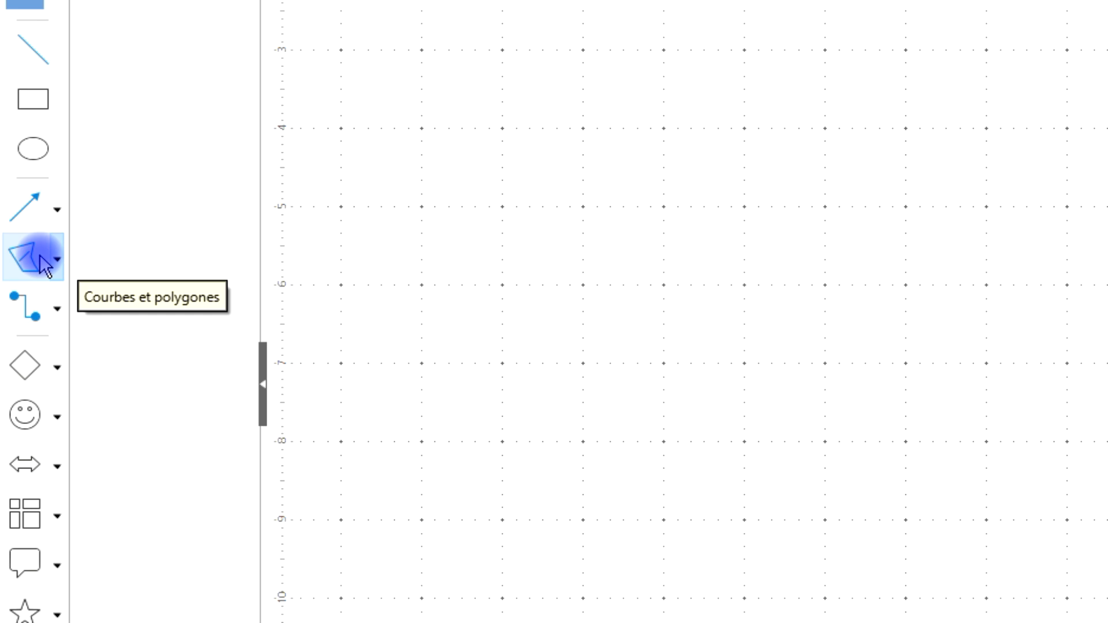
pyautogui.click(41, 261)
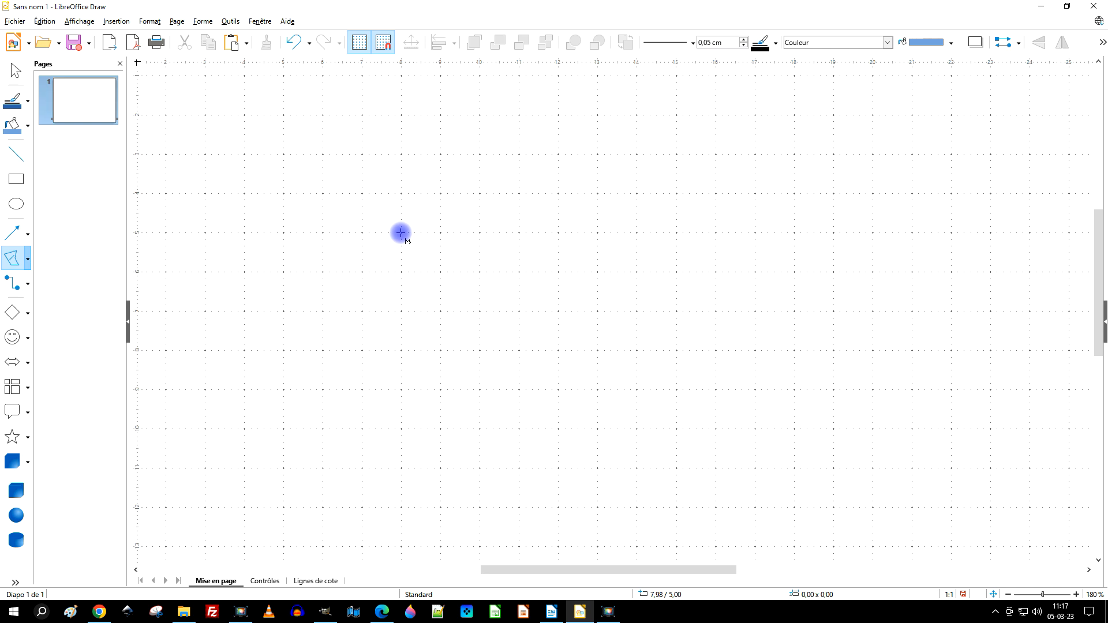
pyautogui.moveTo(401, 233); pyautogui.dragTo(508, 188)
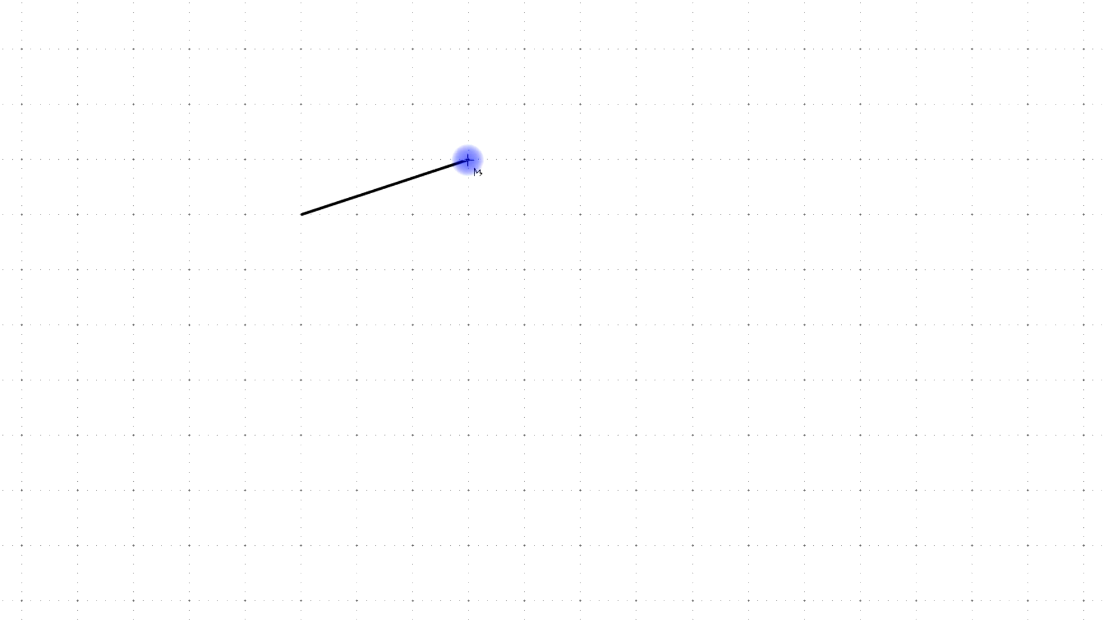
pyautogui.click(468, 160)
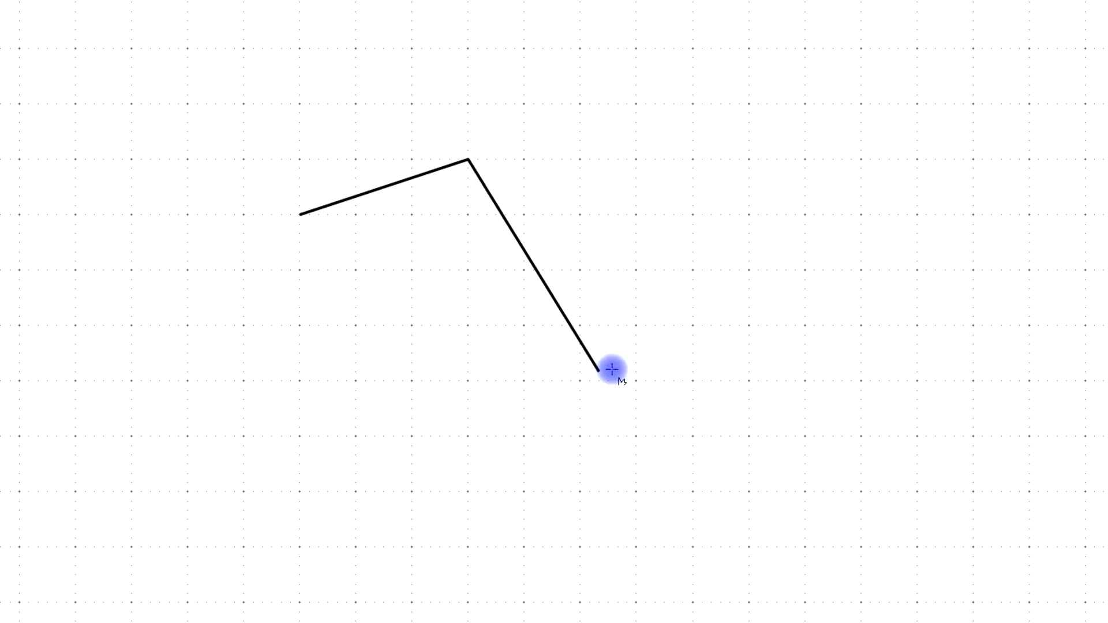
pyautogui.click(636, 214)
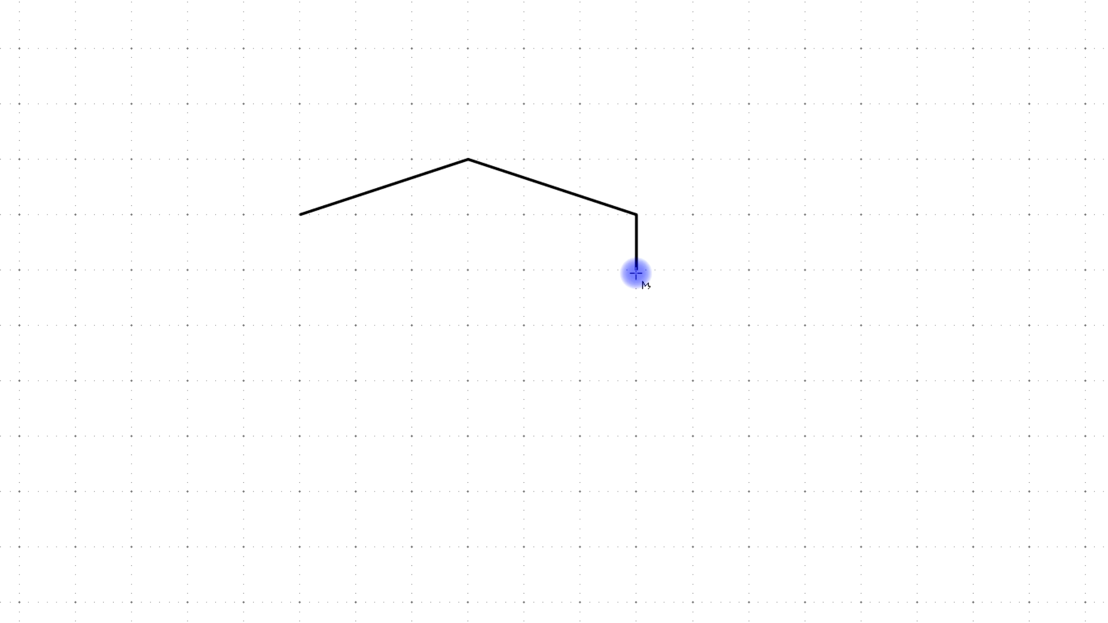
pyautogui.click(636, 271)
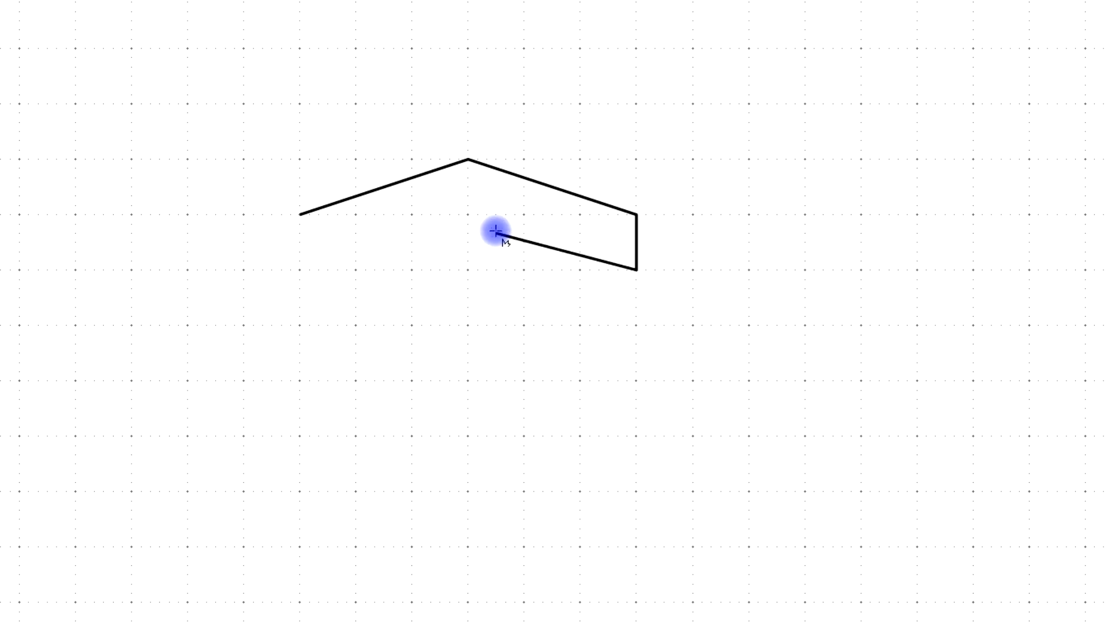
pyautogui.click(469, 215)
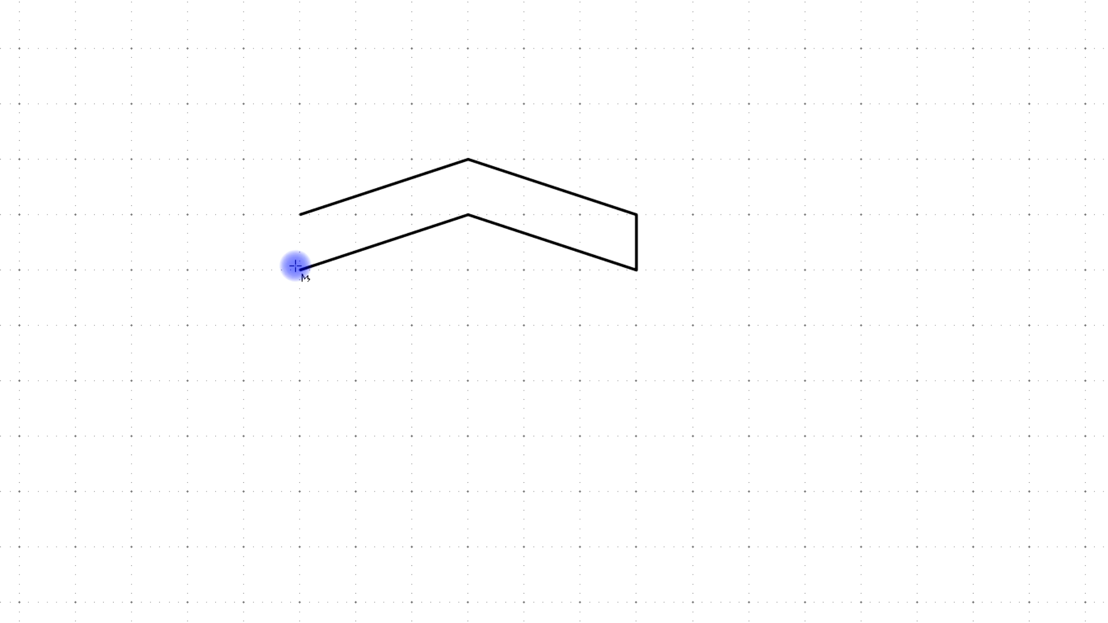
pyautogui.moveTo(296, 266); pyautogui.dragTo(354, 251)
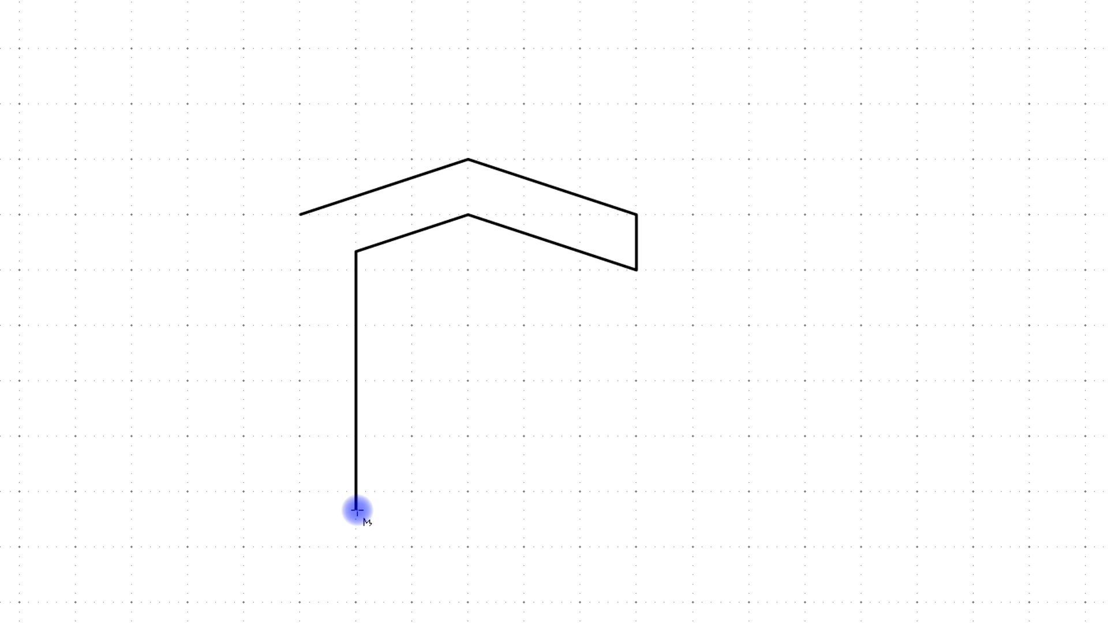
# - Complete the C polygon through ruler points 9/10.33, 11/11, 14/10, 14/11, 11/12 and 8/11, closing it at its start point 8/5
pyautogui.click(356, 511)
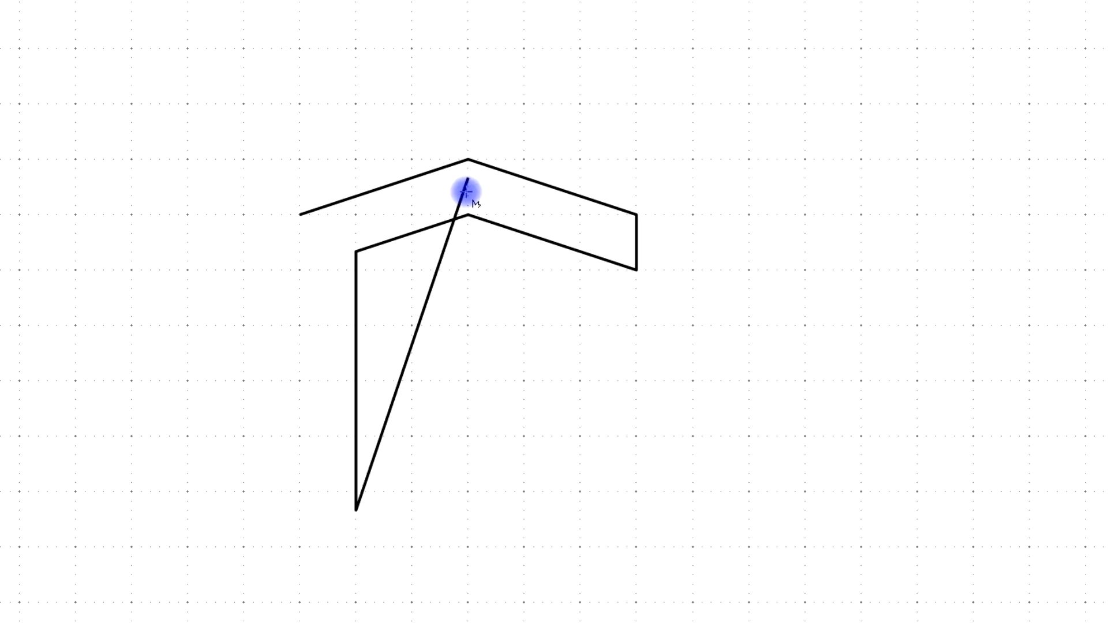
pyautogui.click(467, 547)
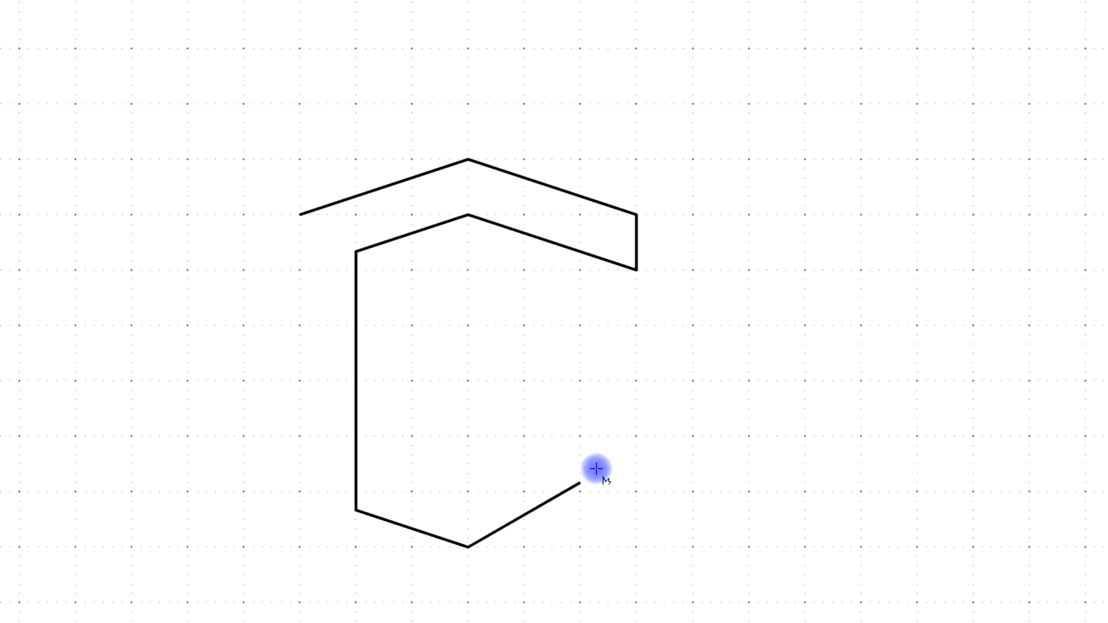
pyautogui.click(636, 492)
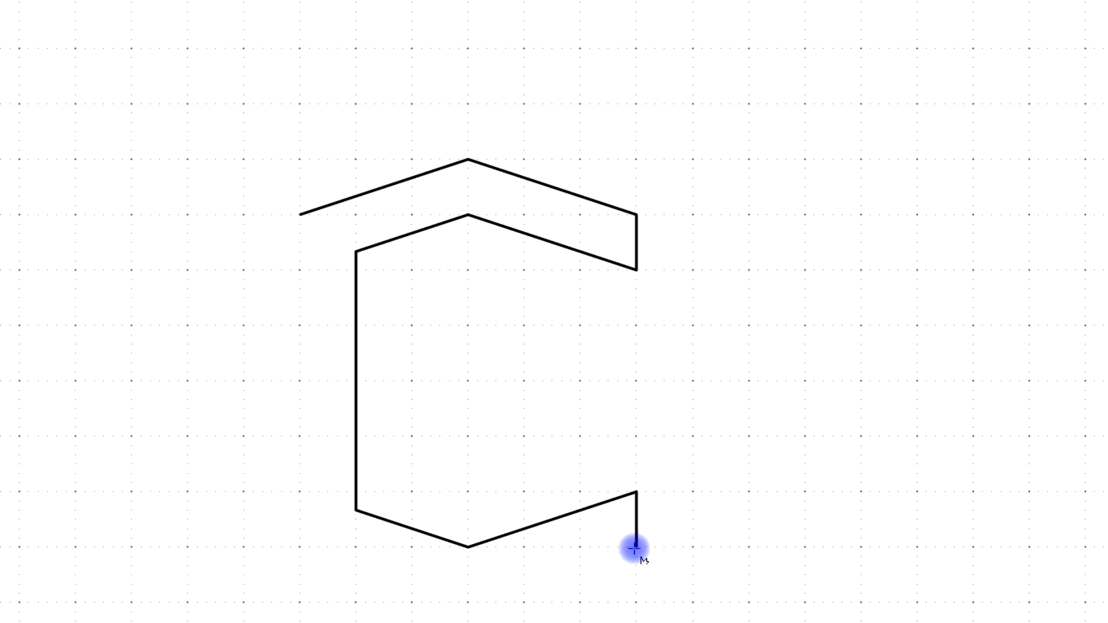
pyautogui.click(636, 547)
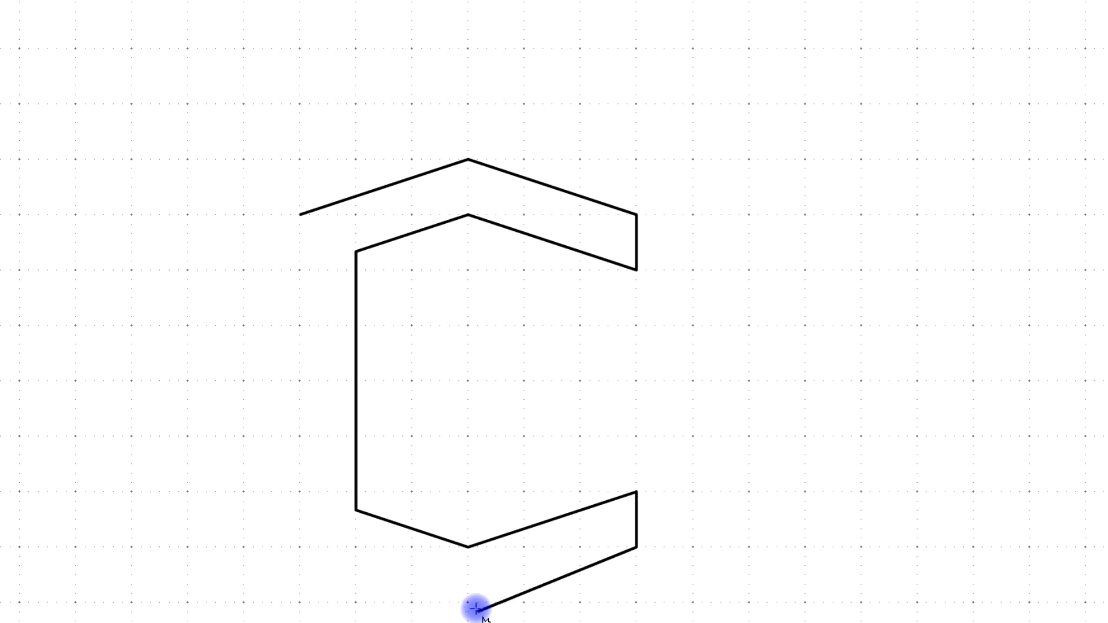
pyautogui.click(467, 604)
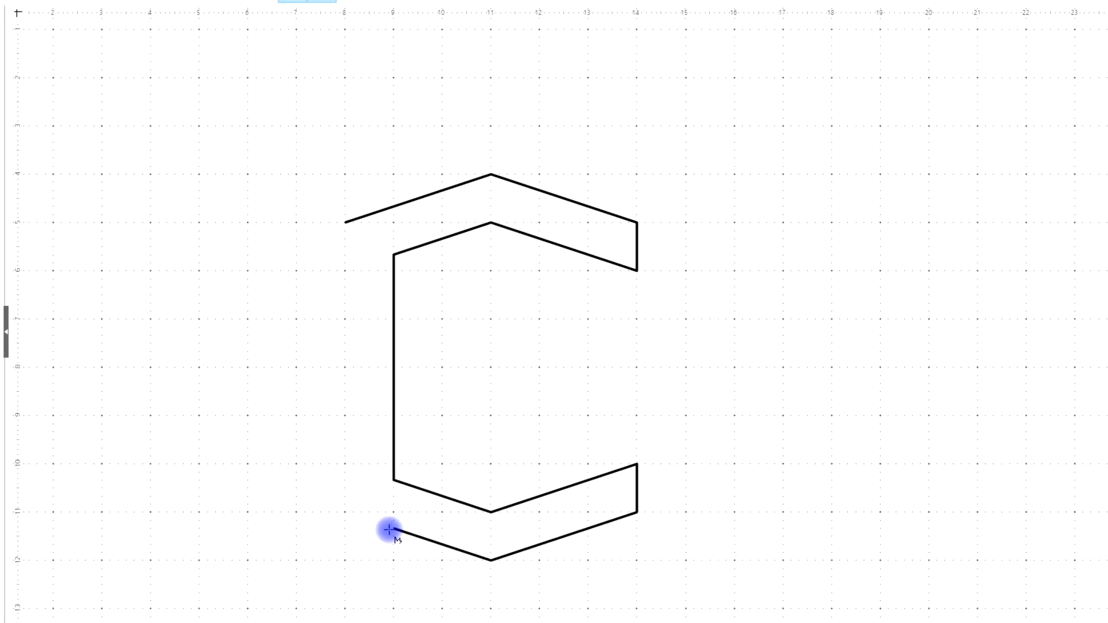
pyautogui.click(350, 510)
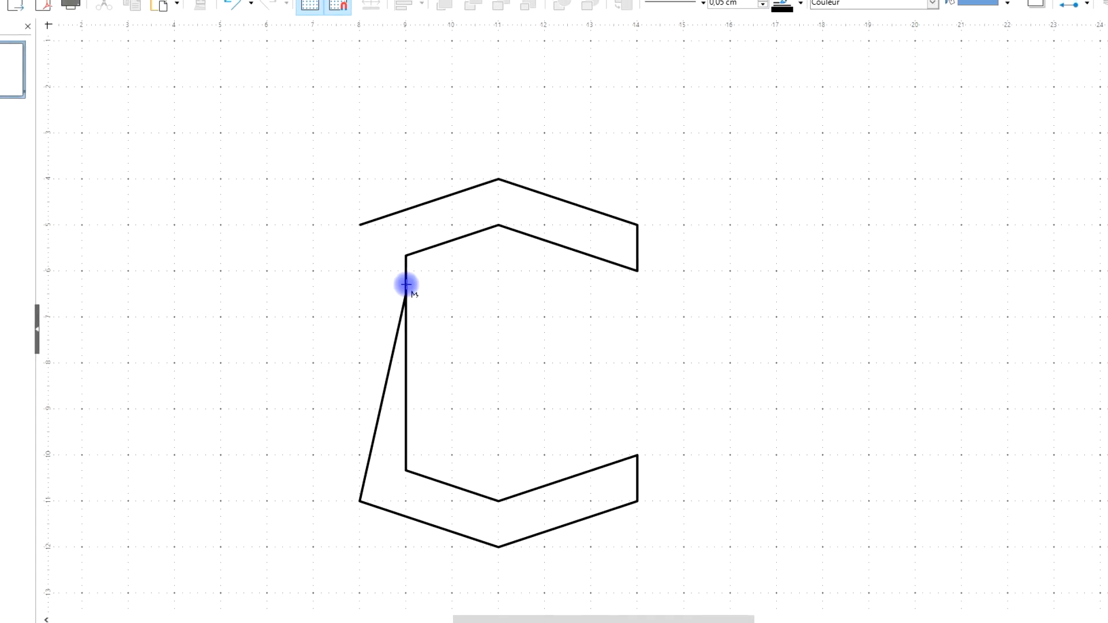
pyautogui.click(375, 229)
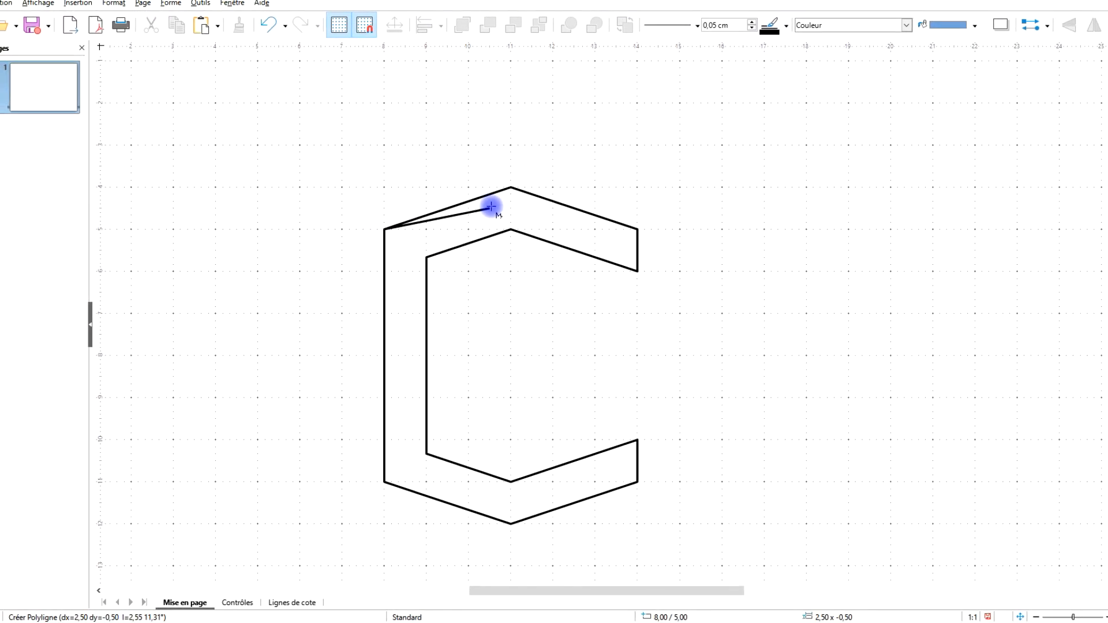
pyautogui.doubleClick(390, 229)
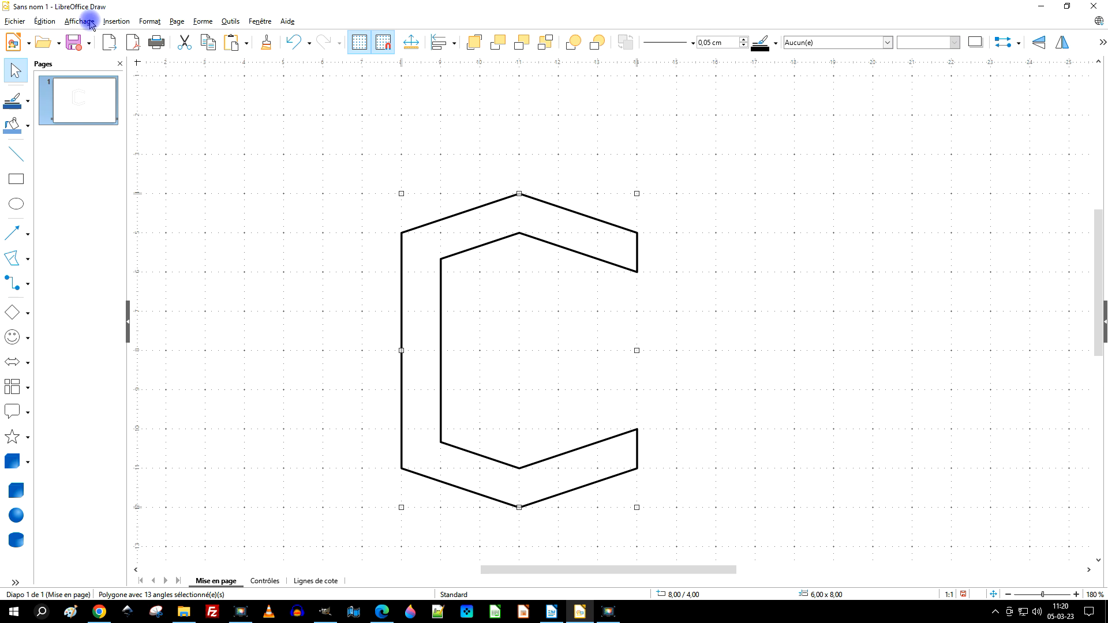
# - Edit the C polygon's points, delete the superfluous point on its lower outer edge below the inner corner, and deselect the shape
pyautogui.click(45, 21)
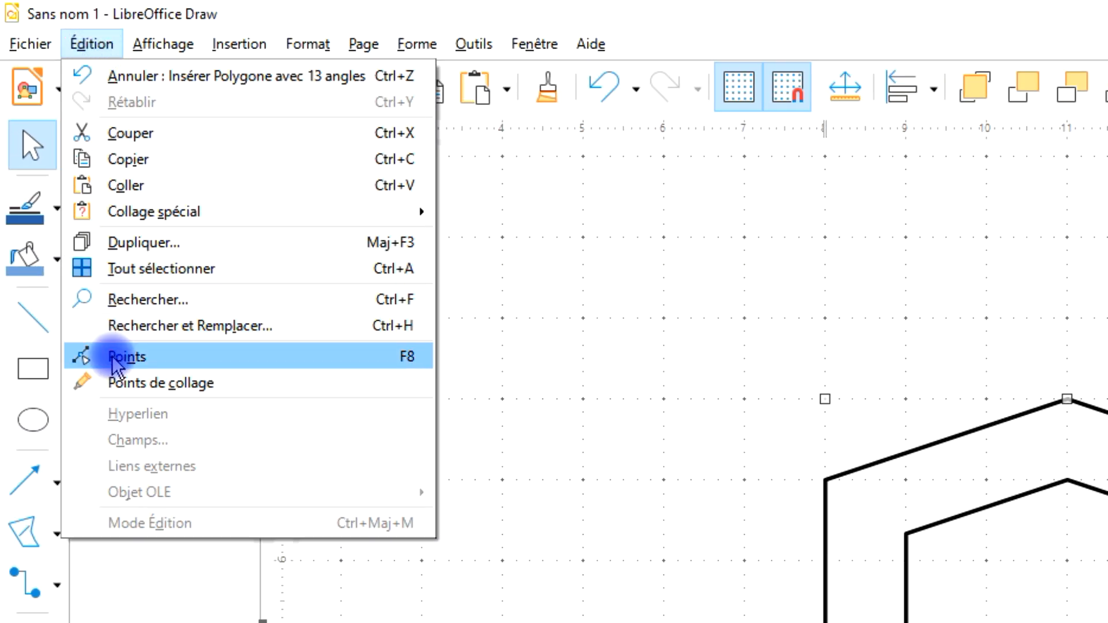
pyautogui.click(117, 363)
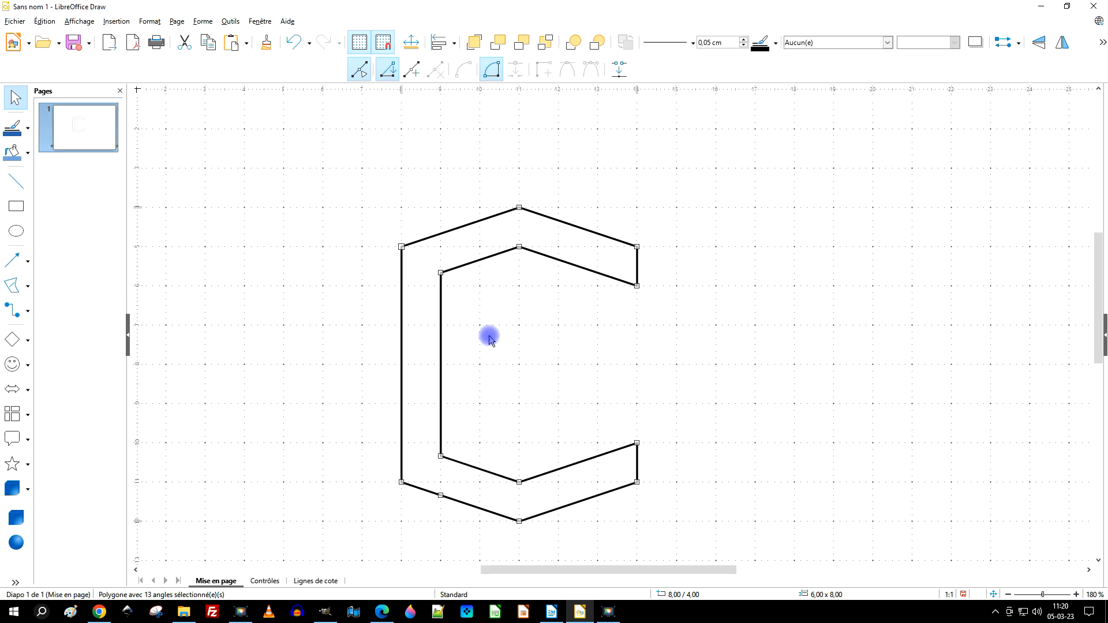
pyautogui.scroll(-3, 519, 358)
pyautogui.scroll(2, 520, 364)
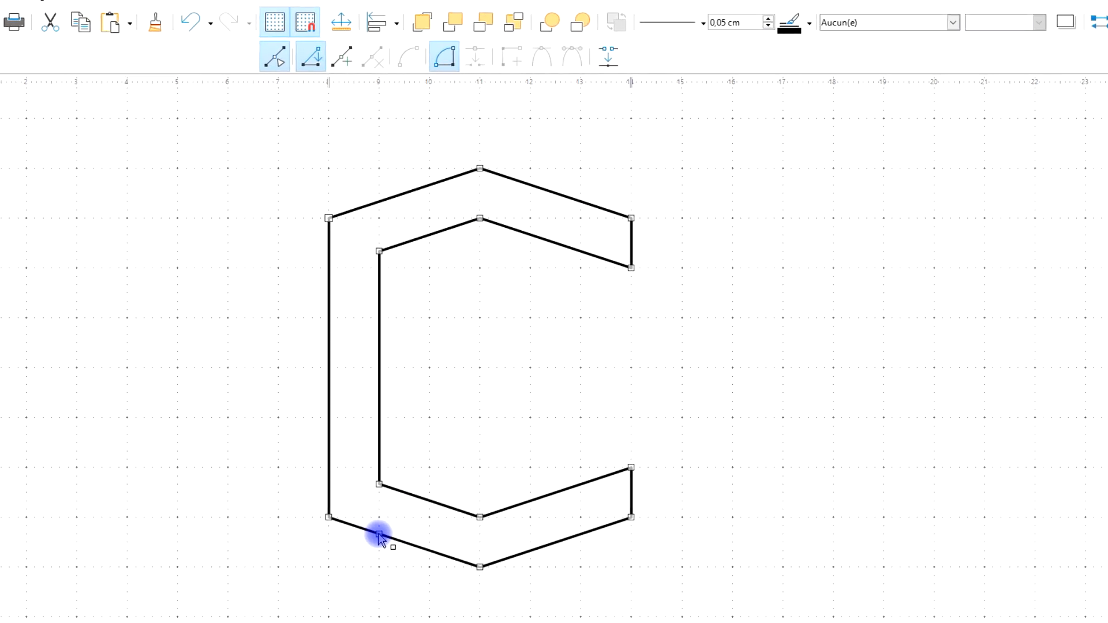
pyautogui.click(365, 552)
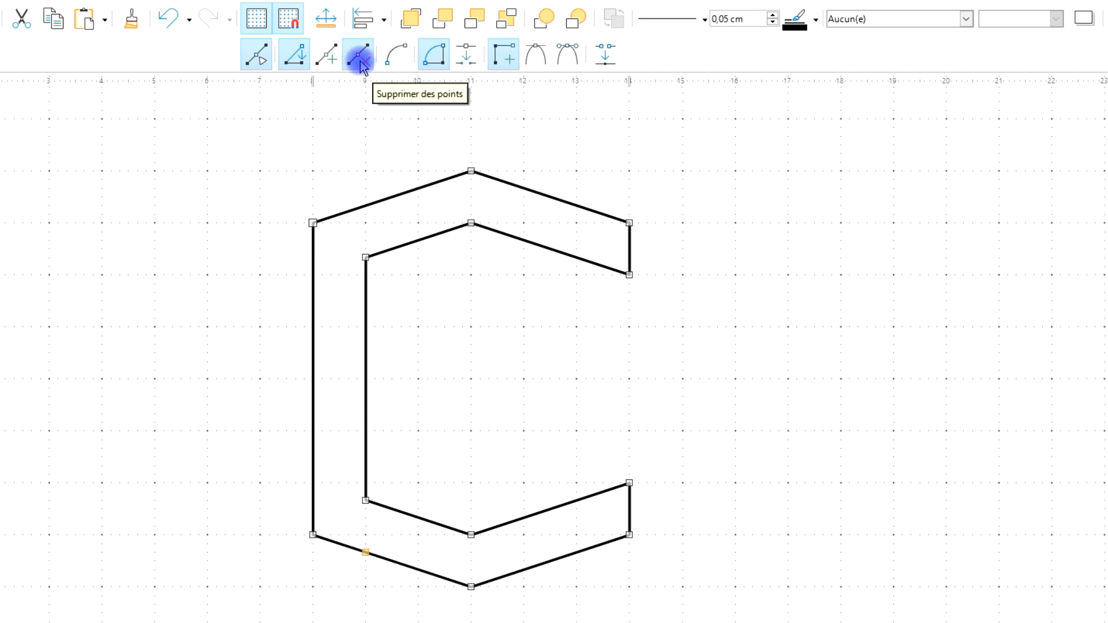
pyautogui.click(361, 67)
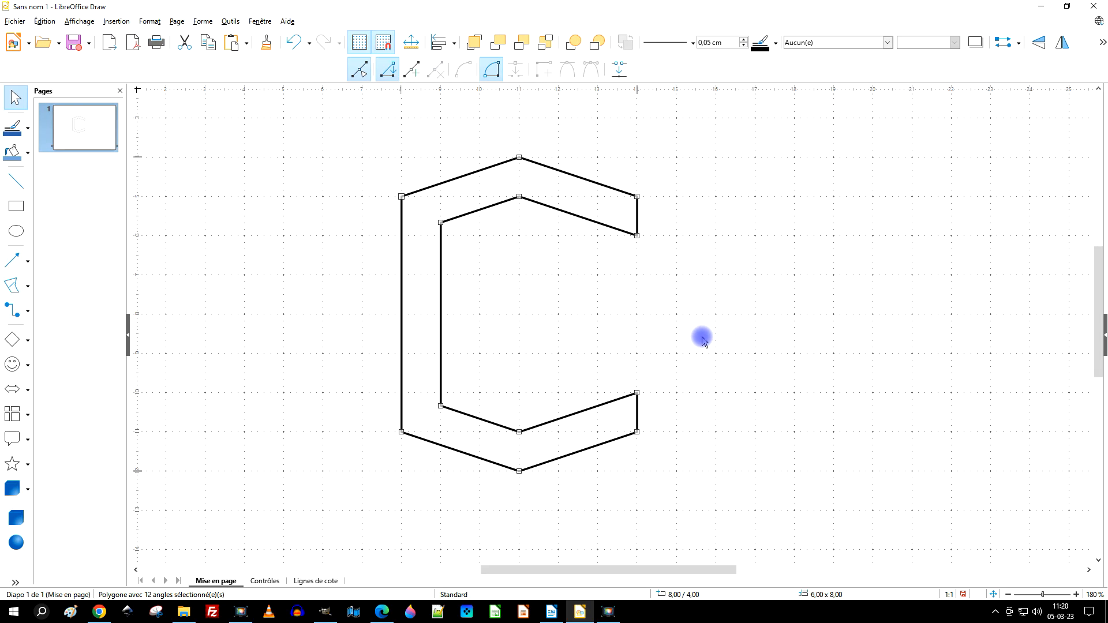
pyautogui.click(702, 340)
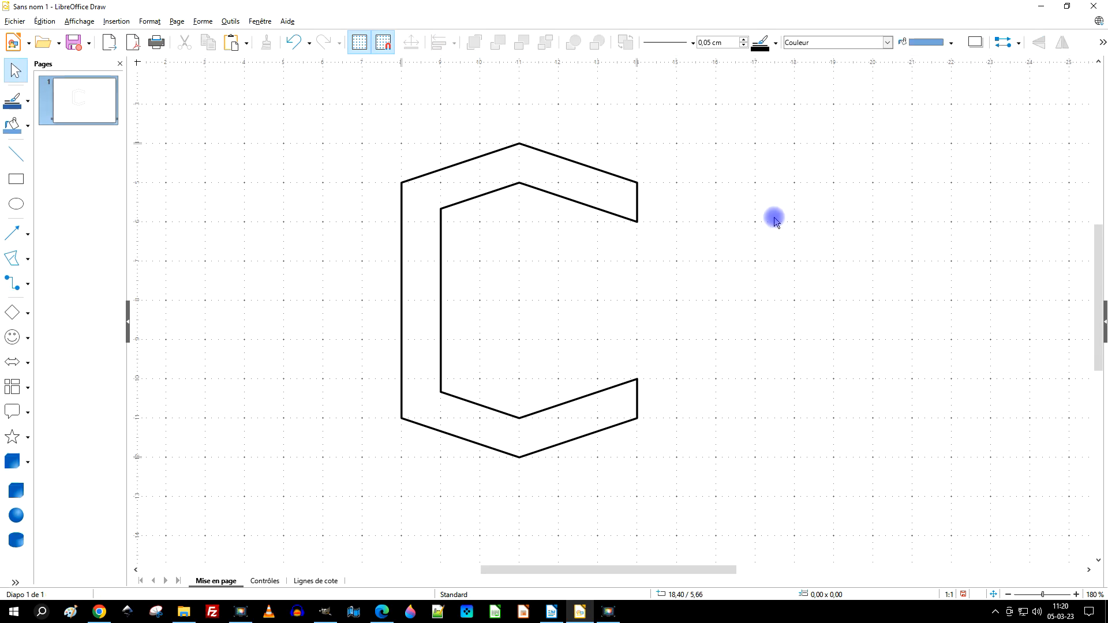
# - Start an F-shaped polygon at the C's upper outer corner (ruler point 8/5), continuing through 5/6, 5/10 and 6/10 to 6/8
pyautogui.click(13, 261)
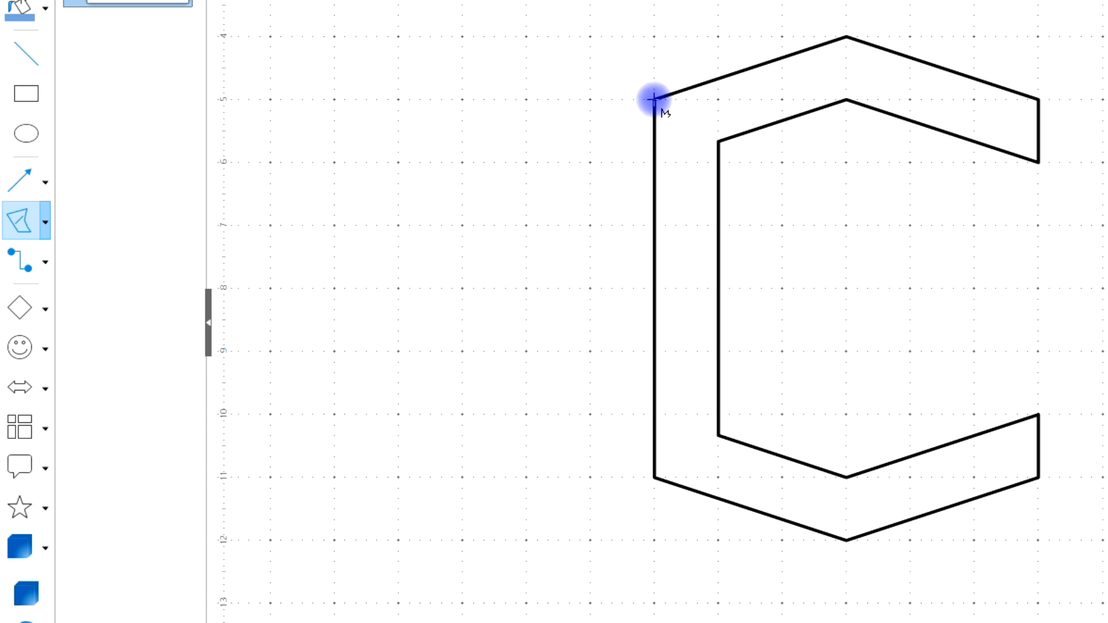
pyautogui.moveTo(654, 100); pyautogui.dragTo(462, 167)
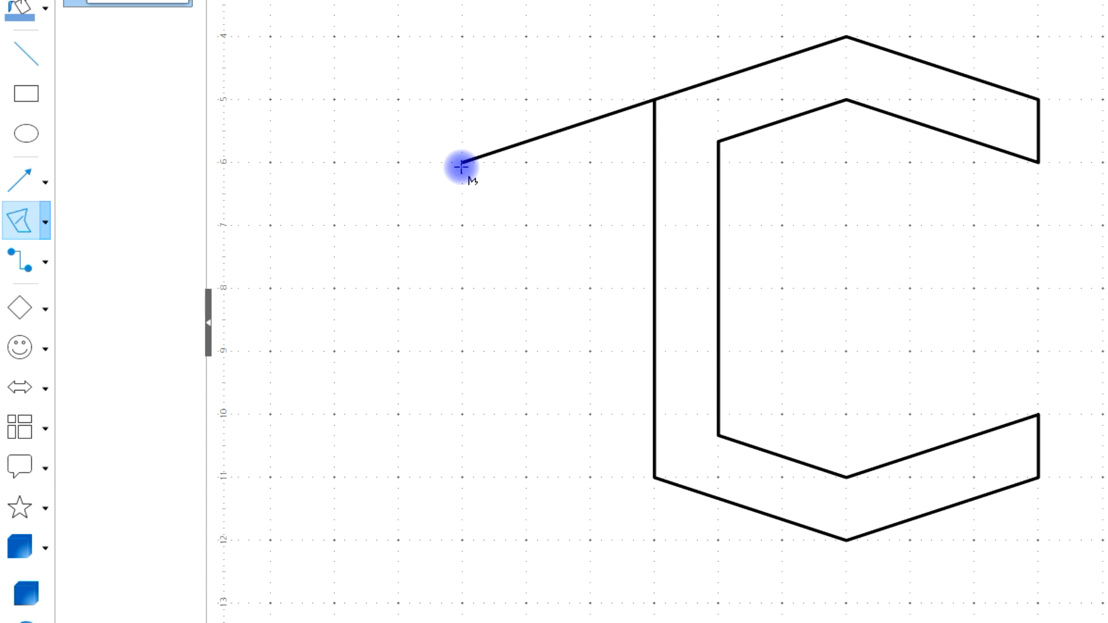
pyautogui.moveTo(462, 166); pyautogui.dragTo(462, 163)
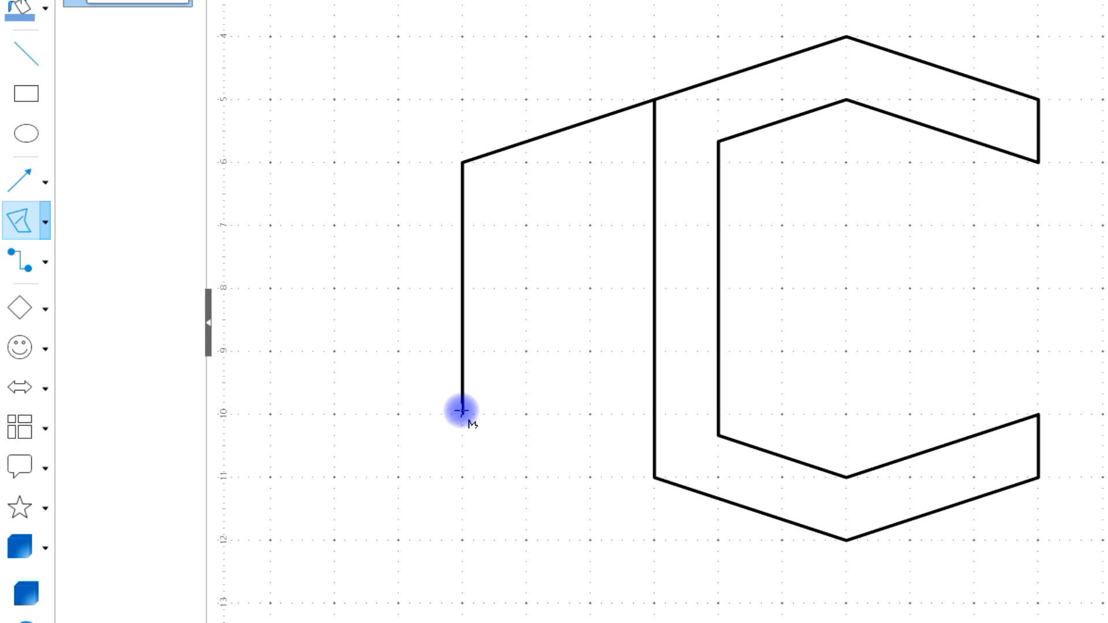
pyautogui.click(462, 412)
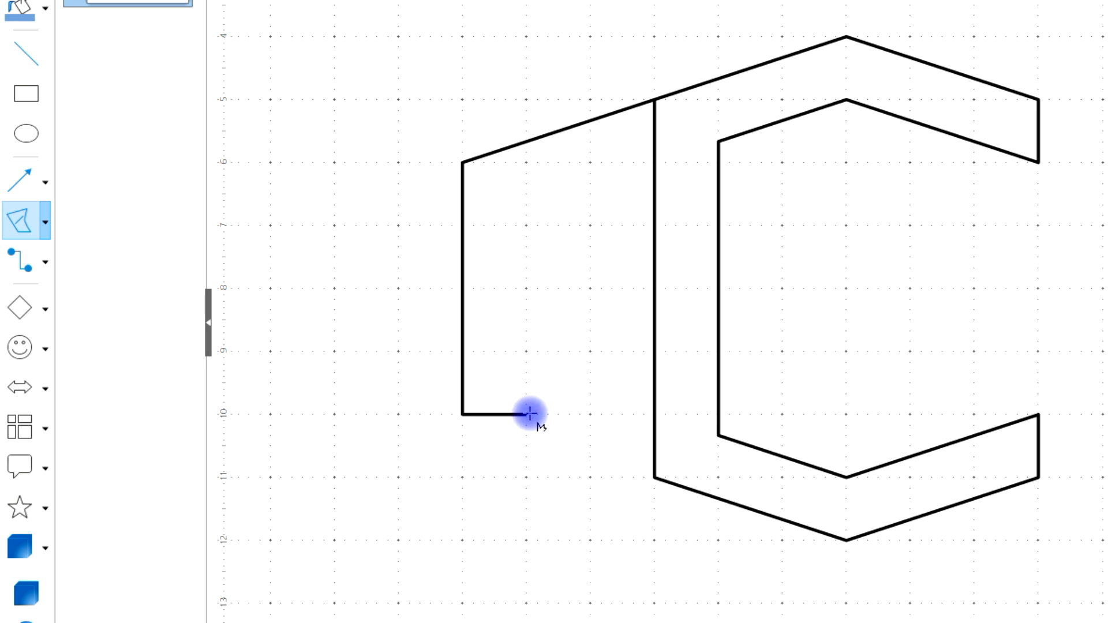
pyautogui.click(525, 413)
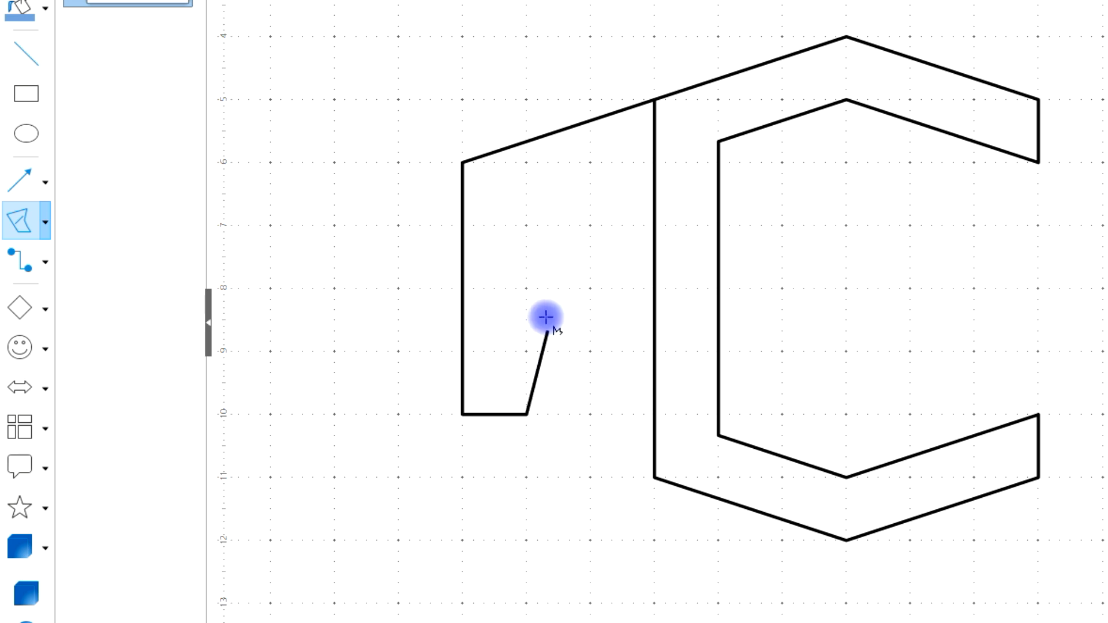
pyautogui.click(527, 284)
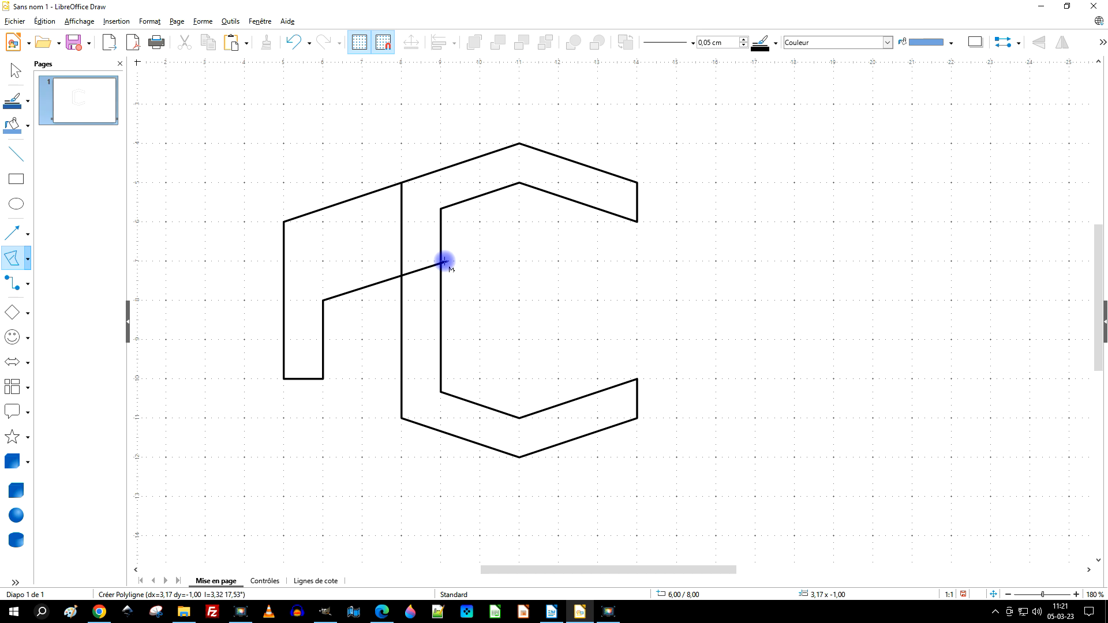
# - Complete the F polygon through ruler points 7/7.67, 7/6.83, 6/7.17, 6/7 and 8/6, closing it at the C's corner at 8/5
pyautogui.click(362, 286)
pyautogui.click(362, 254)
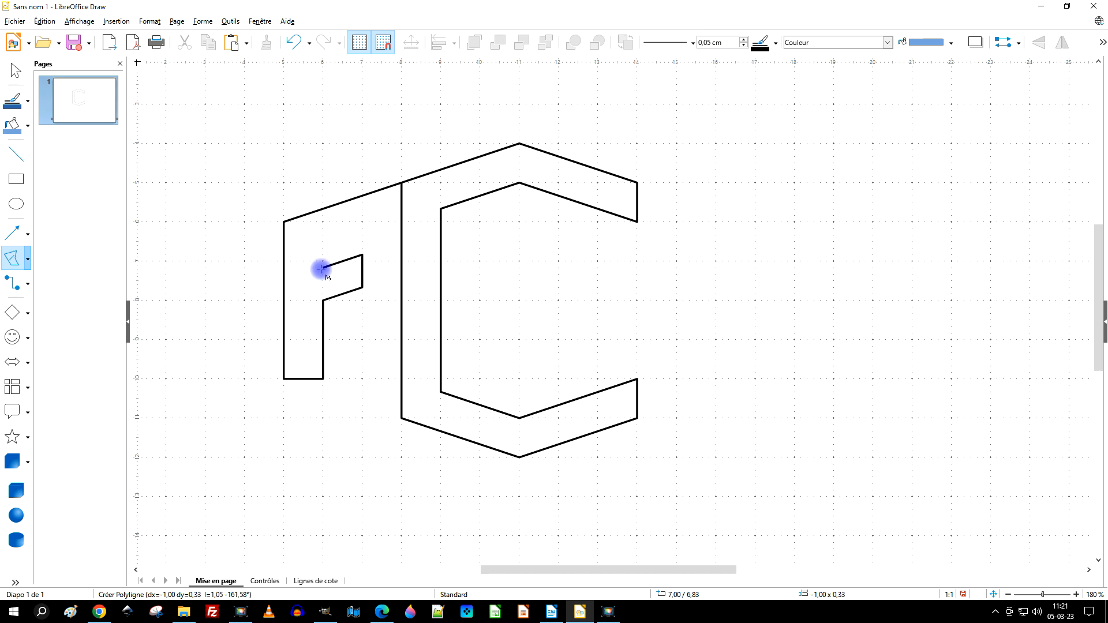
pyautogui.click(321, 269)
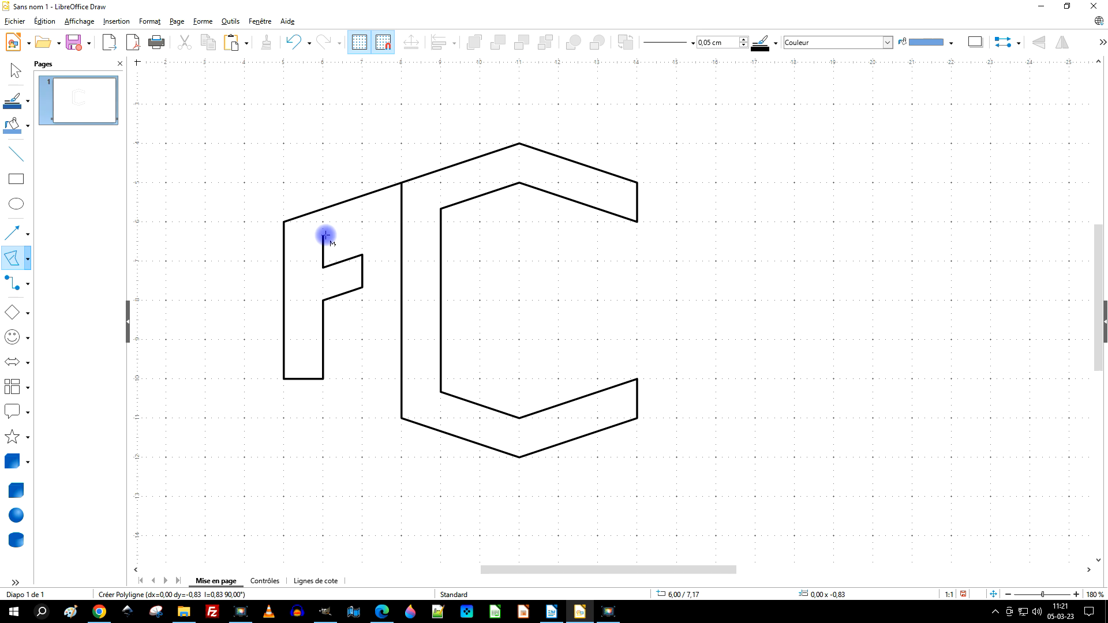
pyautogui.click(323, 260)
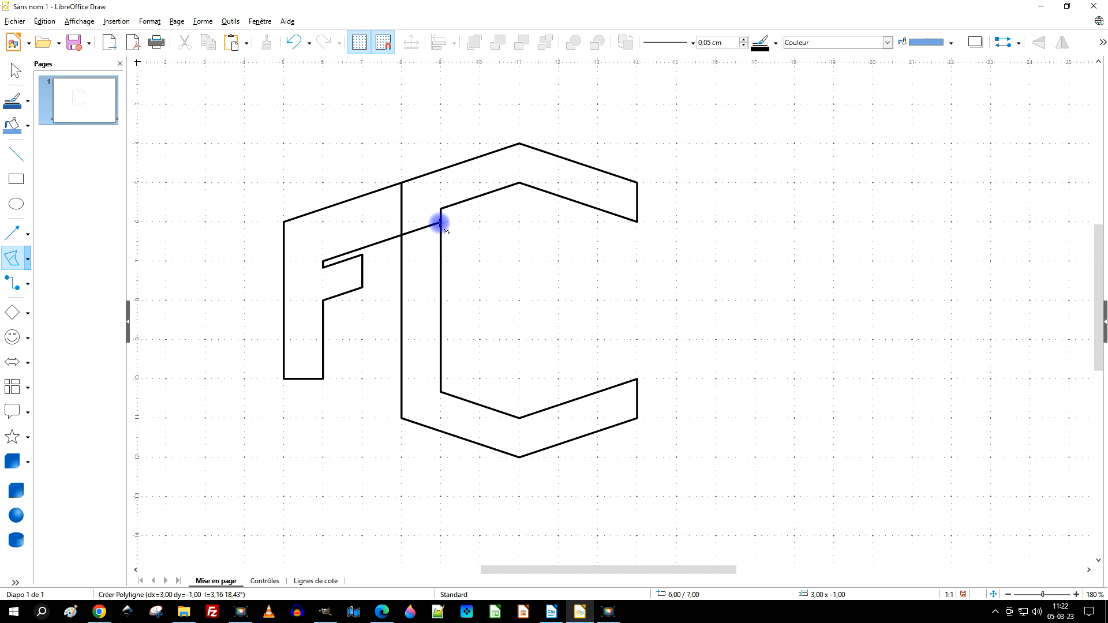
pyautogui.click(401, 222)
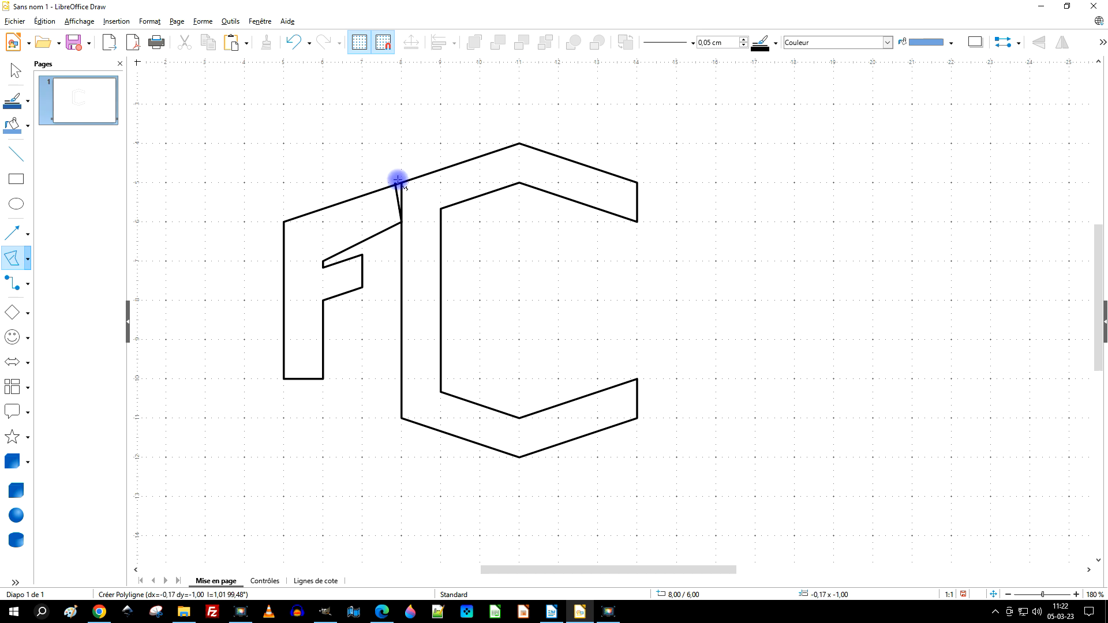
pyautogui.doubleClick(401, 183)
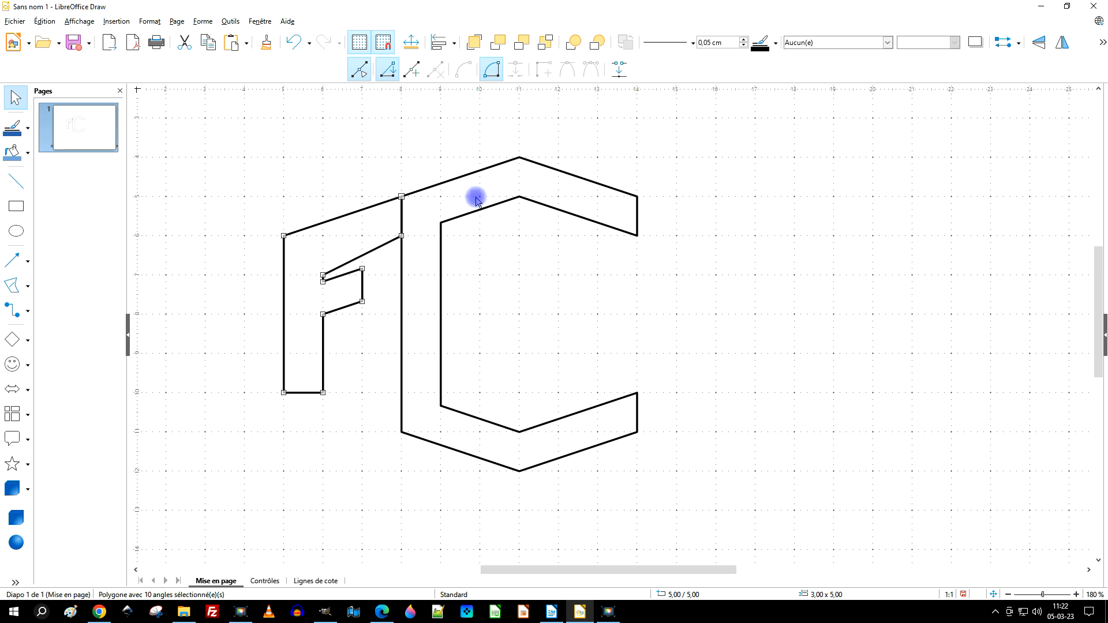
# - Move the F polygon's point at ruler point 6/7 up to 6/6.67, making the upper arm's lower edge parallel to its top edge, and deselect it
pyautogui.scroll(5, 310, 252)
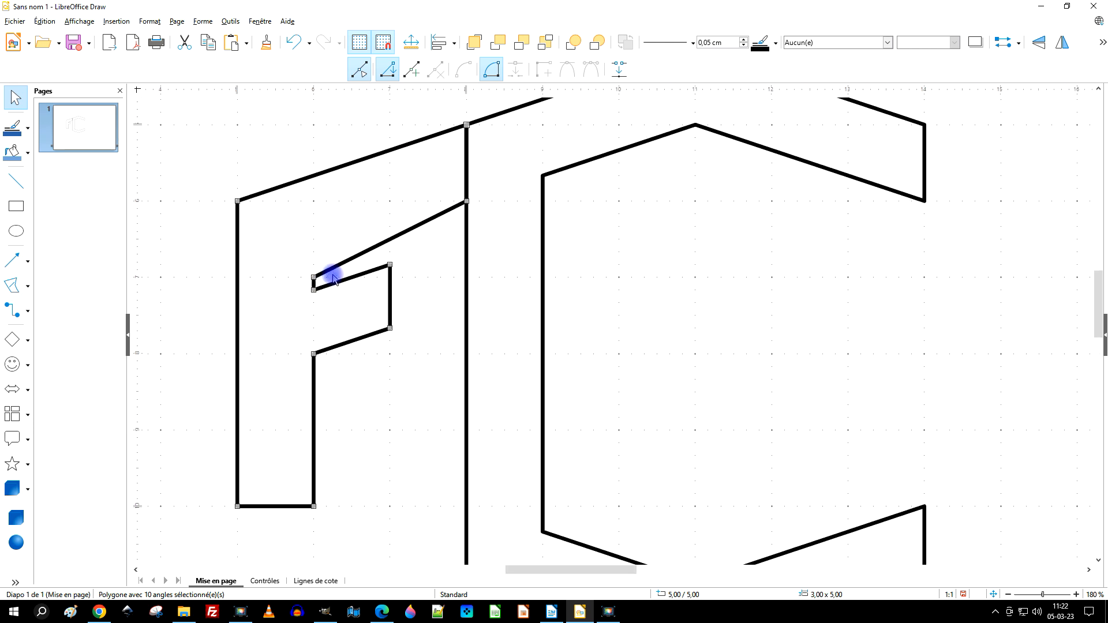
pyautogui.scroll(5, 289, 268)
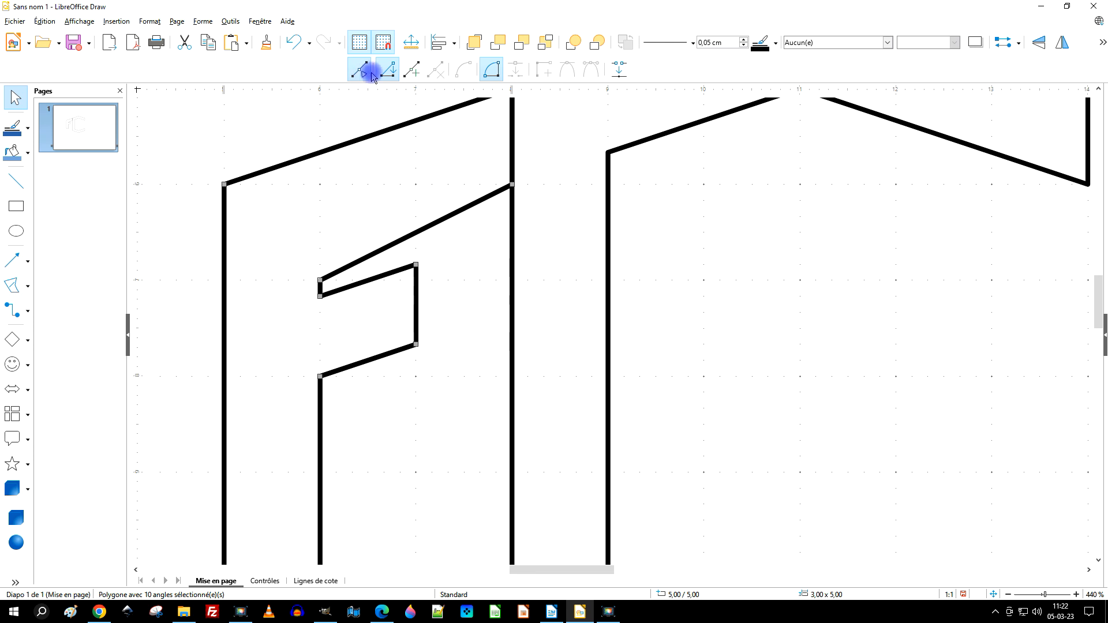
pyautogui.click(44, 21)
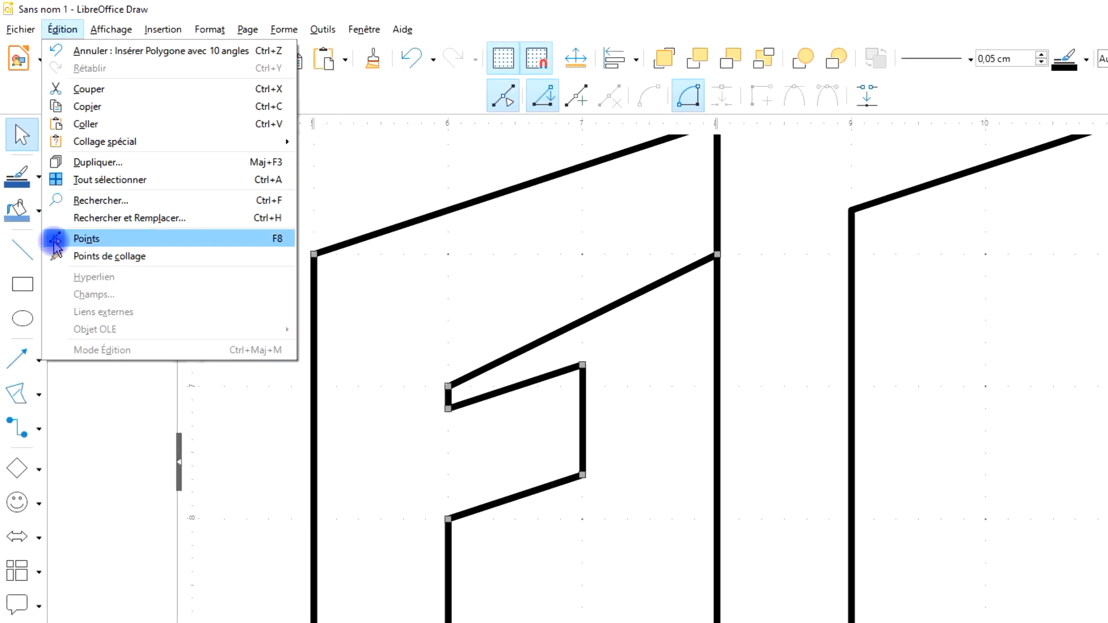
pyautogui.click(302, 60)
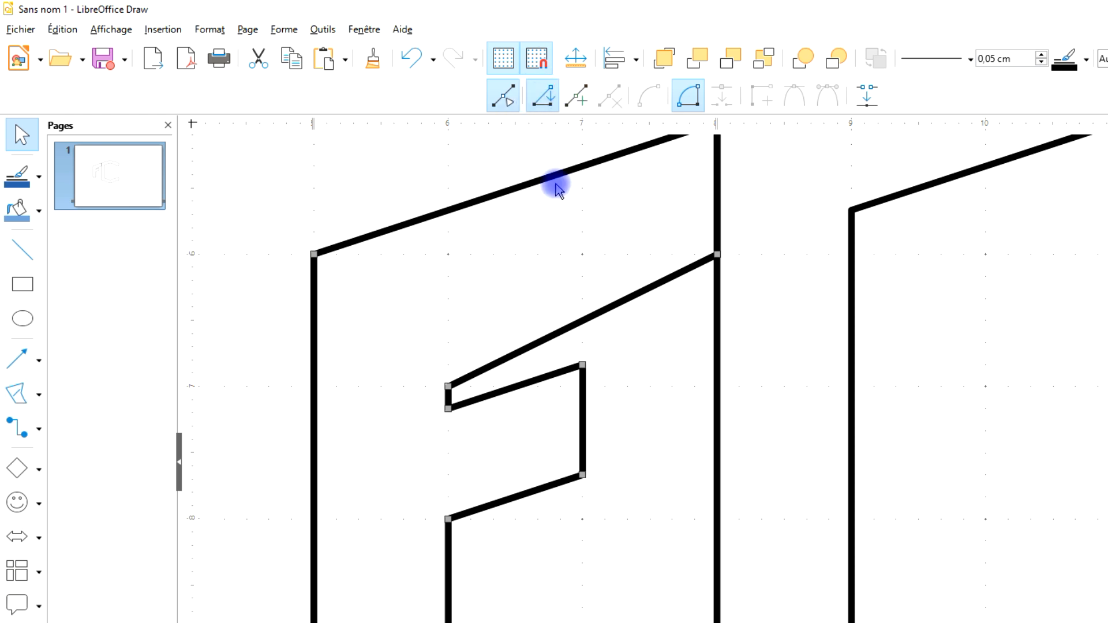
pyautogui.click(448, 387)
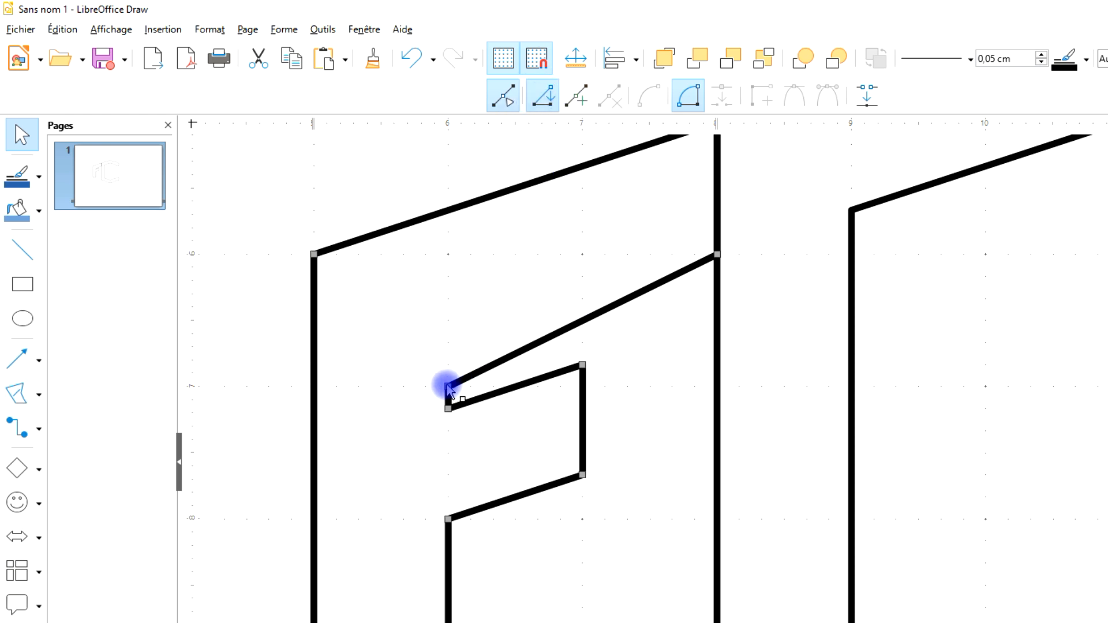
pyautogui.moveTo(447, 385); pyautogui.dragTo(447, 364)
pyautogui.scroll(-2, 606, 289)
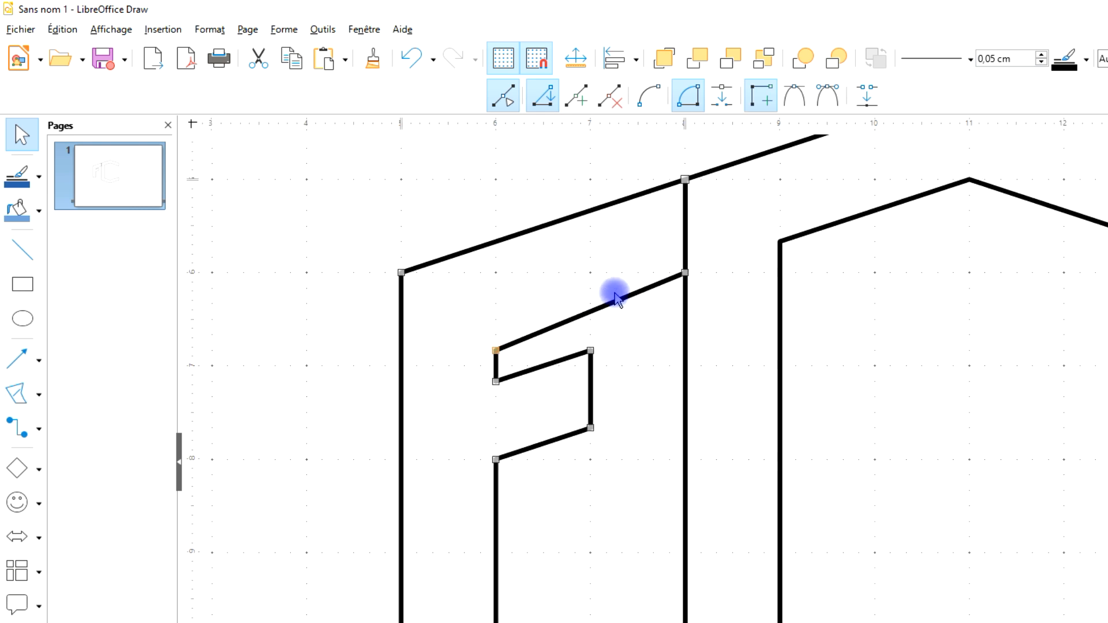
pyautogui.scroll(1, 594, 289)
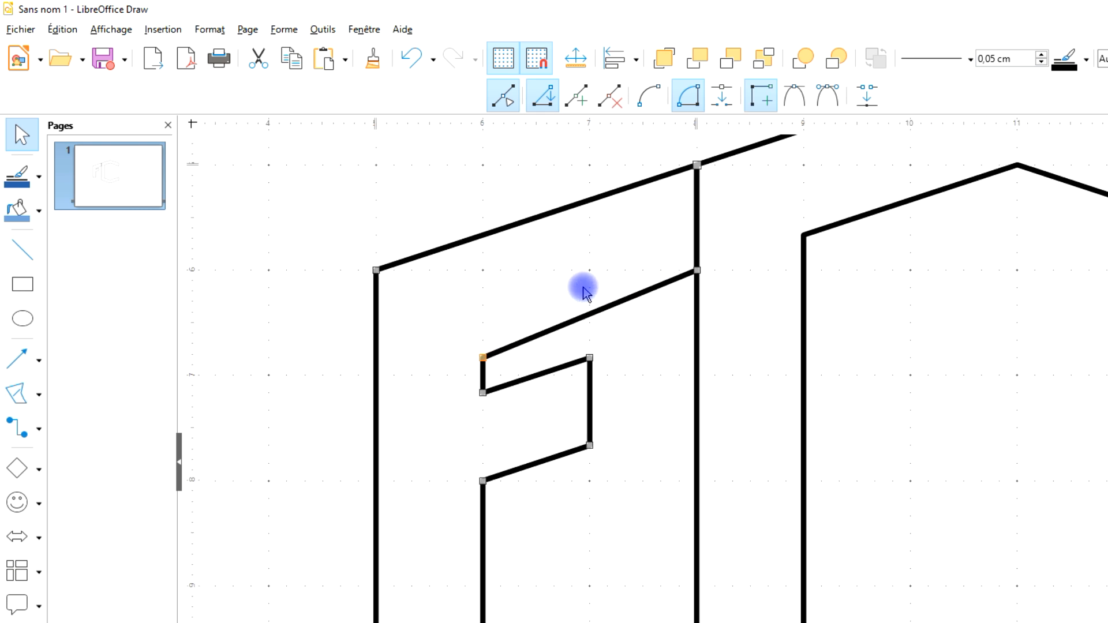
pyautogui.moveTo(482, 357); pyautogui.dragTo(482, 341)
pyautogui.scroll(-4, 682, 314)
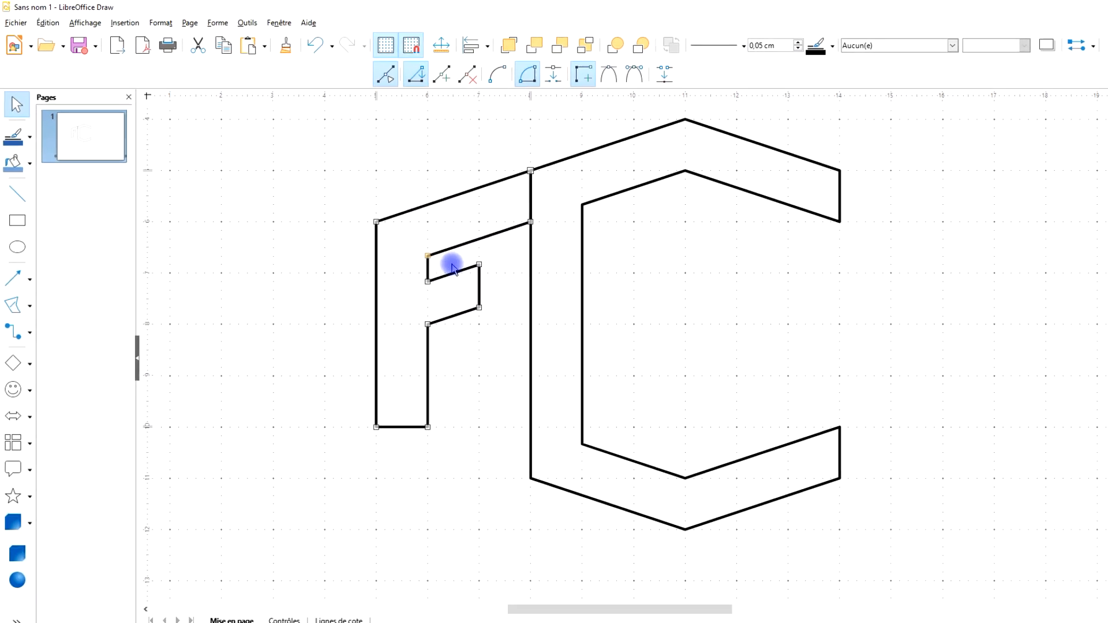
pyautogui.scroll(4, 593, 332)
pyautogui.scroll(1, 423, 241)
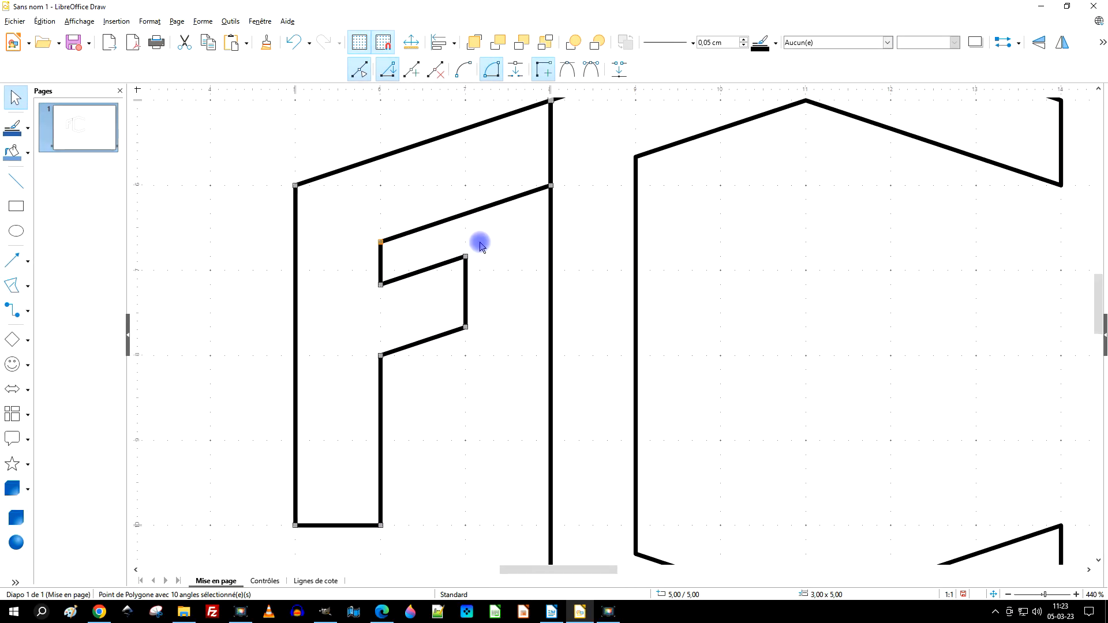
pyautogui.scroll(-2, 480, 245)
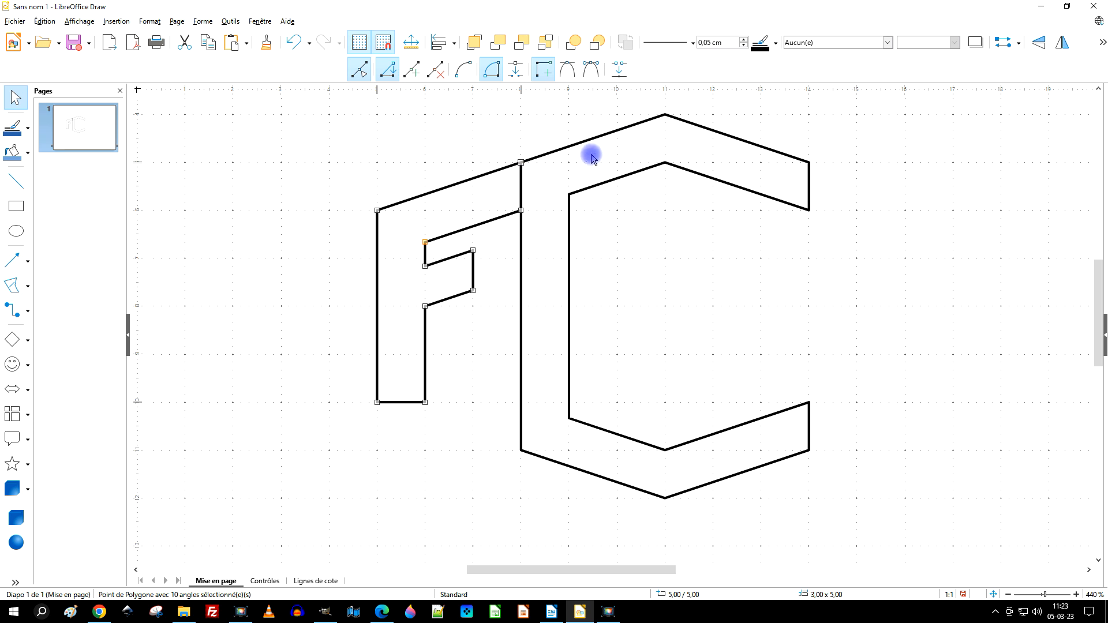
pyautogui.scroll(-2, 713, 240)
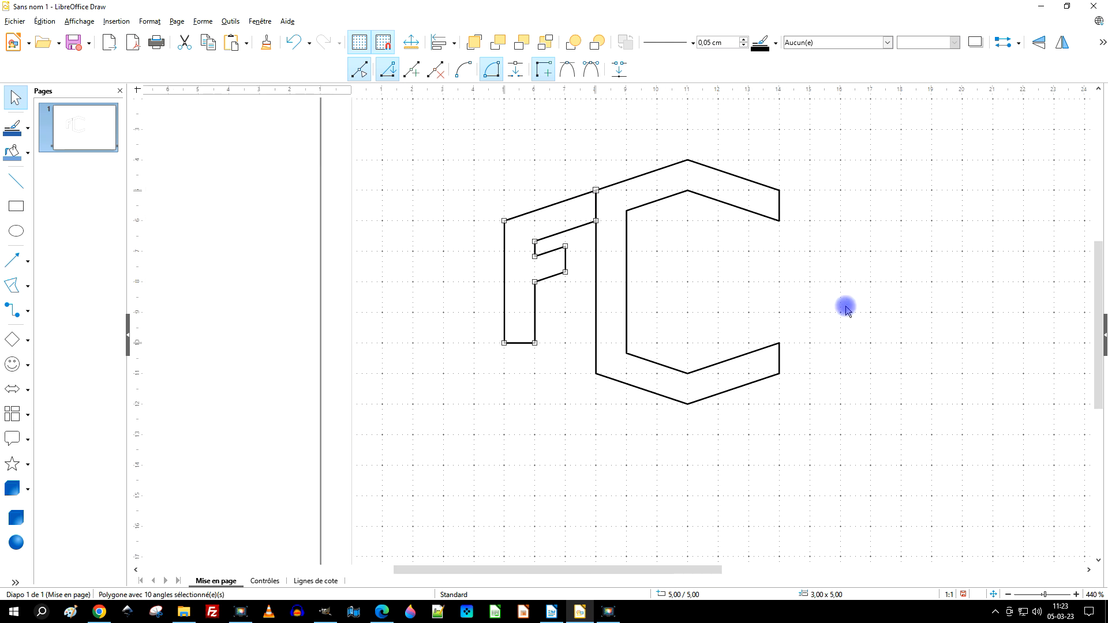
pyautogui.moveTo(527, 570); pyautogui.dragTo(627, 570)
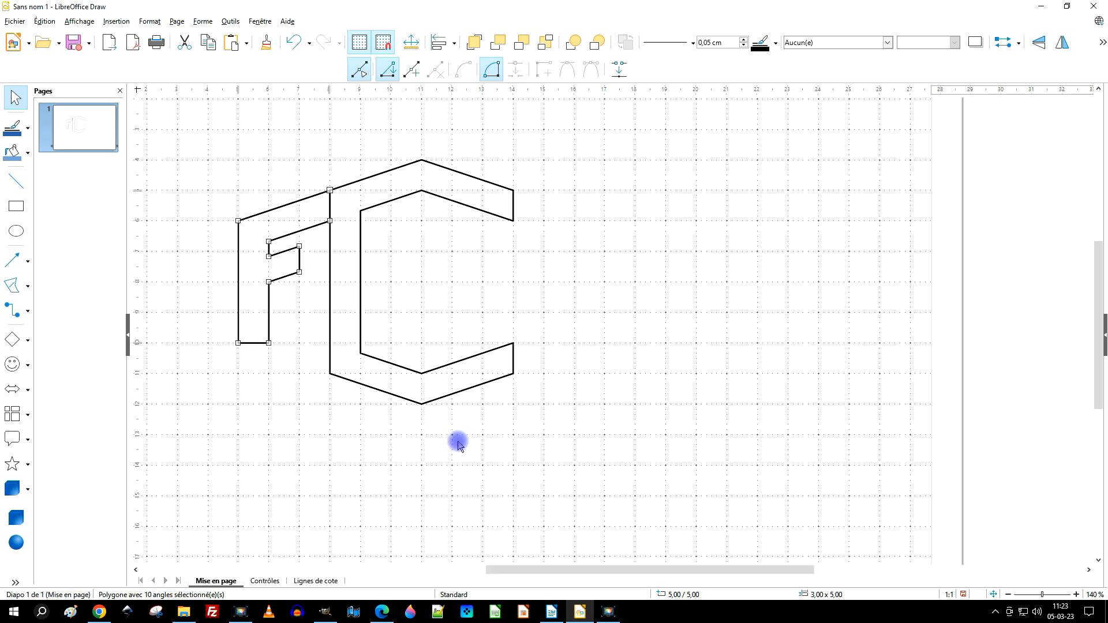
pyautogui.click(522, 268)
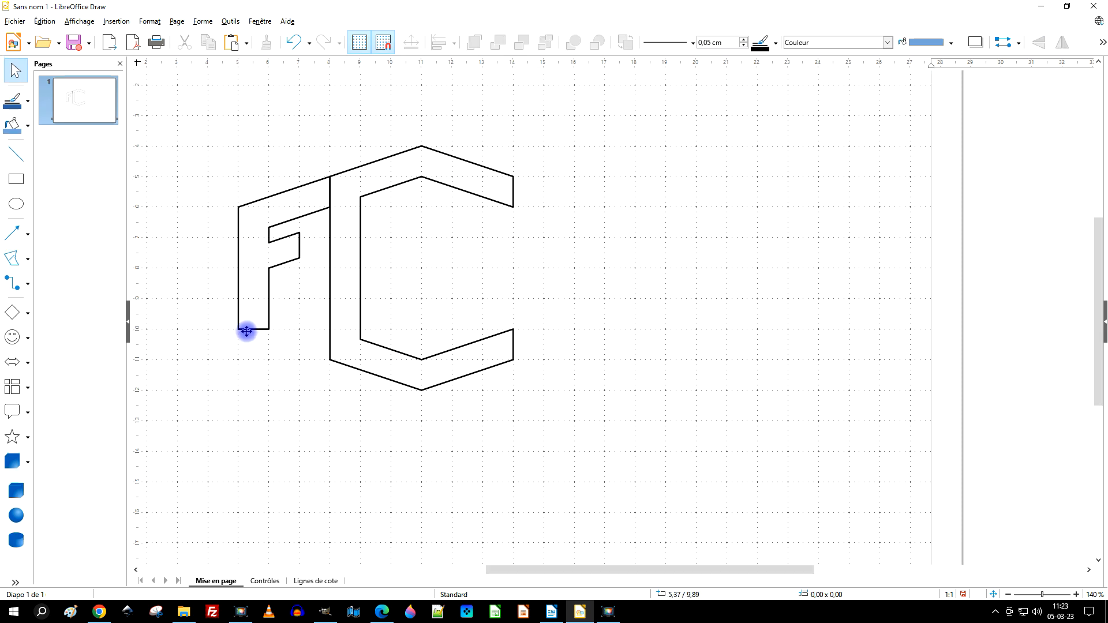
# - Move the inner point at the foot of the F's stem from ruler point 6/10 down to 6/10.33 and deselect the shape
pyautogui.keyDown('ctrl'); pyautogui.scroll(5, 337, 362); pyautogui.keyUp('ctrl')
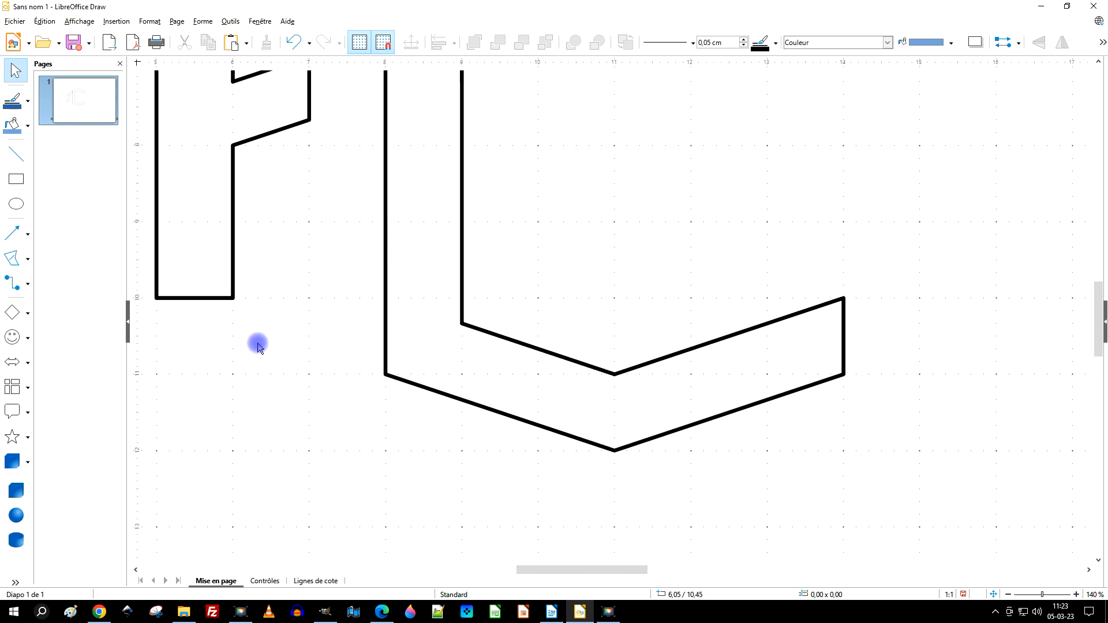
pyautogui.keyDown('ctrl'); pyautogui.scroll(-2, 280, 356); pyautogui.keyUp('ctrl')
pyautogui.keyDown('ctrl'); pyautogui.scroll(1, 247, 341); pyautogui.keyUp('ctrl')
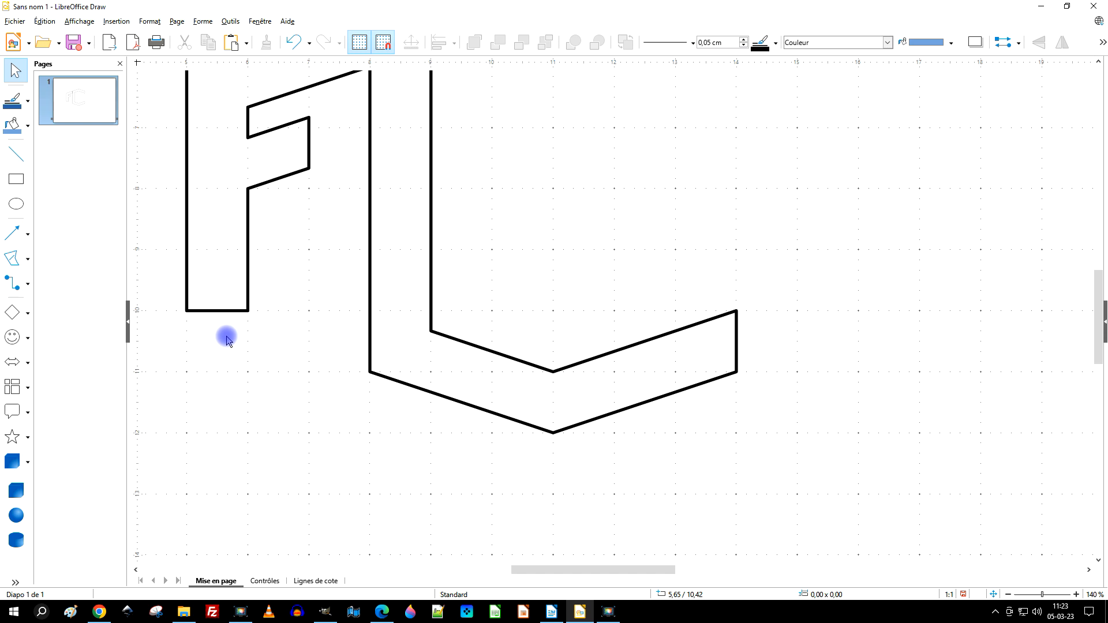
pyautogui.click(245, 311)
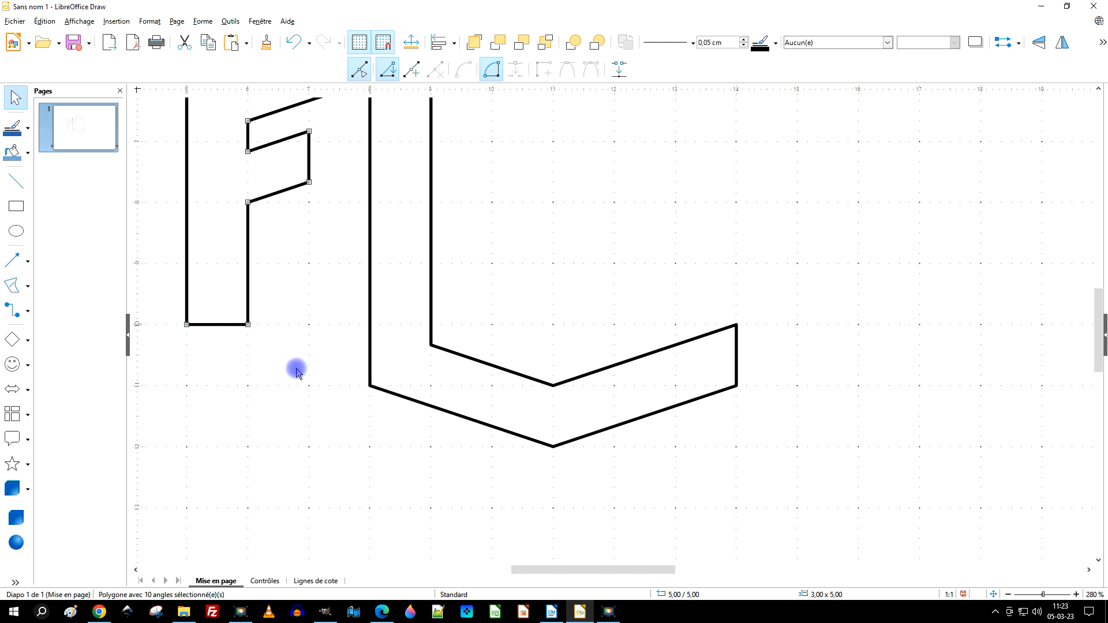
pyautogui.moveTo(248, 327); pyautogui.dragTo(248, 344)
pyautogui.keyDown('ctrl'); pyautogui.scroll(-3, 410, 354); pyautogui.keyUp('ctrl')
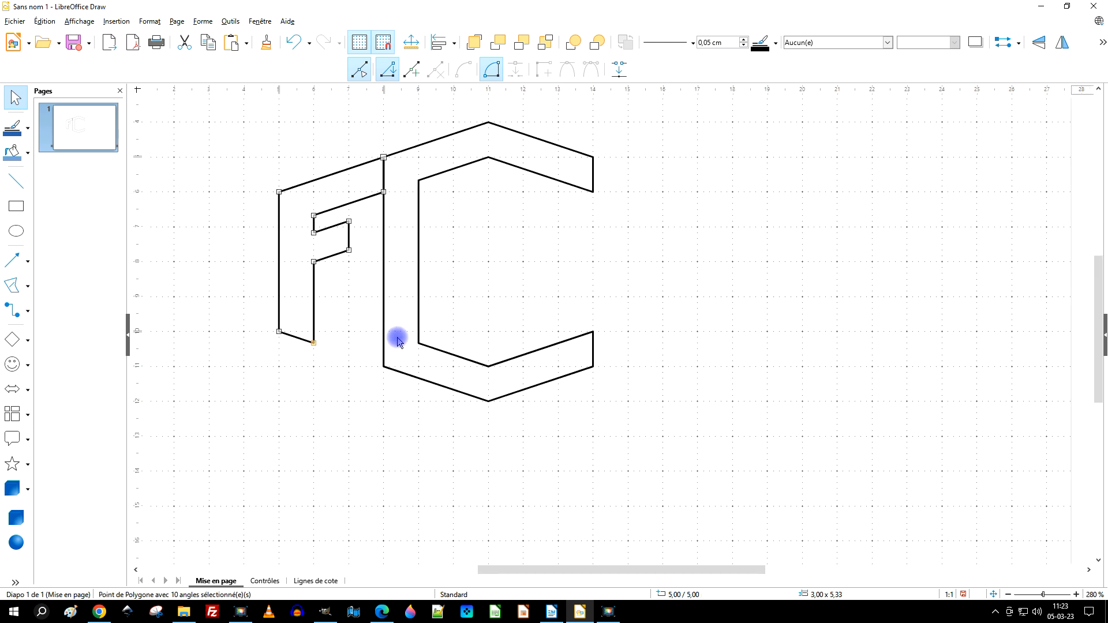
pyautogui.click(466, 245)
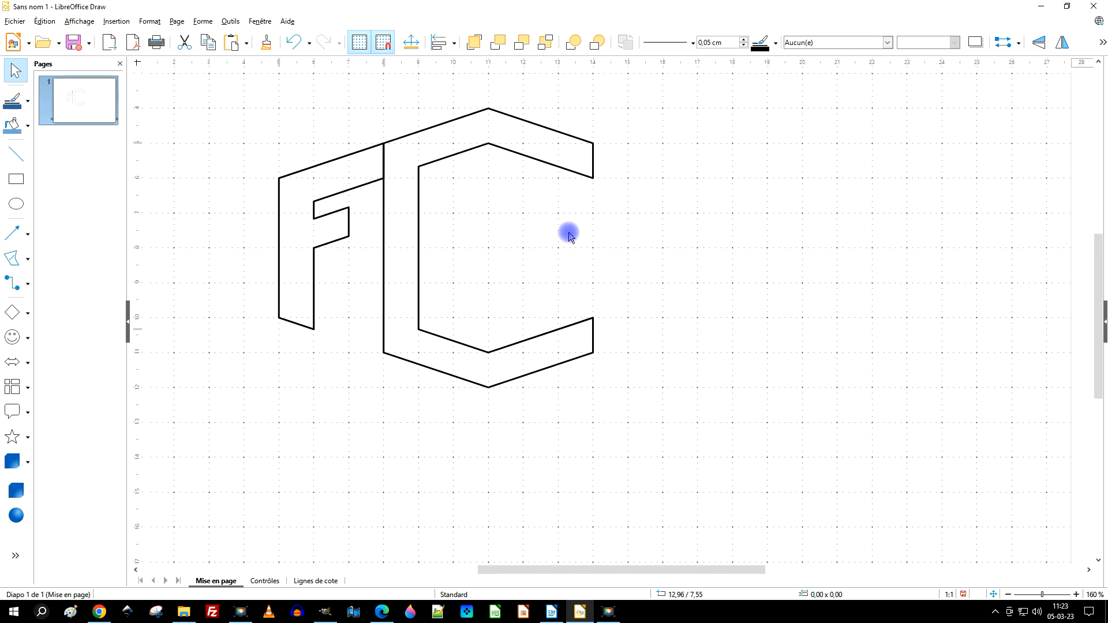
# - Draw an L-shaped polygon from ruler point 14/5 through 14/11, 17/10, 17/9, 15/9.67 and 15/5.33, close it at 14/5 and deselect it
pyautogui.keyDown('ctrl'); pyautogui.scroll(1, 685, 271); pyautogui.keyUp('ctrl')
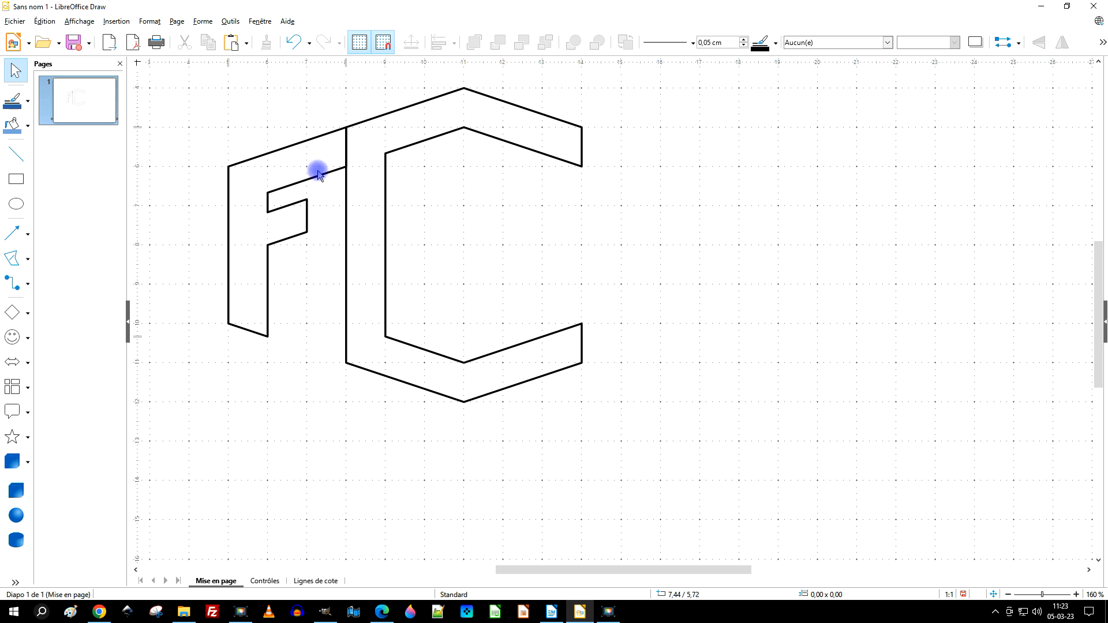
pyautogui.click(12, 260)
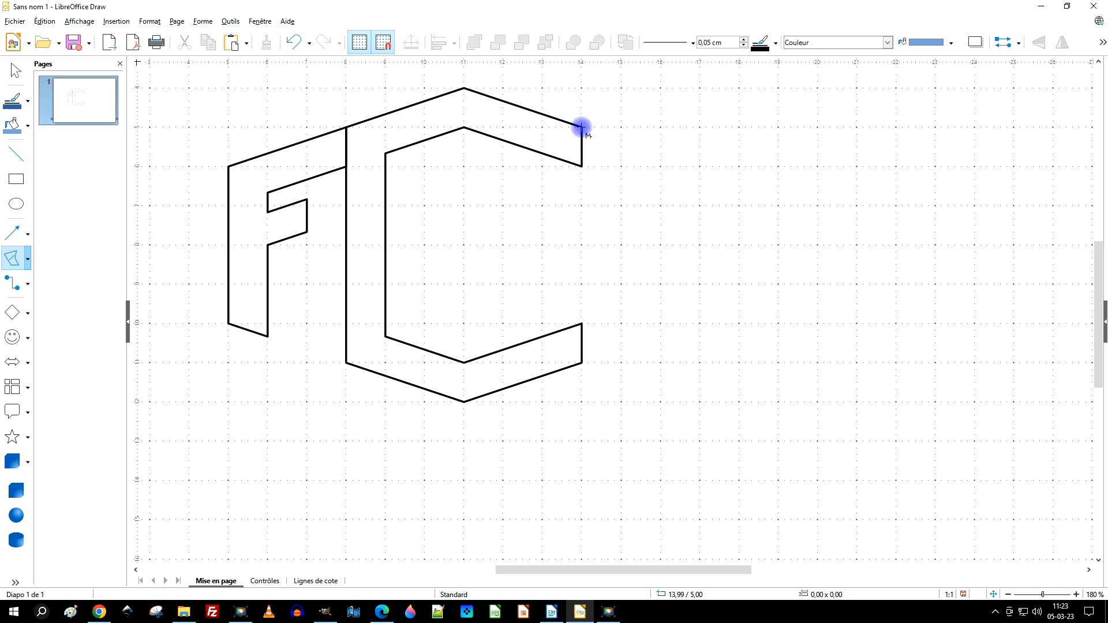
pyautogui.moveTo(582, 127); pyautogui.dragTo(582, 359)
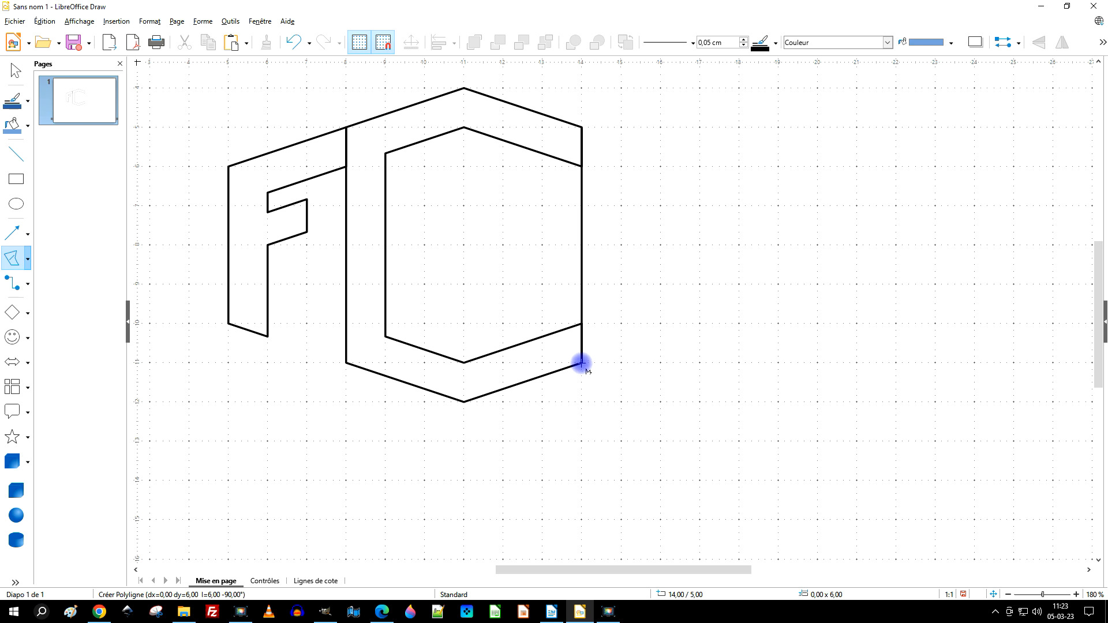
pyautogui.click(582, 363)
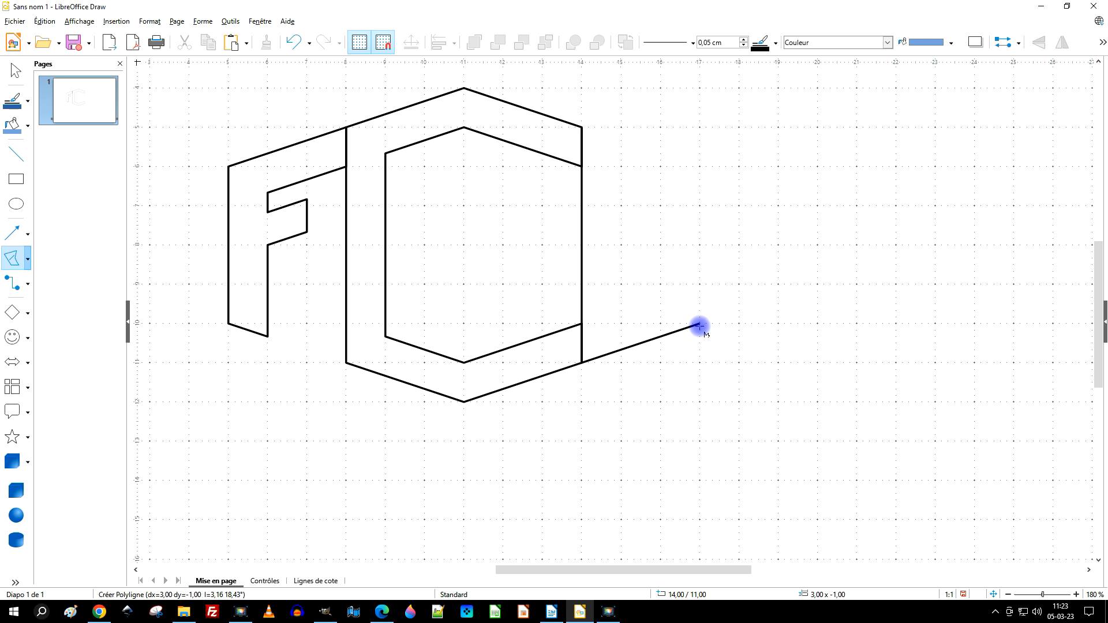
pyautogui.click(700, 325)
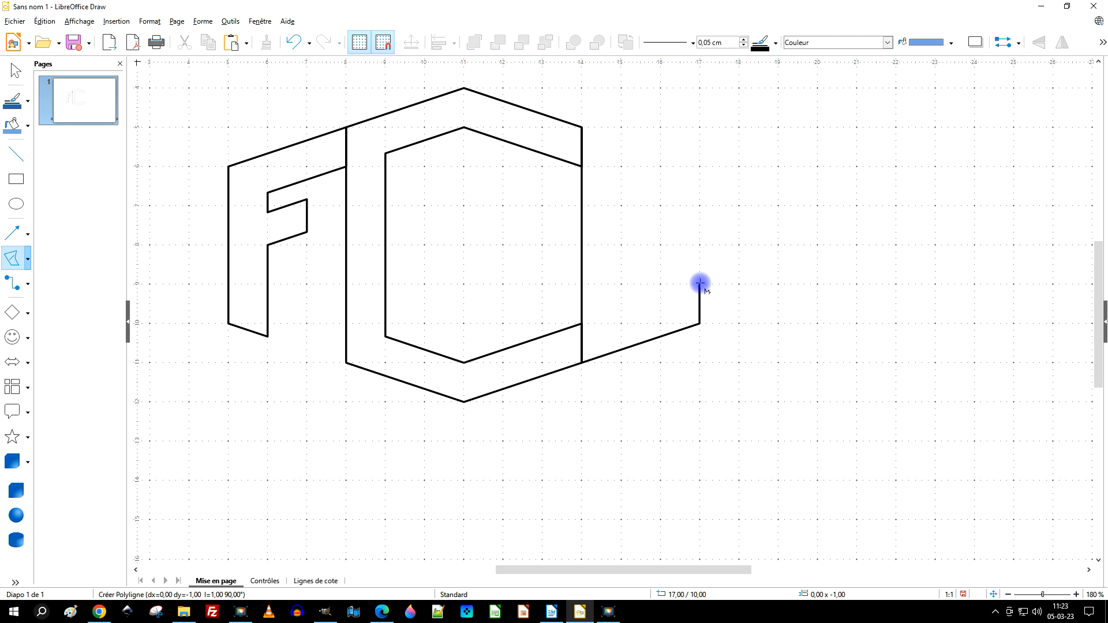
pyautogui.click(700, 284)
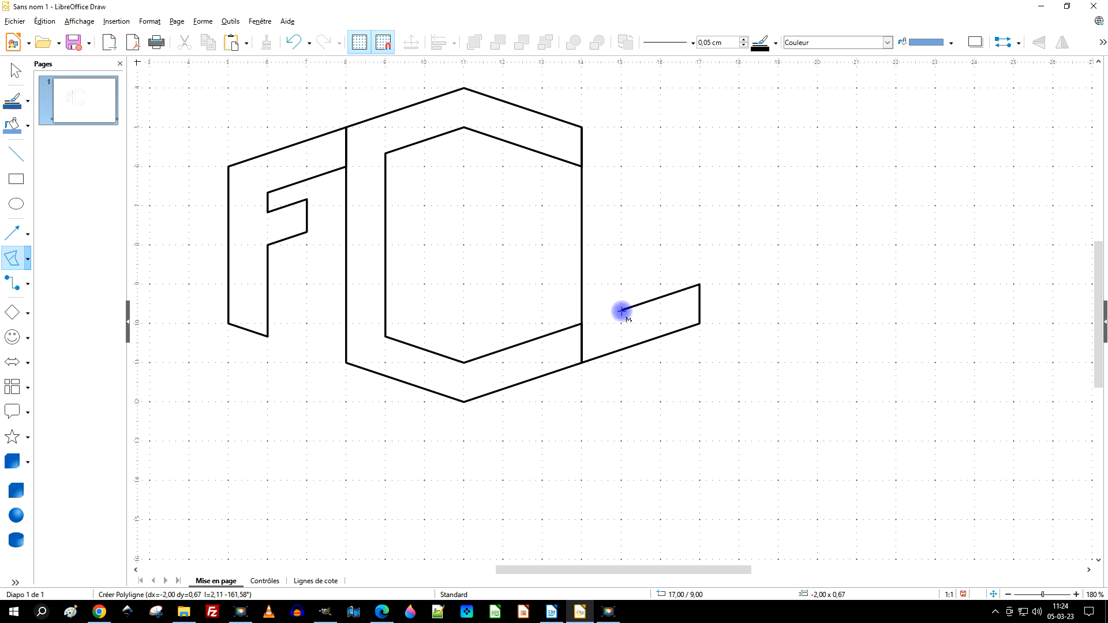
pyautogui.click(622, 310)
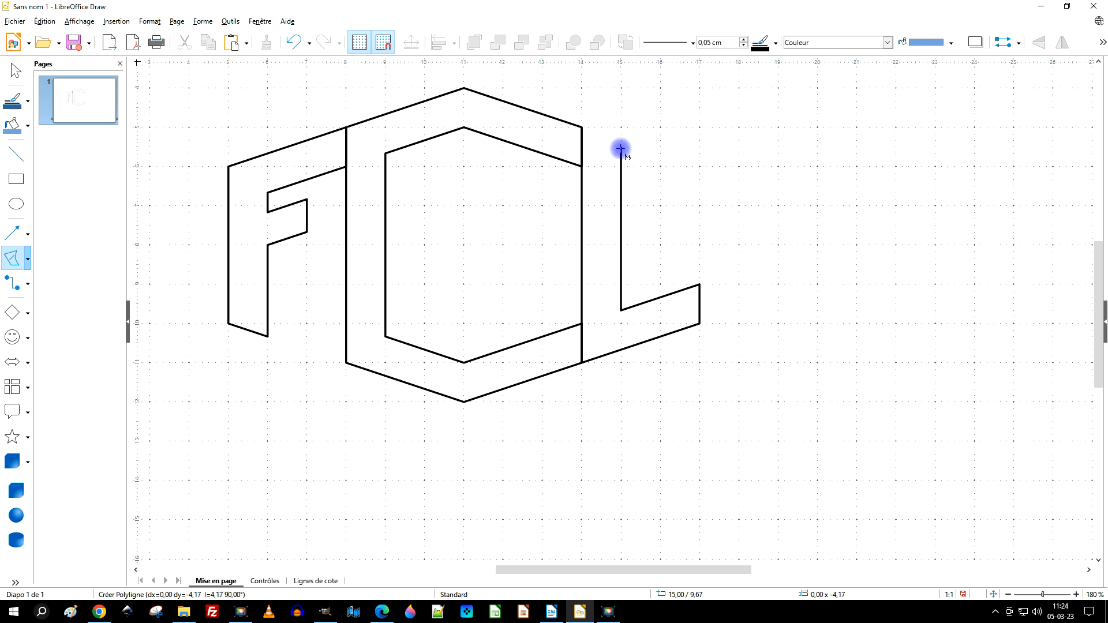
pyautogui.click(621, 140)
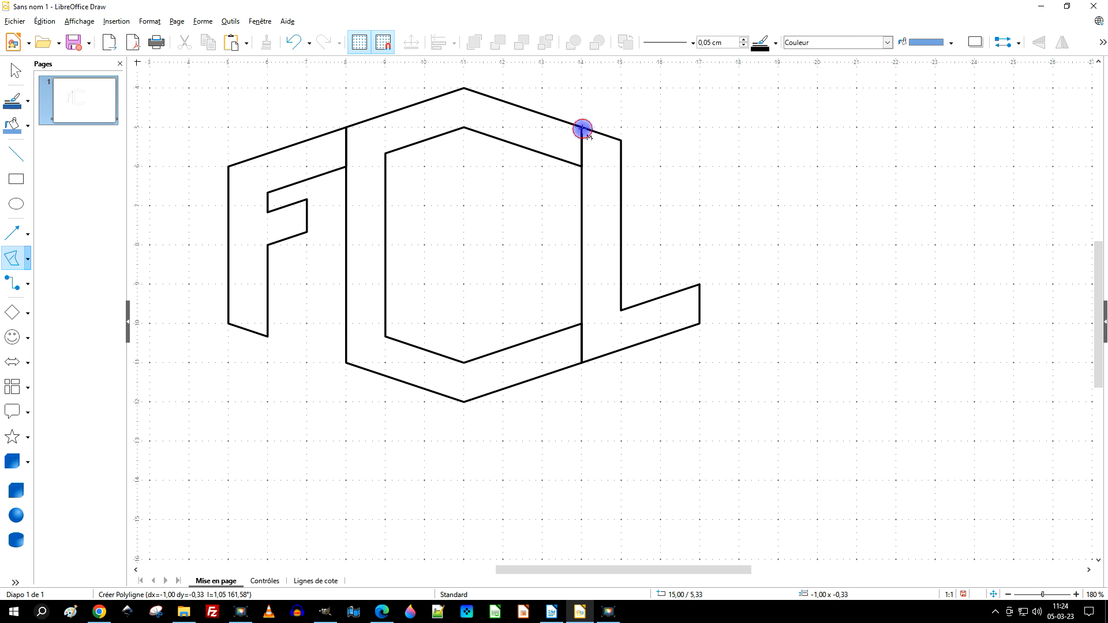
pyautogui.doubleClick(583, 129)
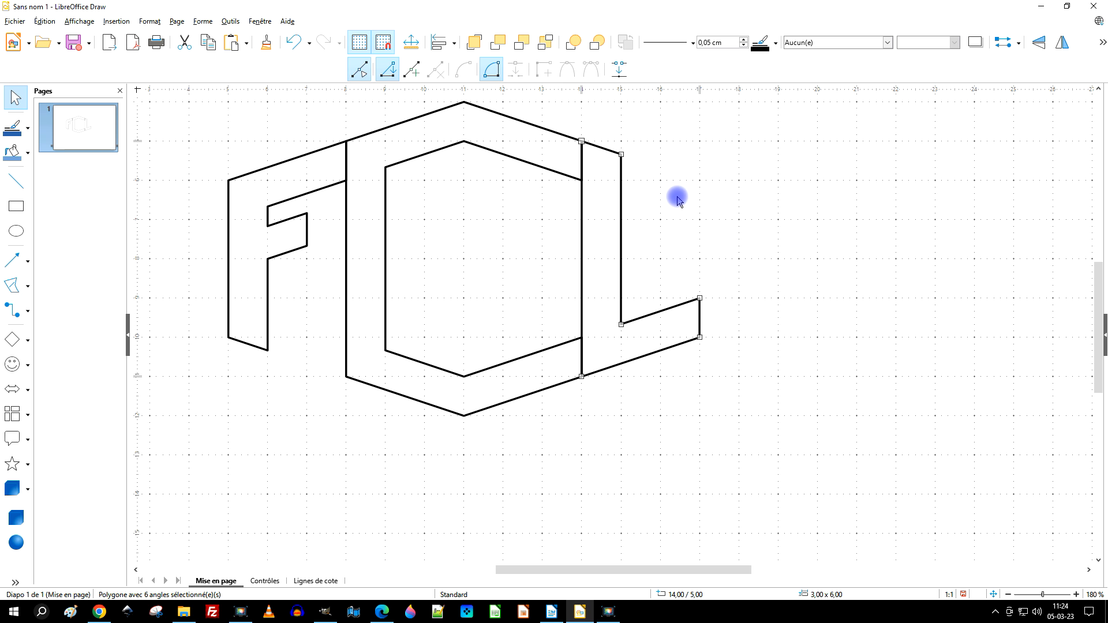
pyautogui.click(779, 228)
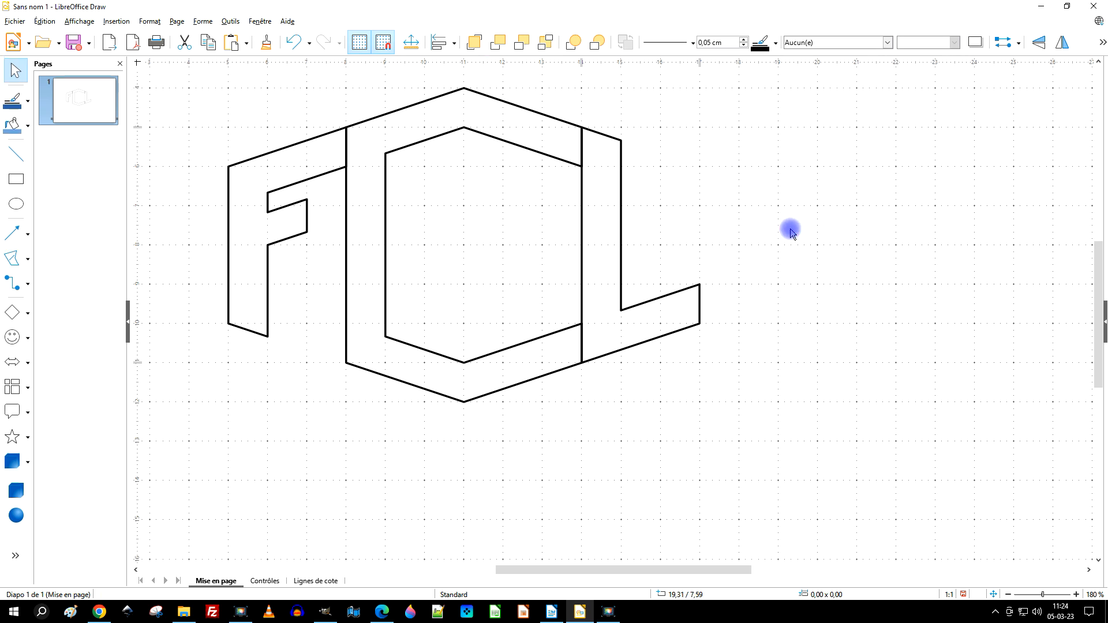
# - Leave point editing on the C polygon, fill it with the solid colour Gris clair 3 and deselect it
pyautogui.keyDown('ctrl'); pyautogui.scroll(-2, 674, 200); pyautogui.keyUp('ctrl')
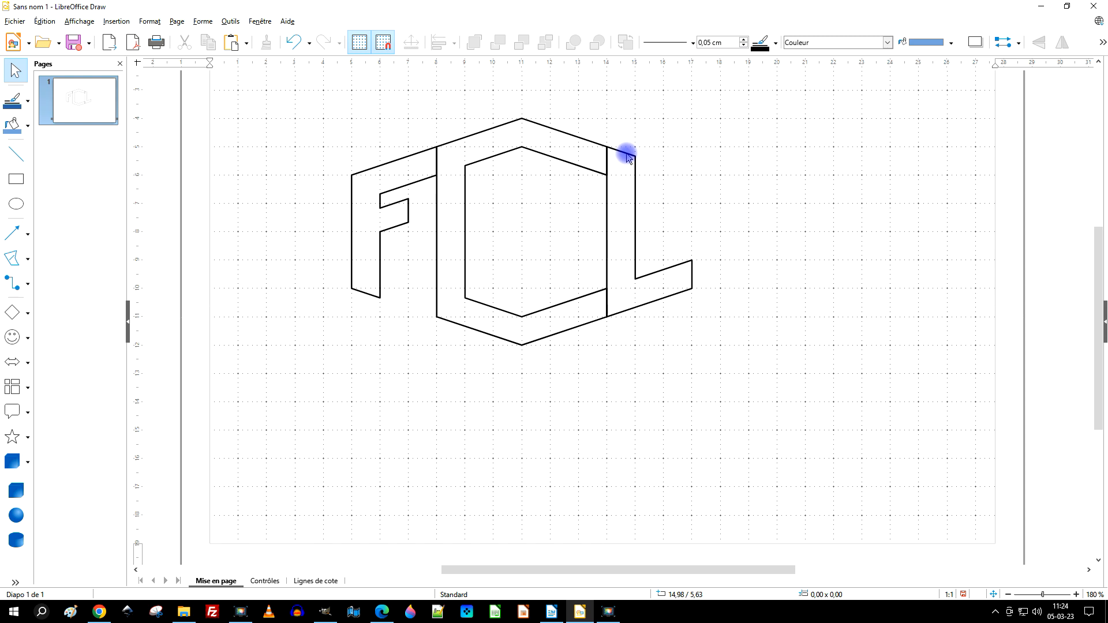
pyautogui.click(539, 126)
pyautogui.click(358, 70)
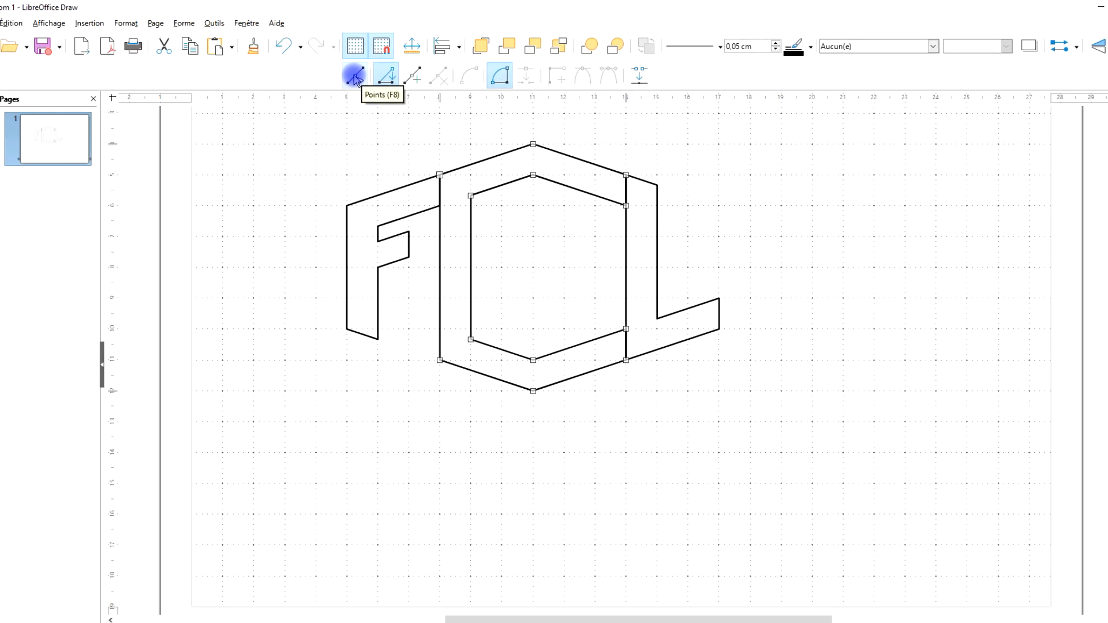
pyautogui.click(345, 93)
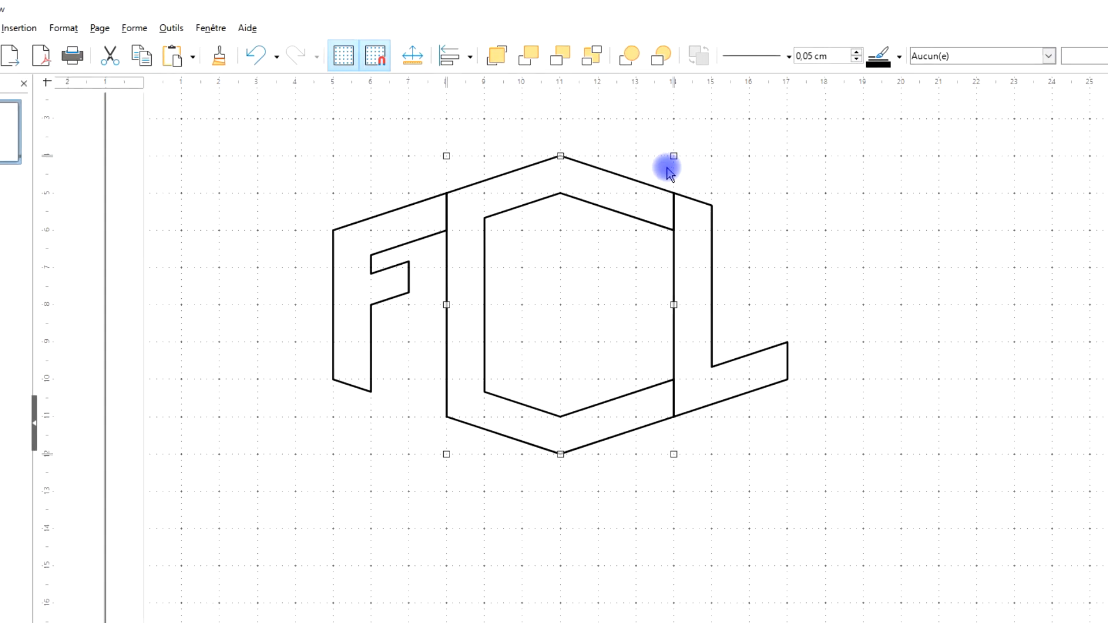
pyautogui.rightClick(628, 178)
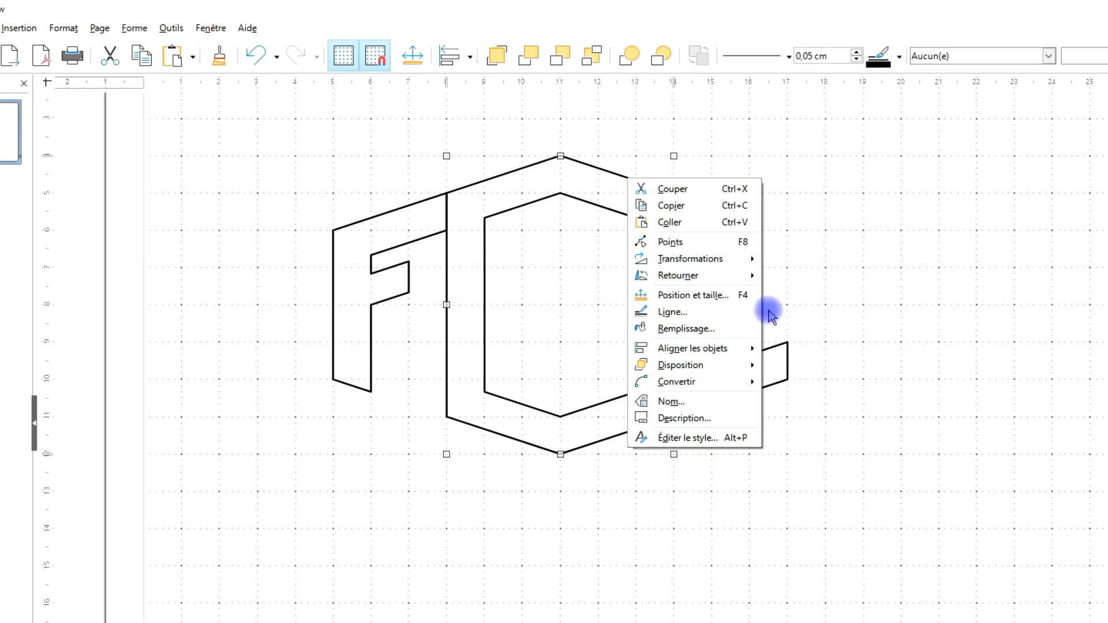
pyautogui.click(716, 332)
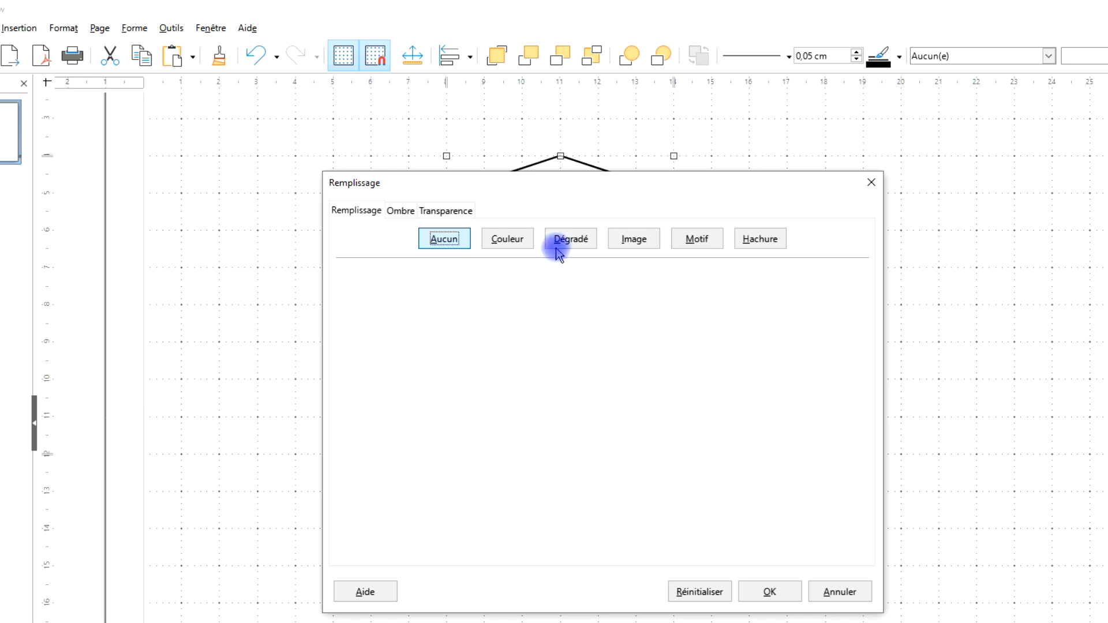
pyautogui.click(505, 239)
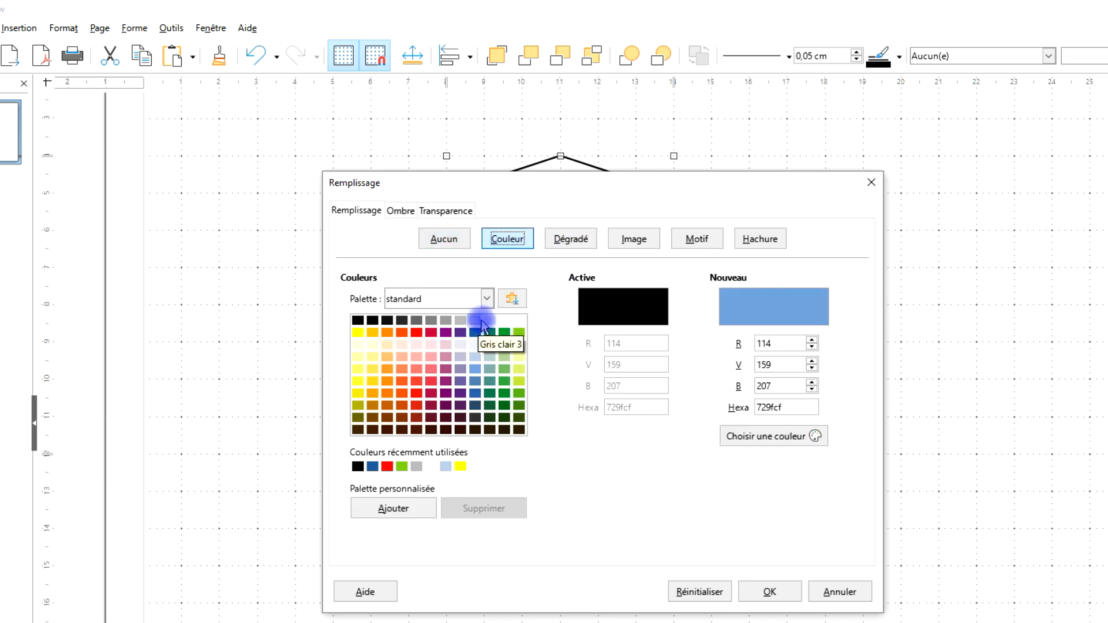
pyautogui.click(475, 320)
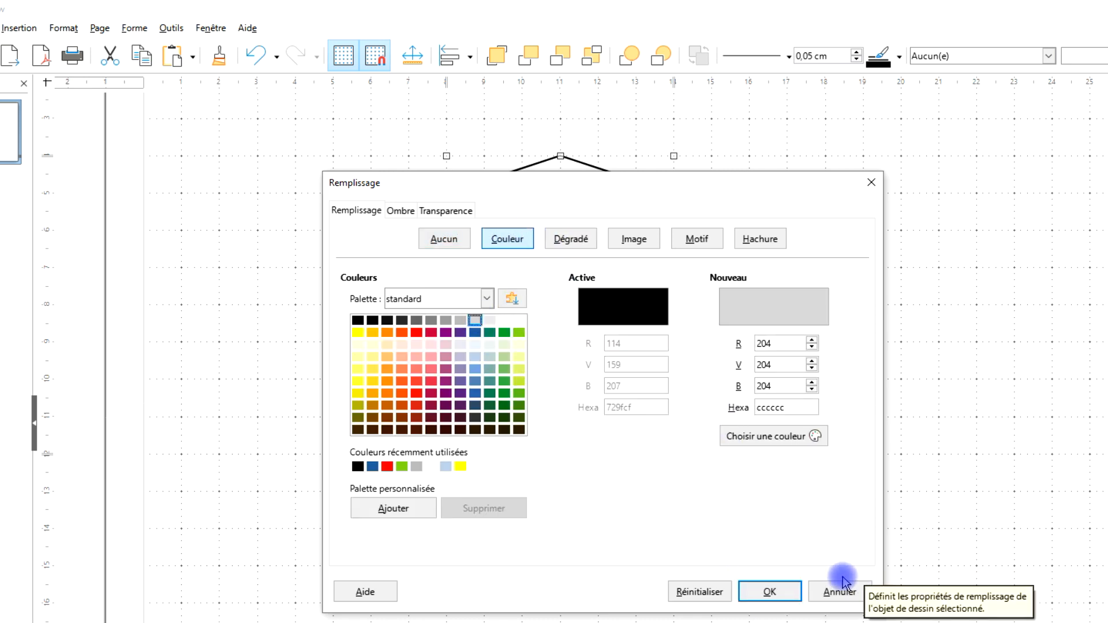
pyautogui.click(771, 593)
pyautogui.click(863, 250)
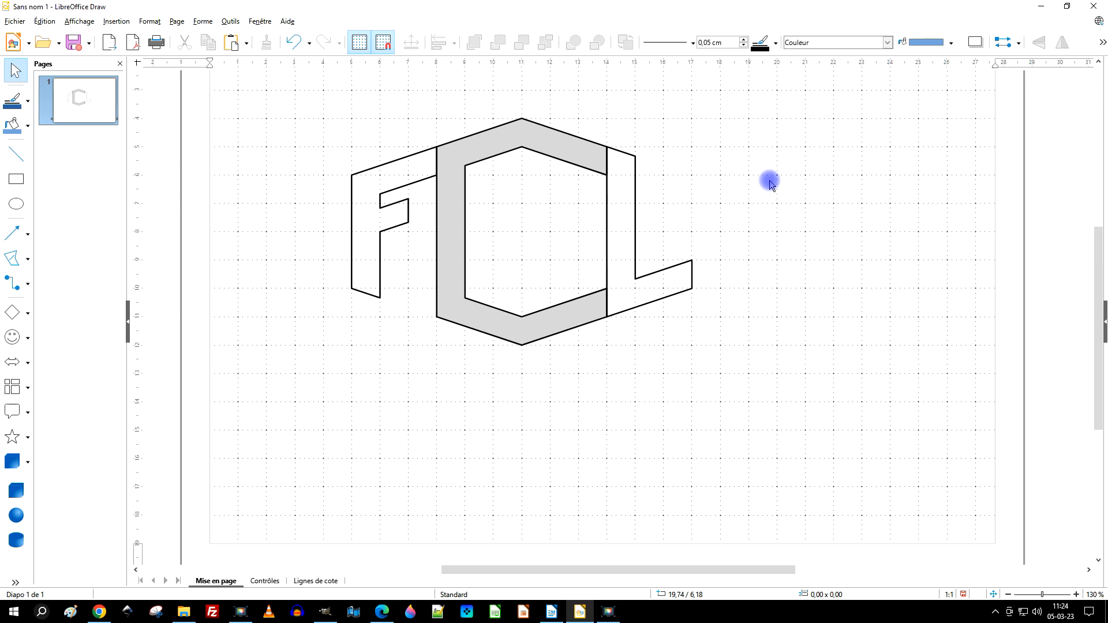
# - Select the F, C and L together, enlarge them proportionally to 21.50 × 14.33 cm and move them to position 2.33/1.00
pyautogui.keyDown('ctrl'); pyautogui.scroll(-3, 806, 243); pyautogui.keyUp('ctrl')
pyautogui.moveTo(814, 130)
pyautogui.mouseDown()
pyautogui.moveTo(438, 353)
pyautogui.moveTo(413, 382)
pyautogui.mouseUp()
pyautogui.moveTo(726, 312); pyautogui.dragTo(869, 391)
pyautogui.hotkey('ctrl', 'z')
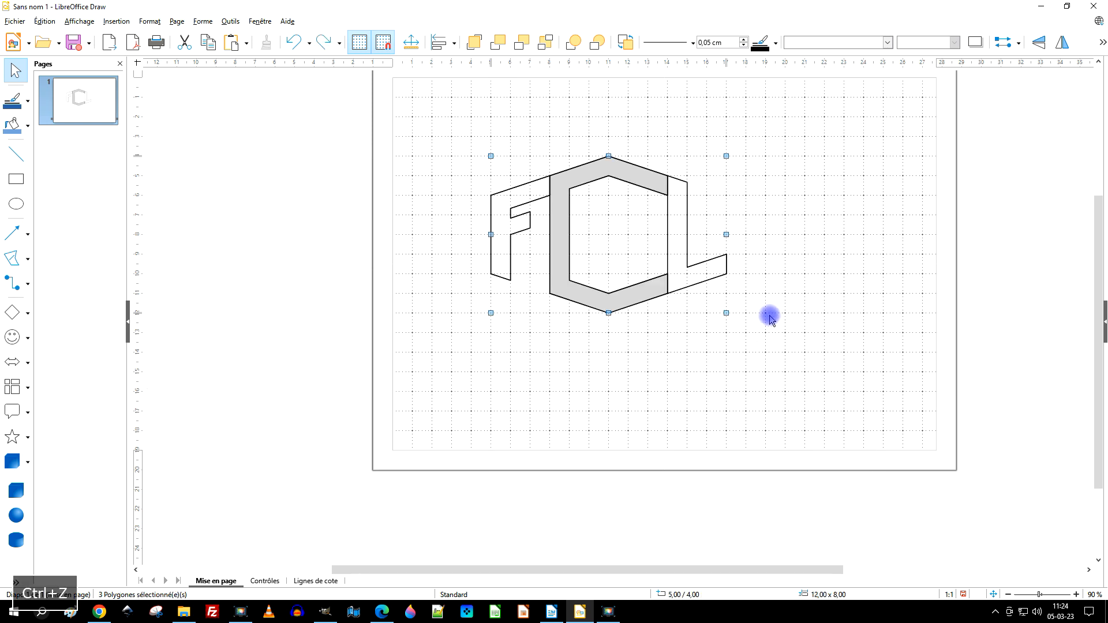
pyautogui.moveTo(727, 314); pyautogui.dragTo(903, 438)
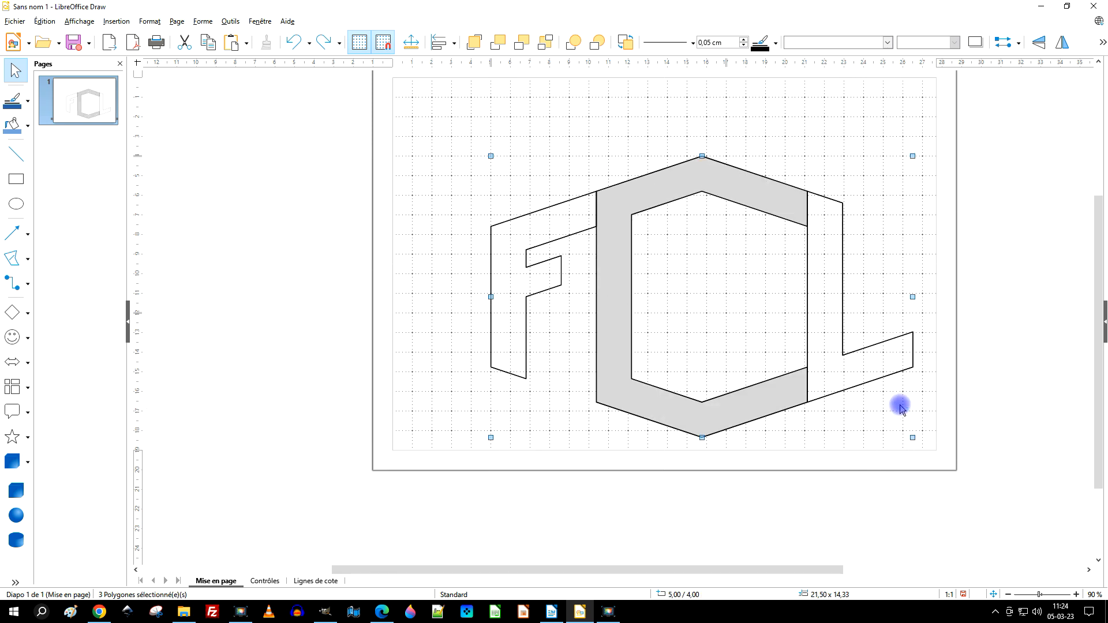
pyautogui.moveTo(776, 210); pyautogui.dragTo(725, 151)
pyautogui.scroll(-2, 836, 215)
pyautogui.scroll(3, 843, 213)
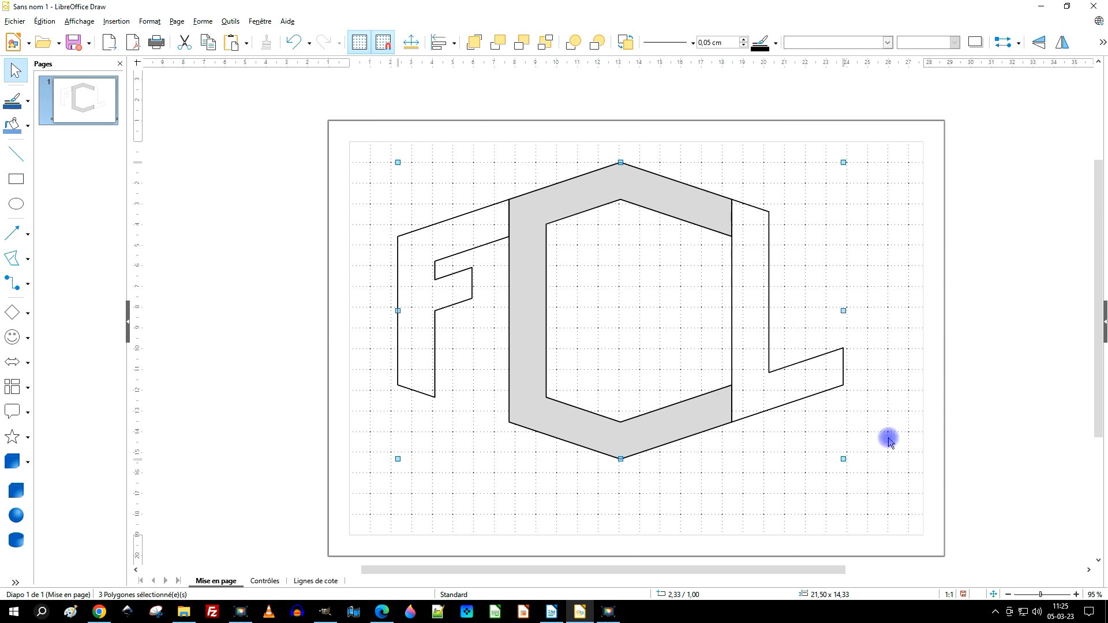
# - Scale the three selected letters proportionally to 24 × 16 cm, place their upper-left corner at 2.00/1.50 and deselect them
pyautogui.moveTo(843, 460); pyautogui.dragTo(881, 488)
pyautogui.moveTo(725, 216); pyautogui.dragTo(718, 233)
pyautogui.moveTo(876, 181); pyautogui.dragTo(886, 173)
pyautogui.click(984, 206)
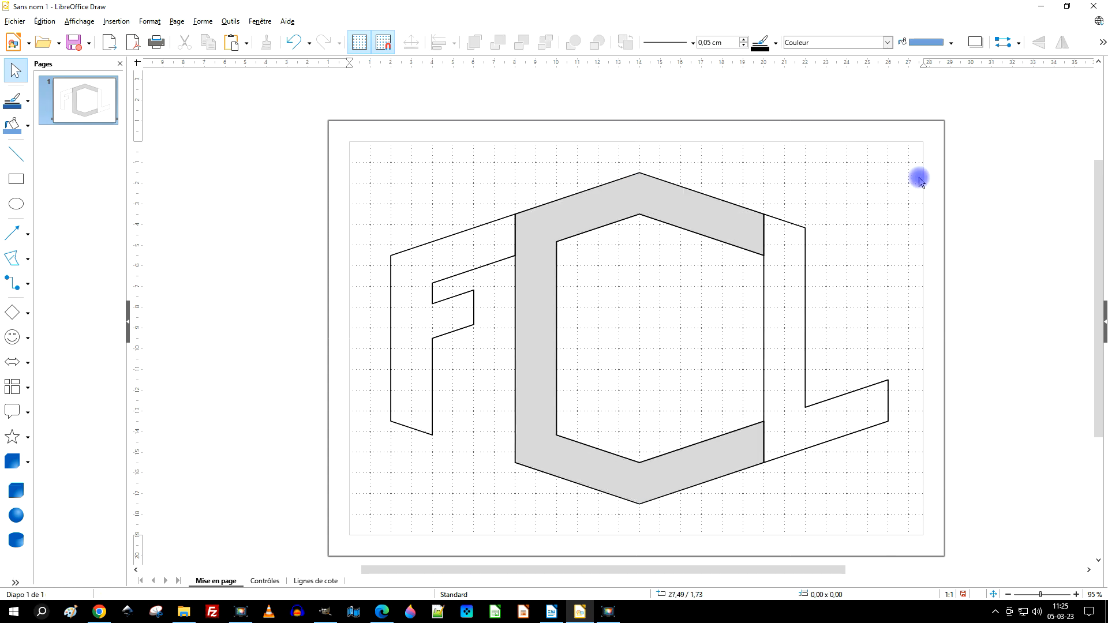
# - Shift the L horizontally to X 20.20 and the F to X 1.80, leaving a narrow gap on each side of the C
pyautogui.click(807, 272)
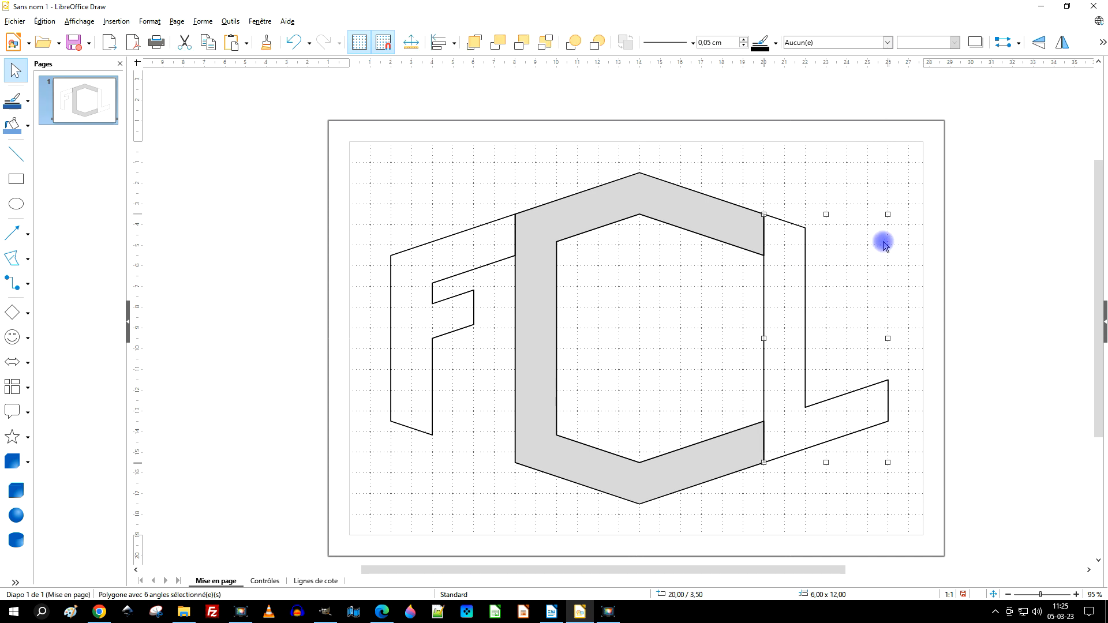
pyautogui.press('Right')
pyautogui.press('Right')
pyautogui.press('Right')
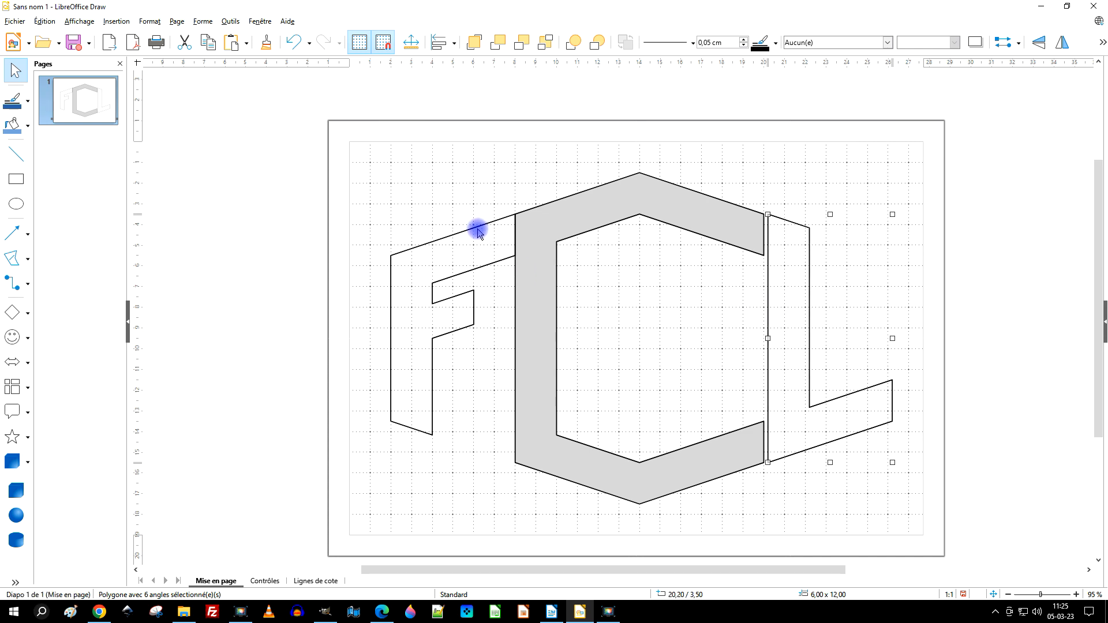
pyautogui.press('Left')
pyautogui.press('Left')
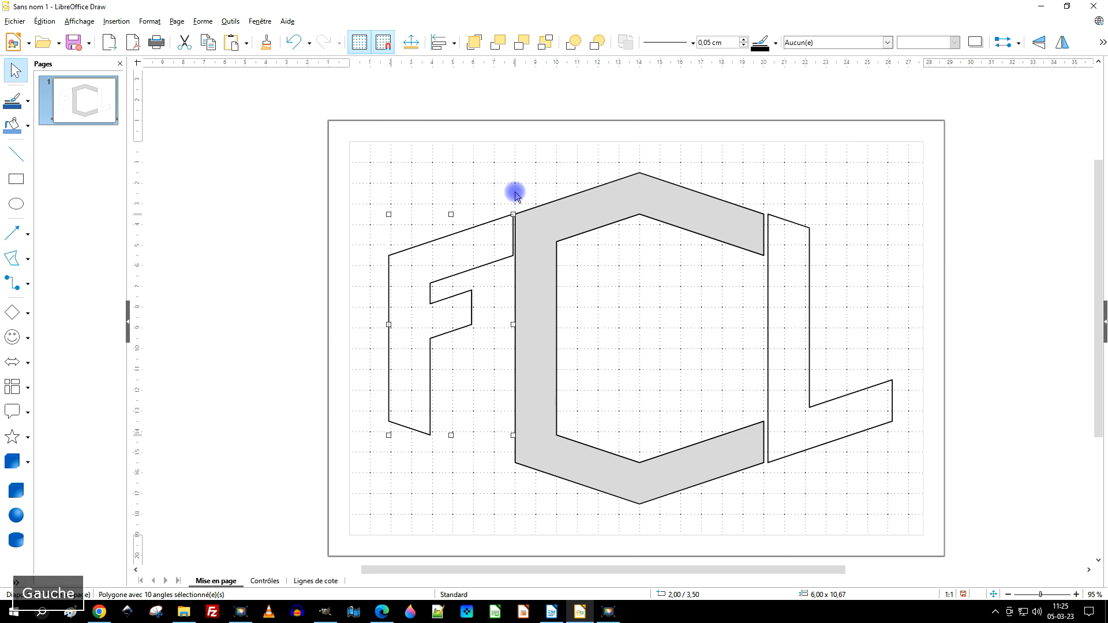
pyautogui.click(860, 184)
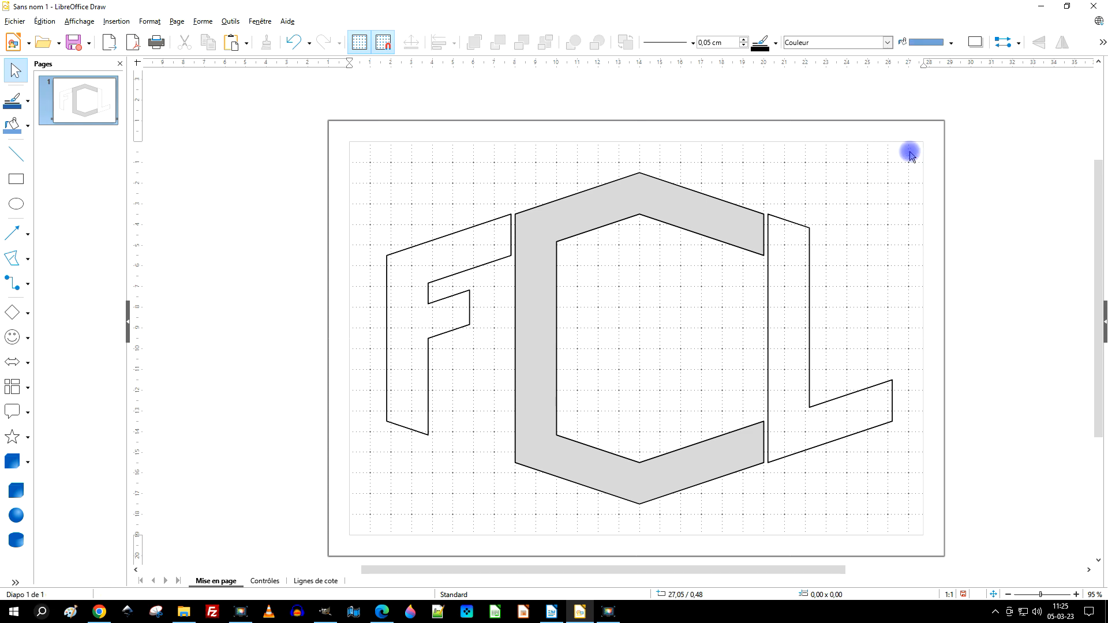
# - Fill the F with the linear gradient from Bleu clair 3 to Bleu clair 4 and deselect it
pyautogui.rightClick(438, 238)
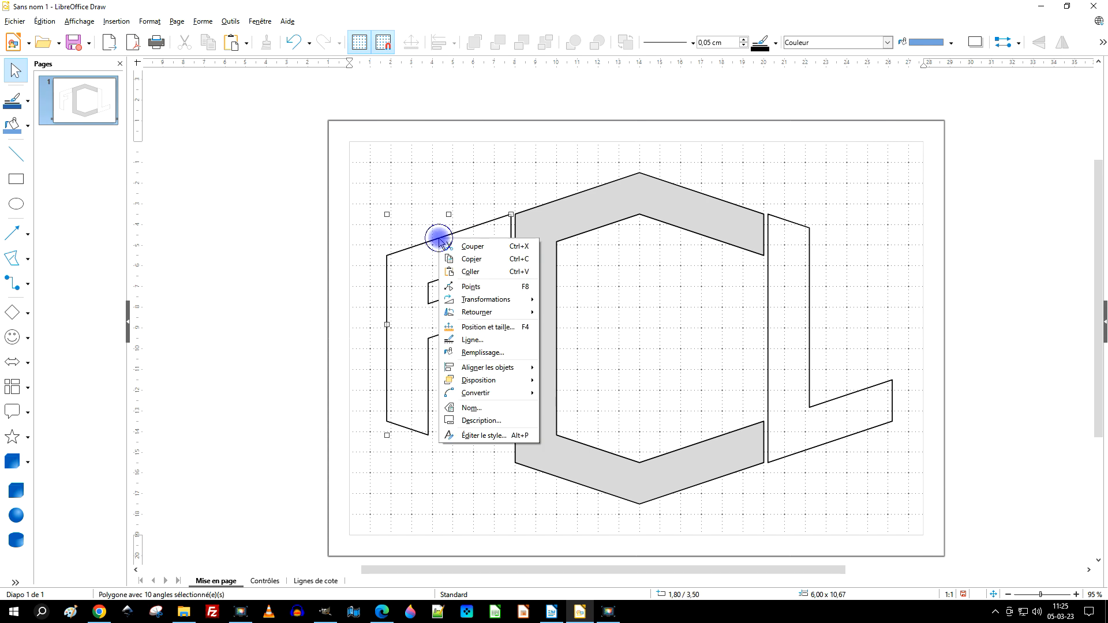
pyautogui.click(508, 355)
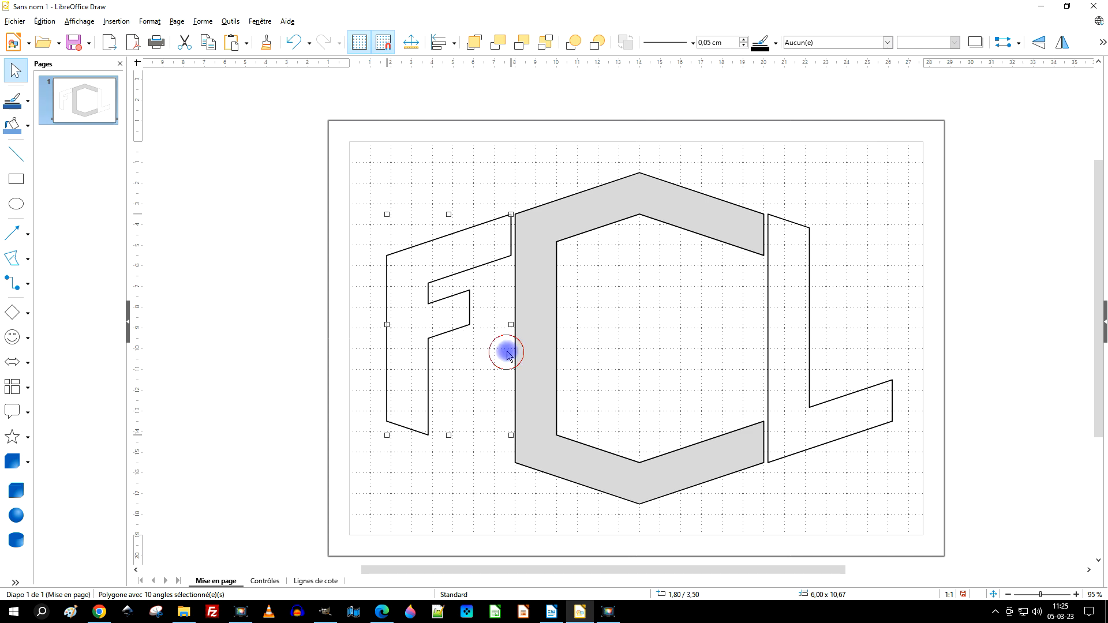
pyautogui.click(522, 182)
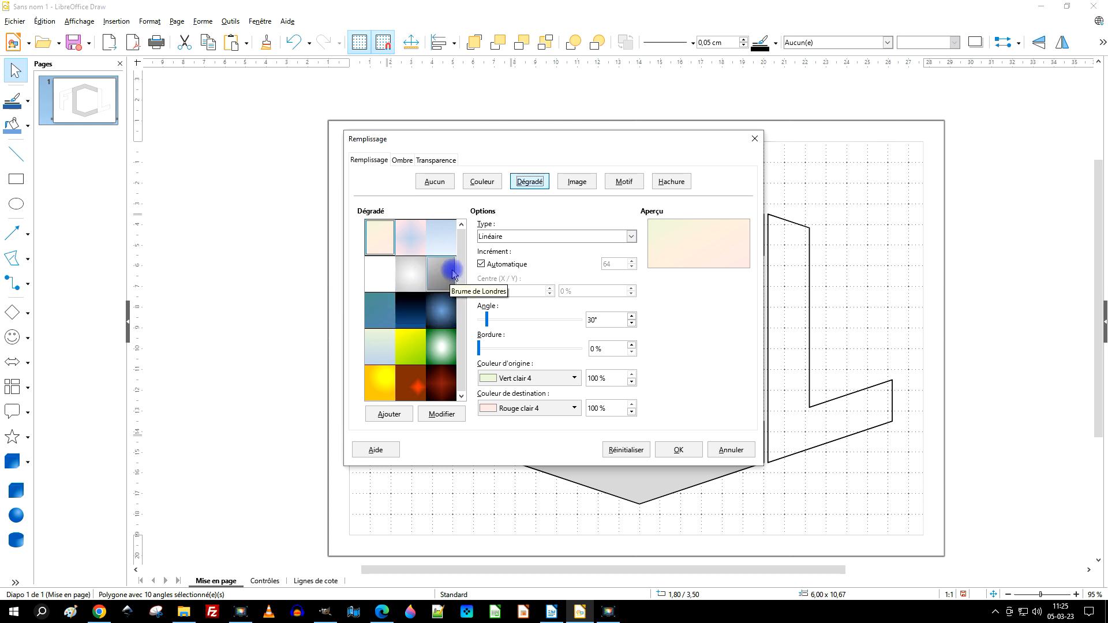
pyautogui.click(441, 237)
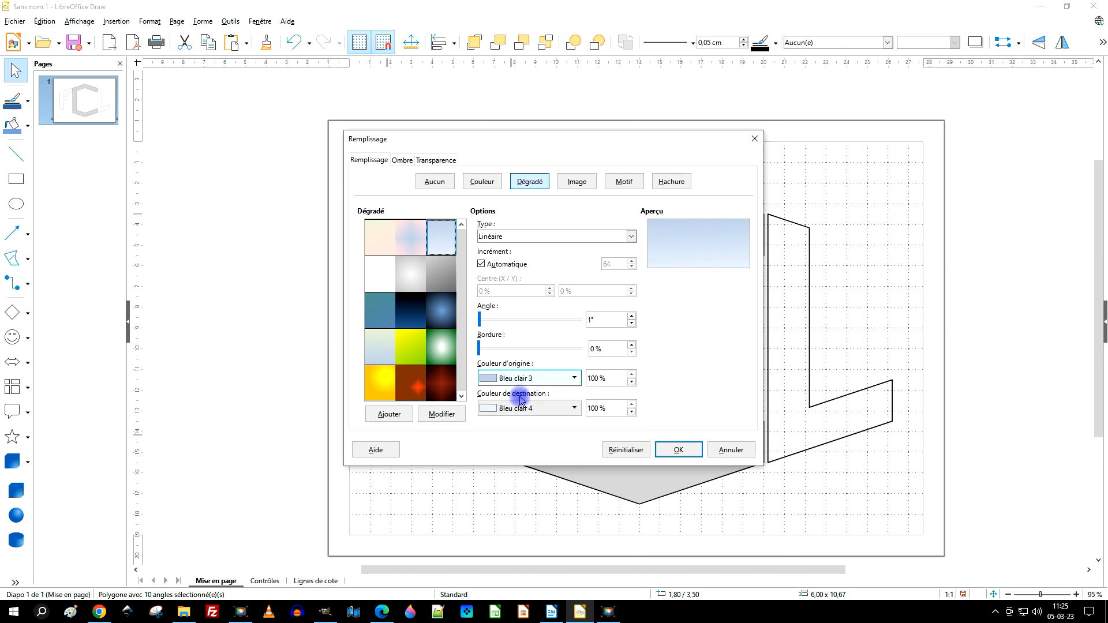
pyautogui.click(518, 238)
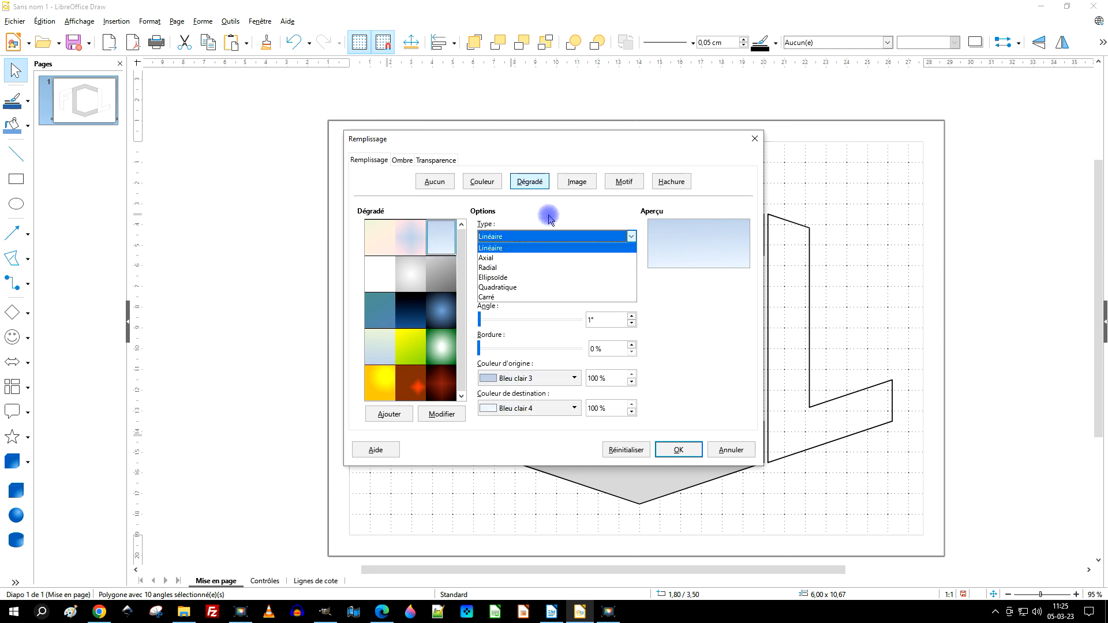
pyautogui.click(548, 218)
pyautogui.click(864, 265)
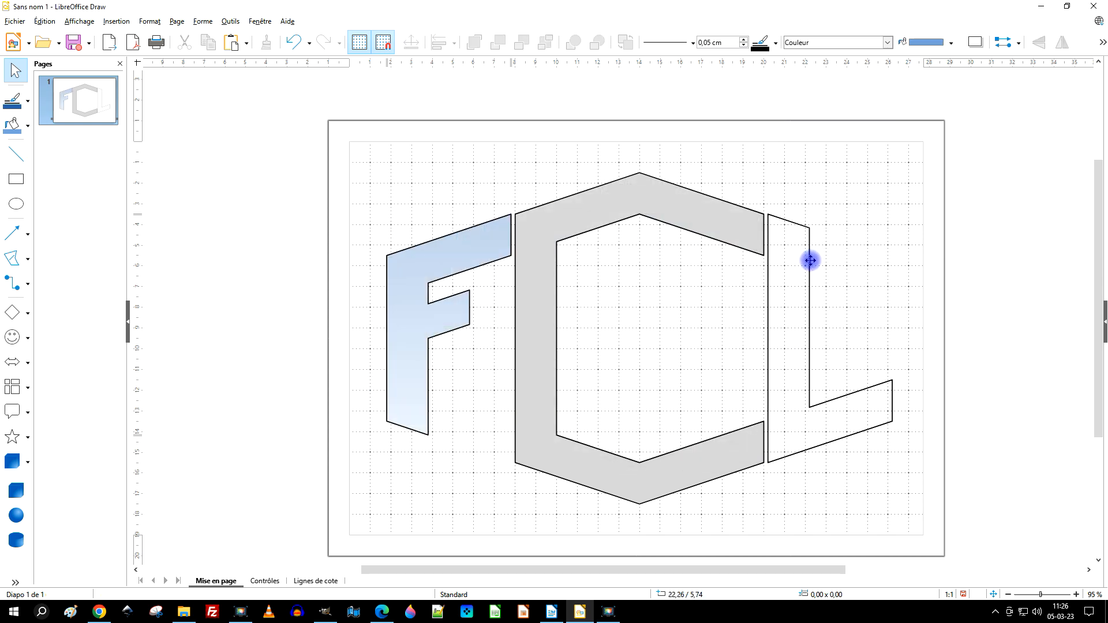
# - Set the L's outline to the Tiret long line style and deselect it
pyautogui.rightClick(811, 342)
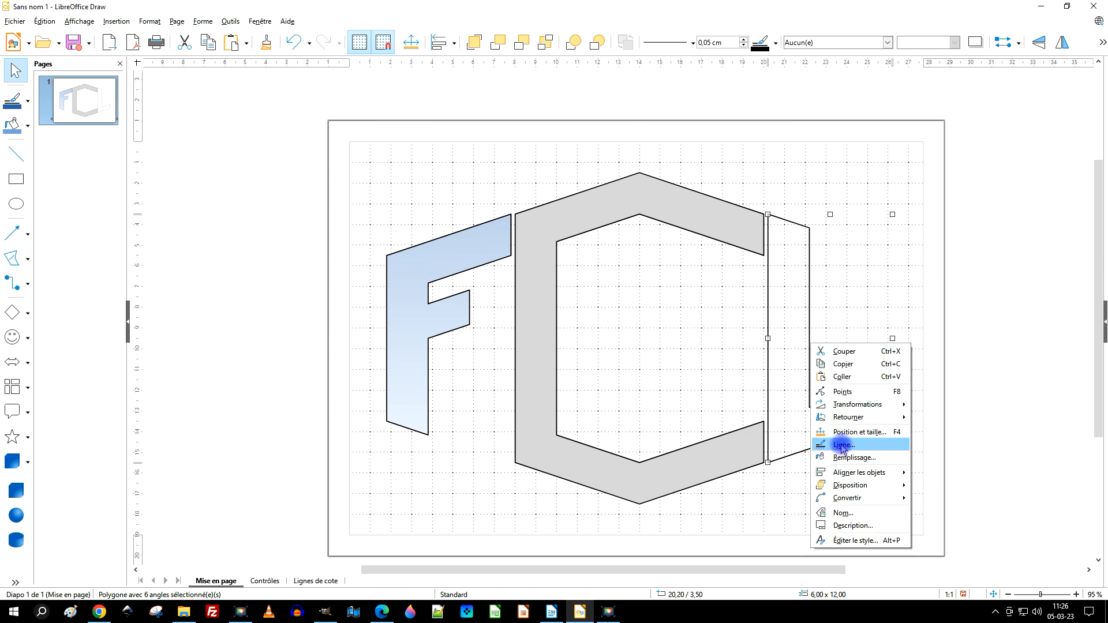
pyautogui.click(842, 445)
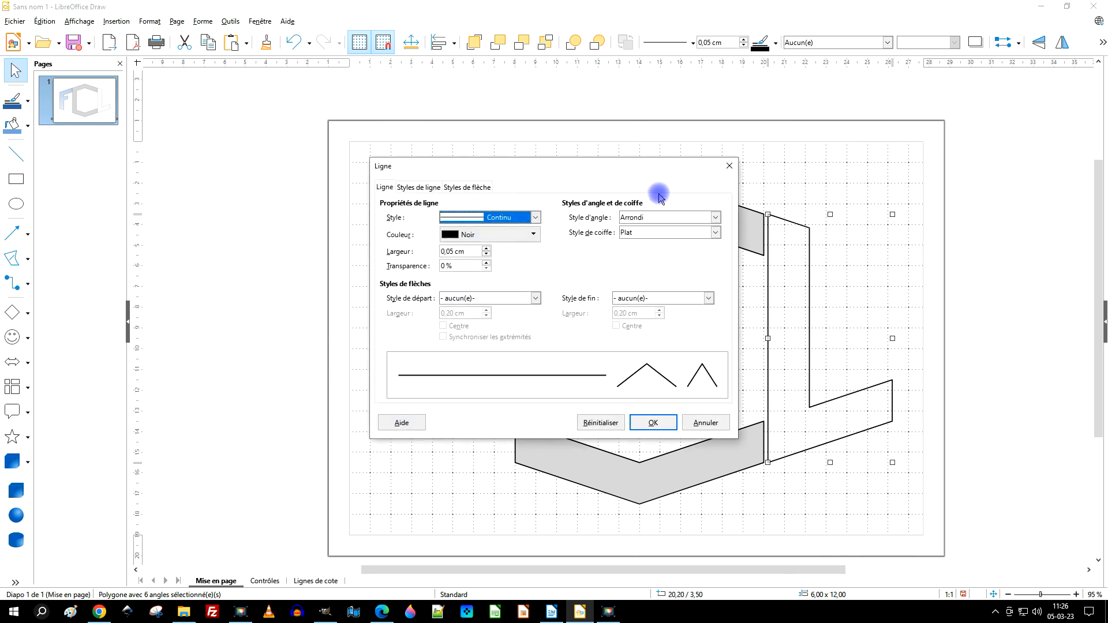
pyautogui.click(470, 232)
pyautogui.click(520, 218)
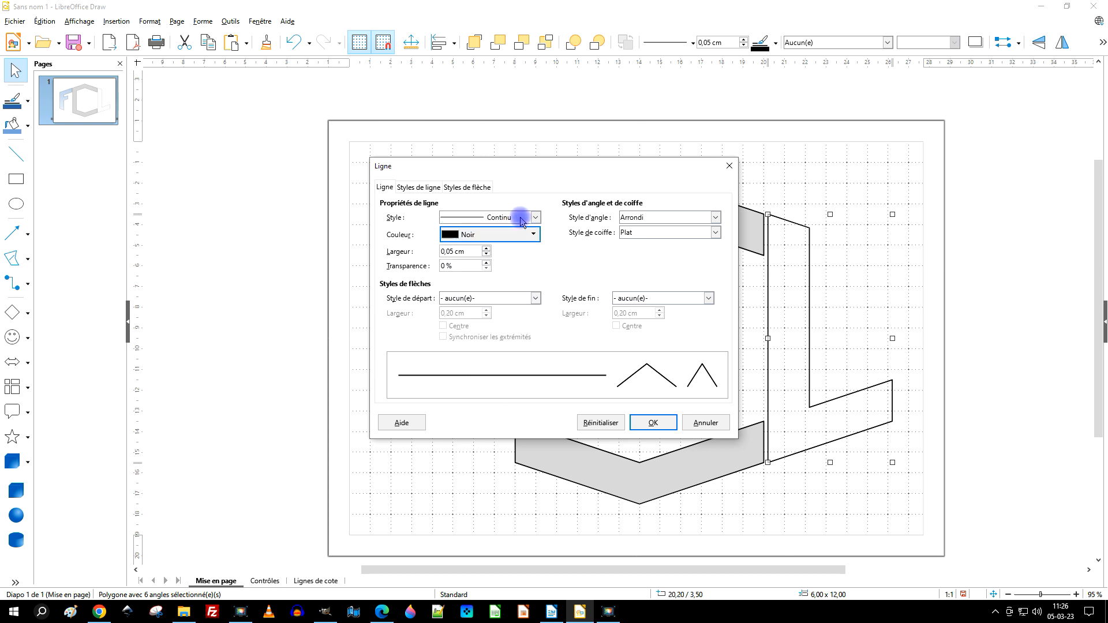
pyautogui.click(519, 217)
pyautogui.click(486, 301)
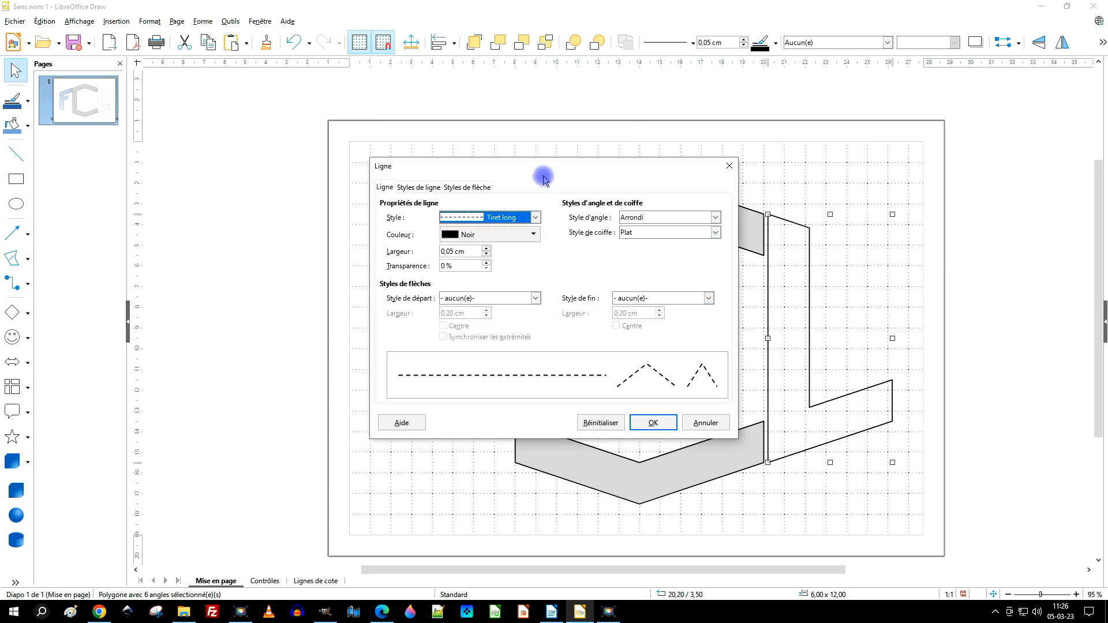
pyautogui.click(649, 422)
pyautogui.click(896, 184)
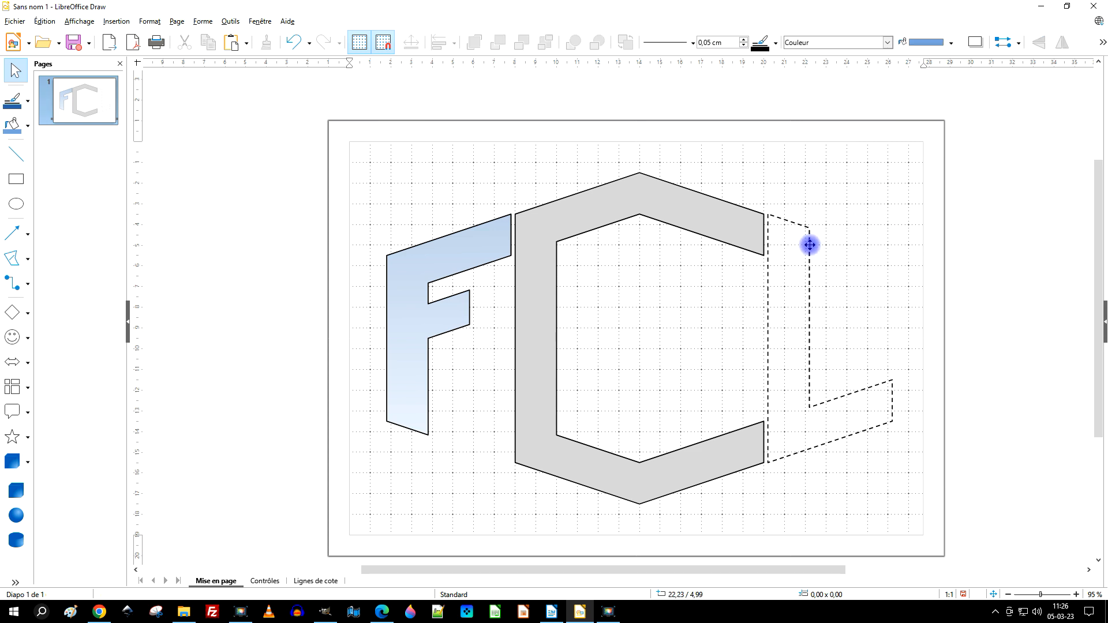
pyautogui.rightClick(810, 245)
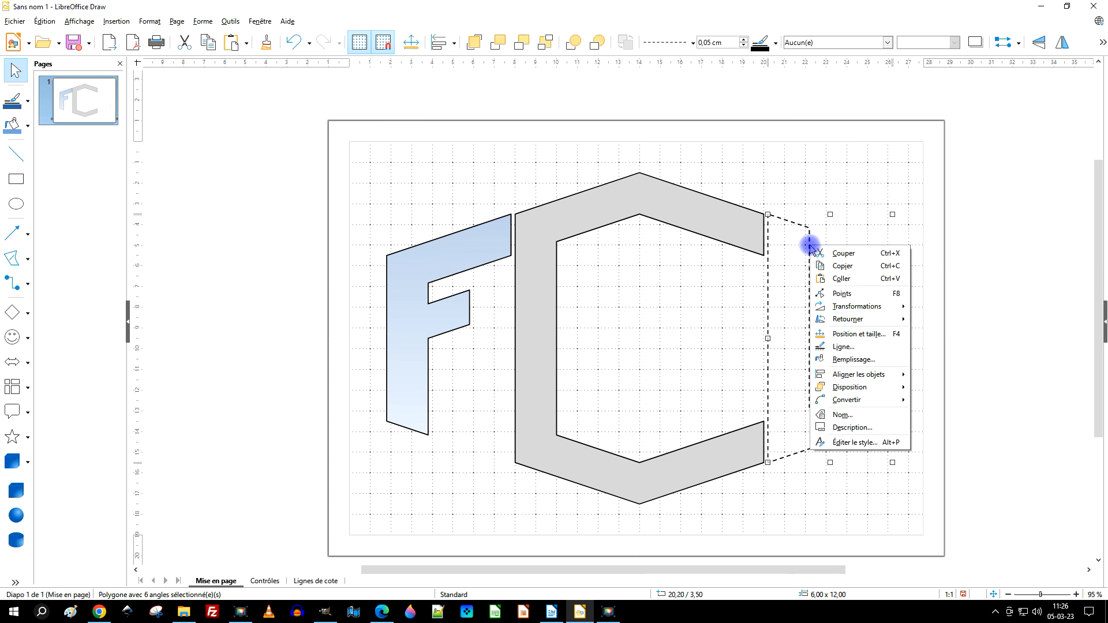
pyautogui.click(846, 346)
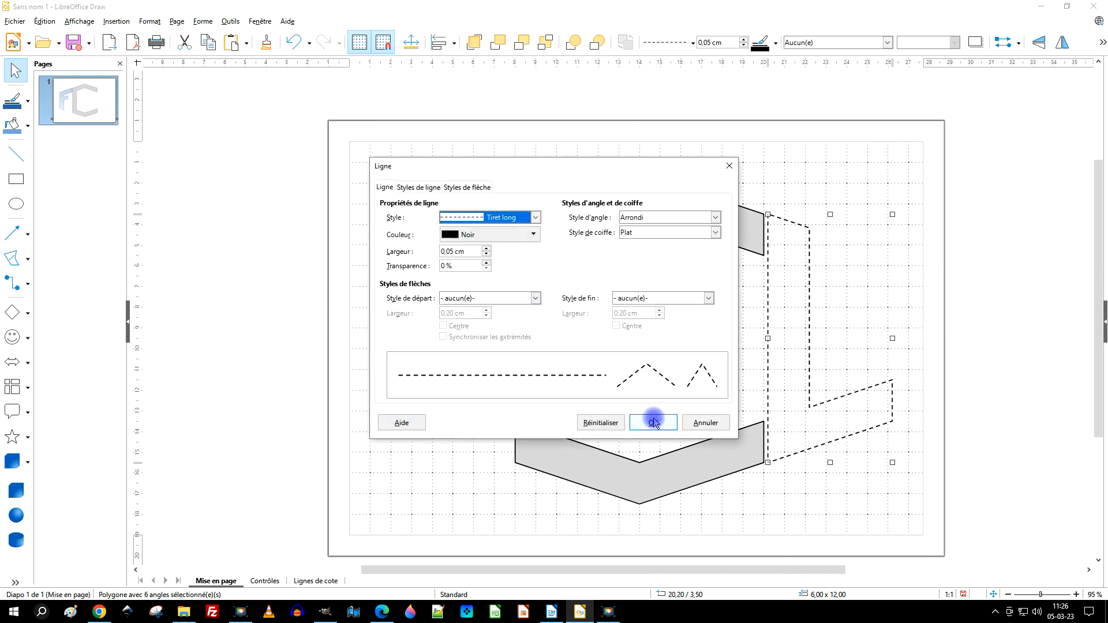
pyautogui.click(527, 217)
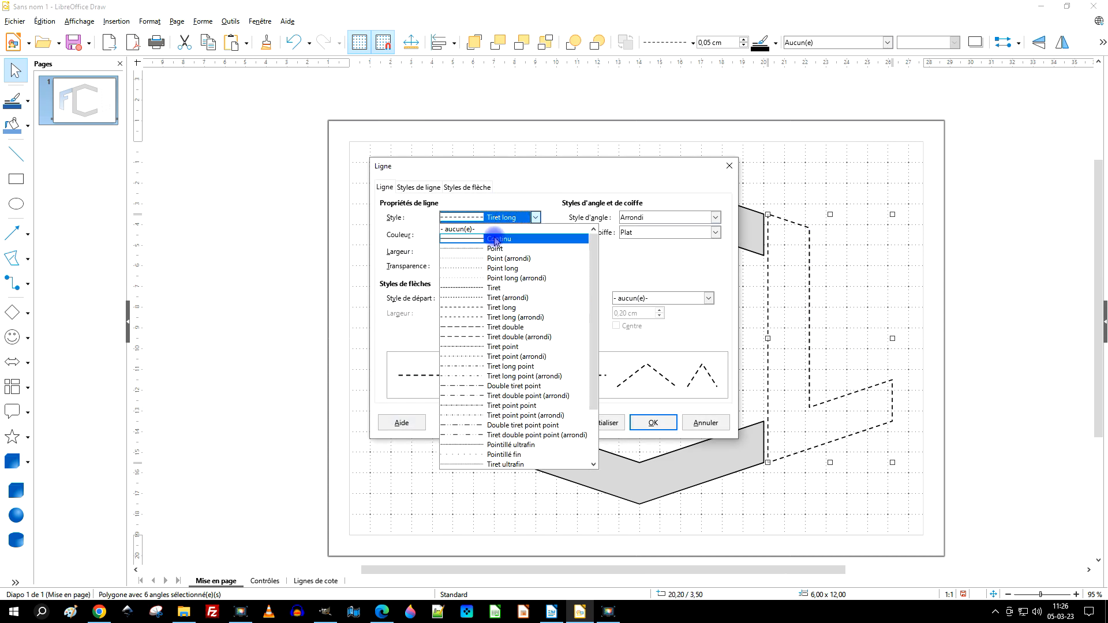
pyautogui.click(482, 231)
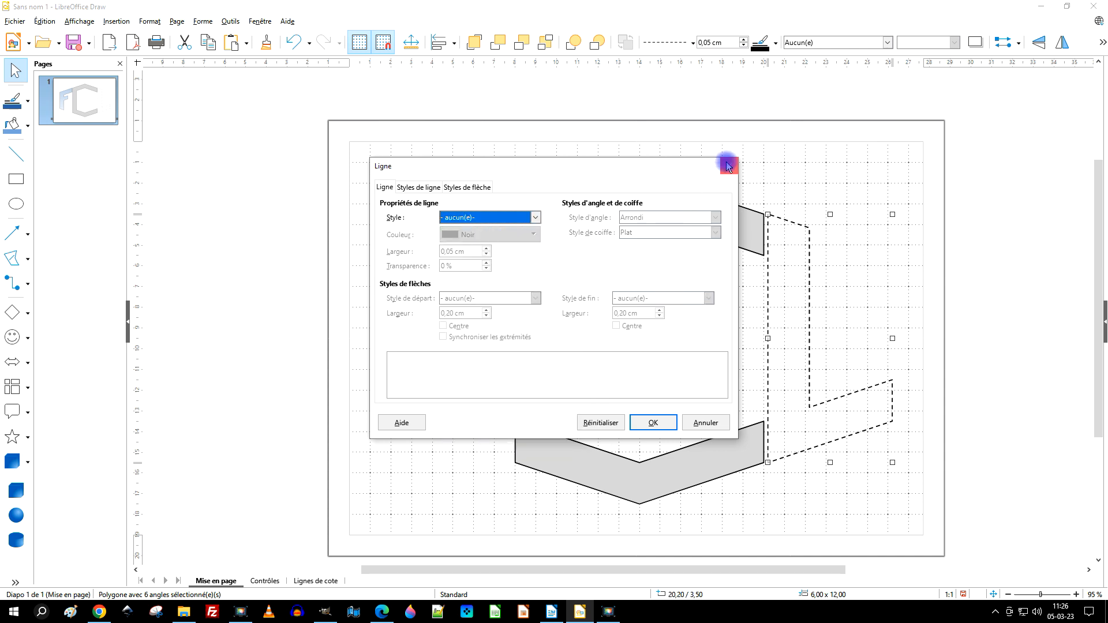
pyautogui.click(705, 423)
pyautogui.click(874, 187)
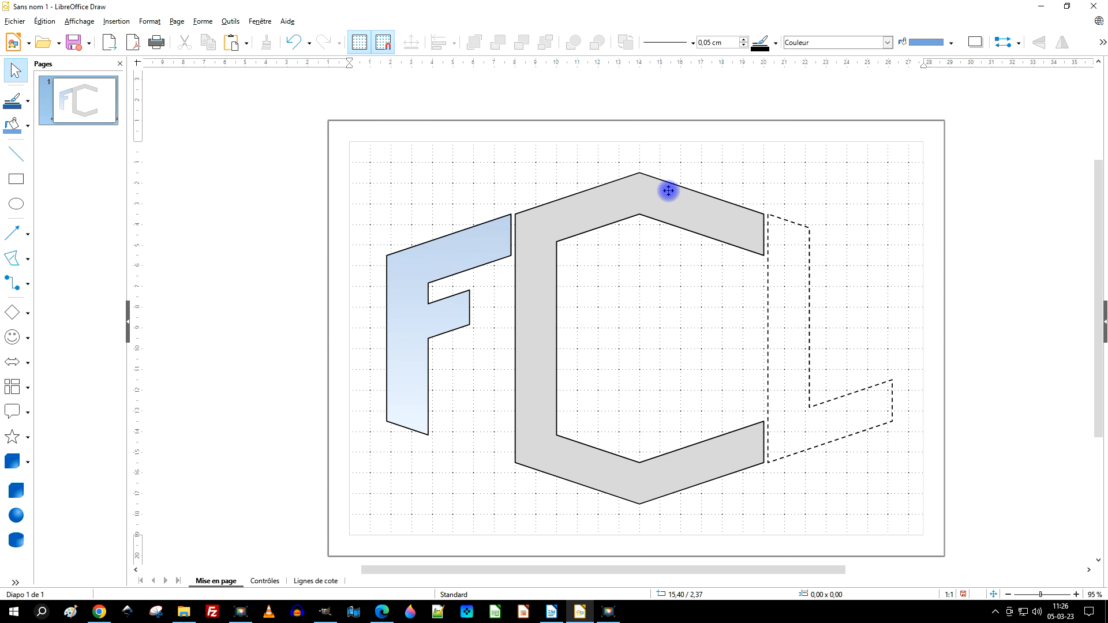
# - Select all three letters and set up an export limited to the selection in SVG - Scalable Vector Graphics format
pyautogui.scroll(-1, 667, 218)
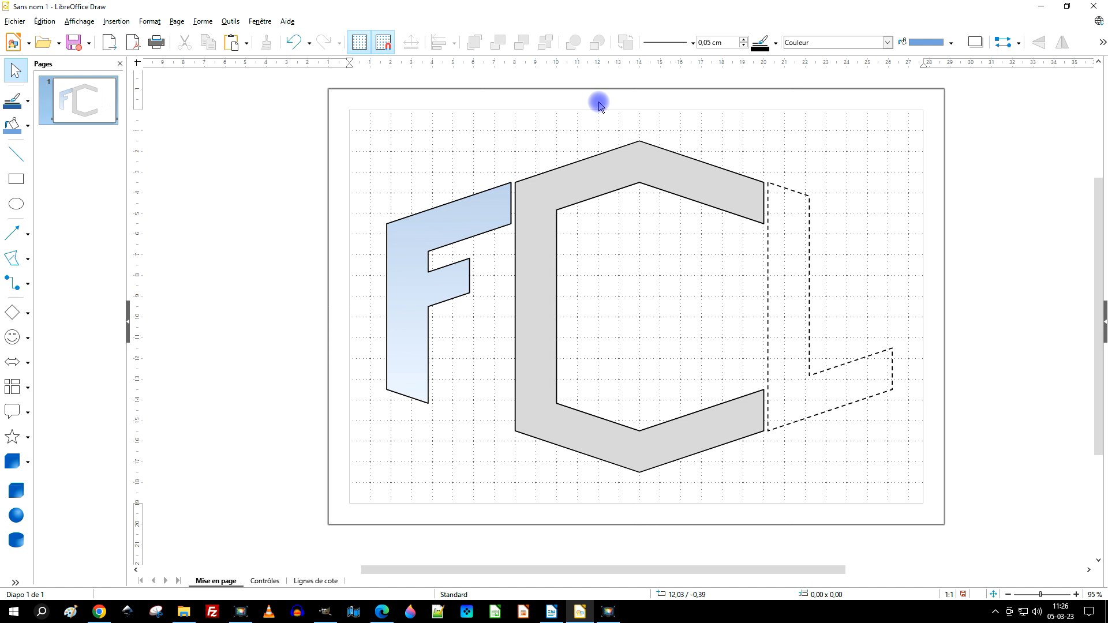
pyautogui.hotkey('ctrl', 'a')
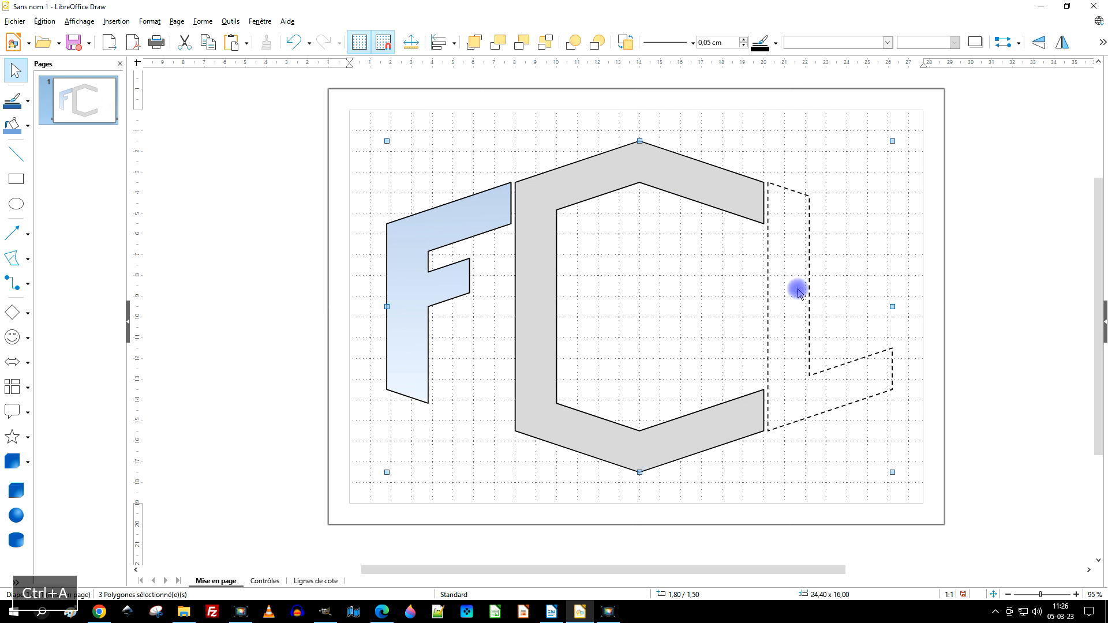
pyautogui.click(16, 22)
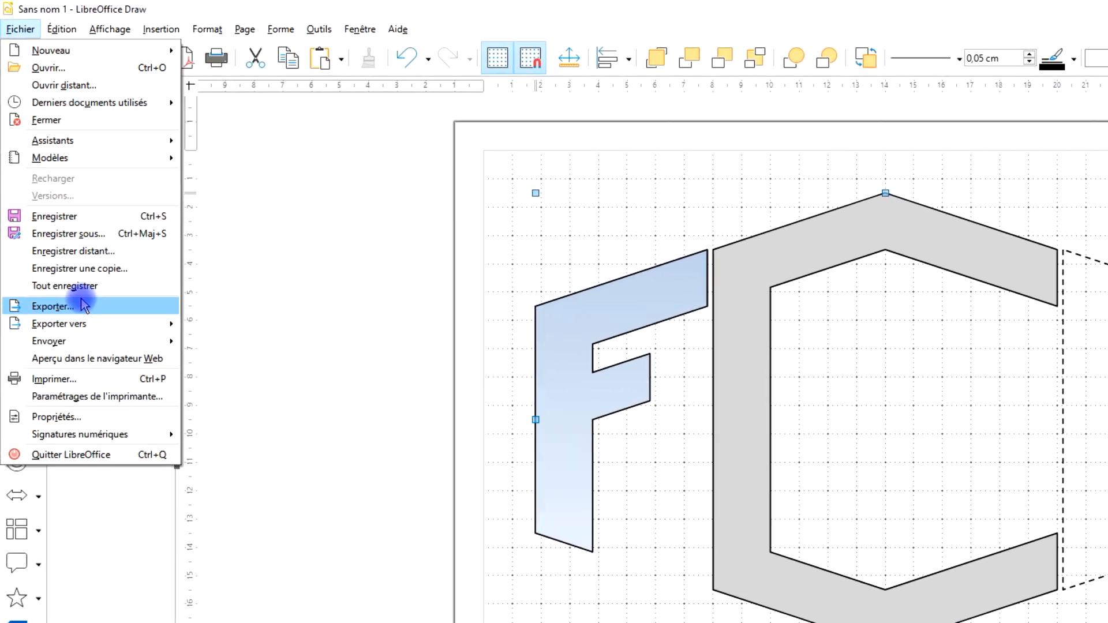
pyautogui.click(83, 305)
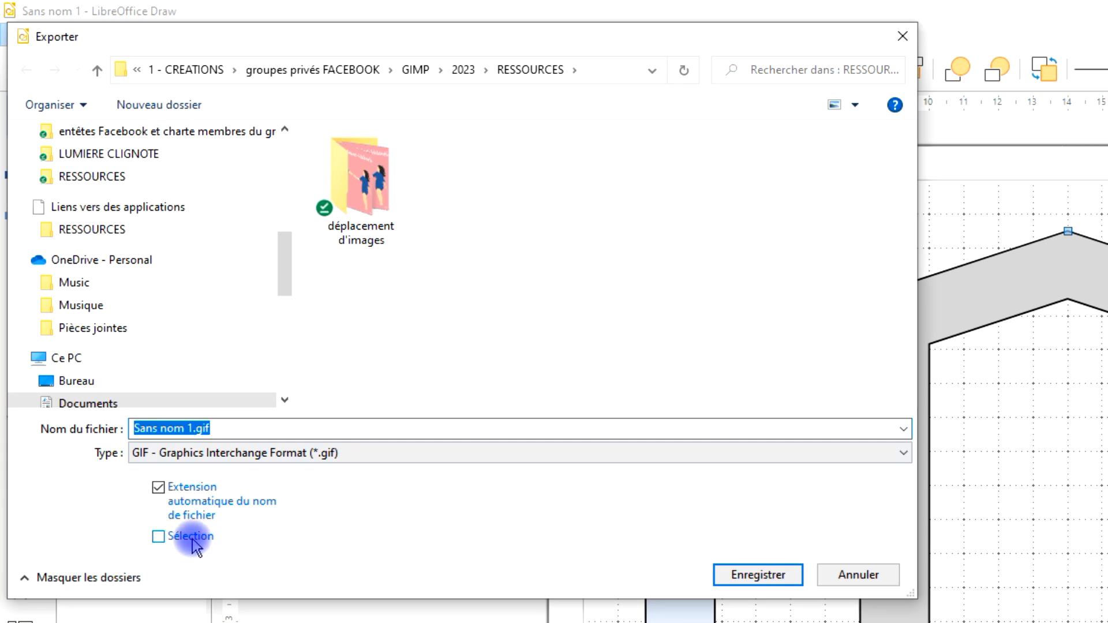
pyautogui.click(190, 537)
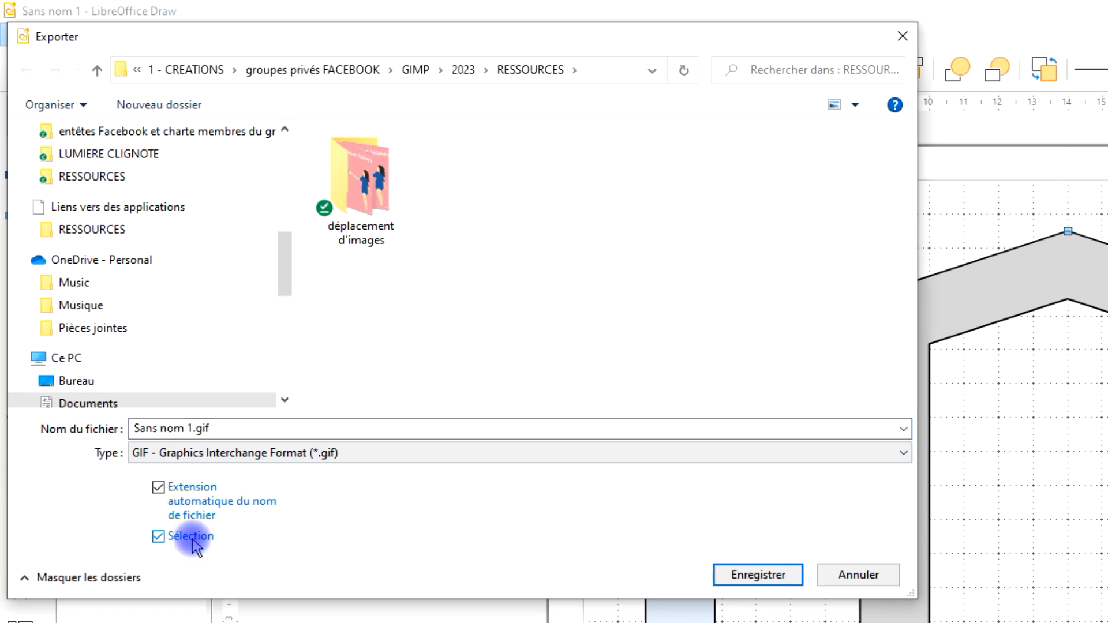
pyautogui.click(233, 453)
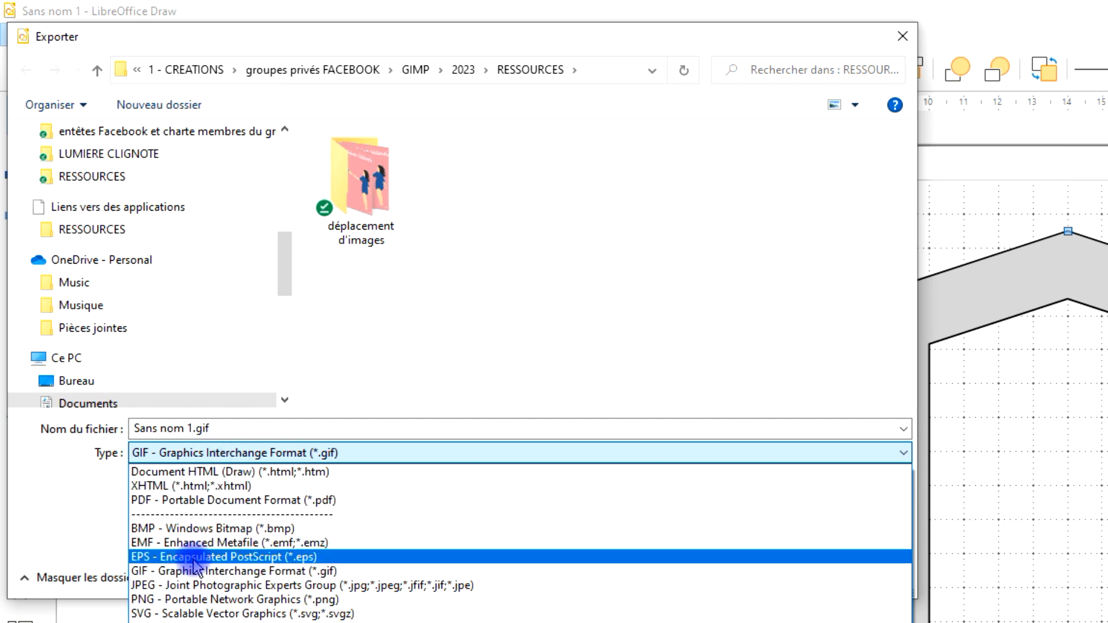
pyautogui.click(171, 615)
# - Name the export file logoFCL.svg, save it in the RESSOURCES folder and deselect the letters
pyautogui.moveTo(253, 436); pyautogui.dragTo(89, 428)
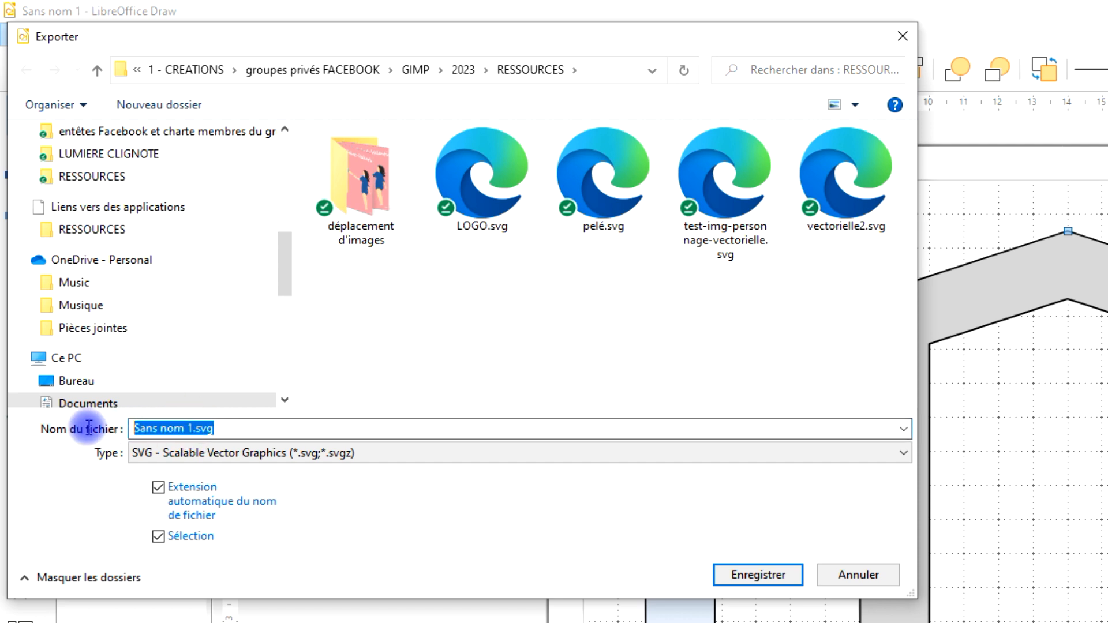
pyautogui.press('Home')
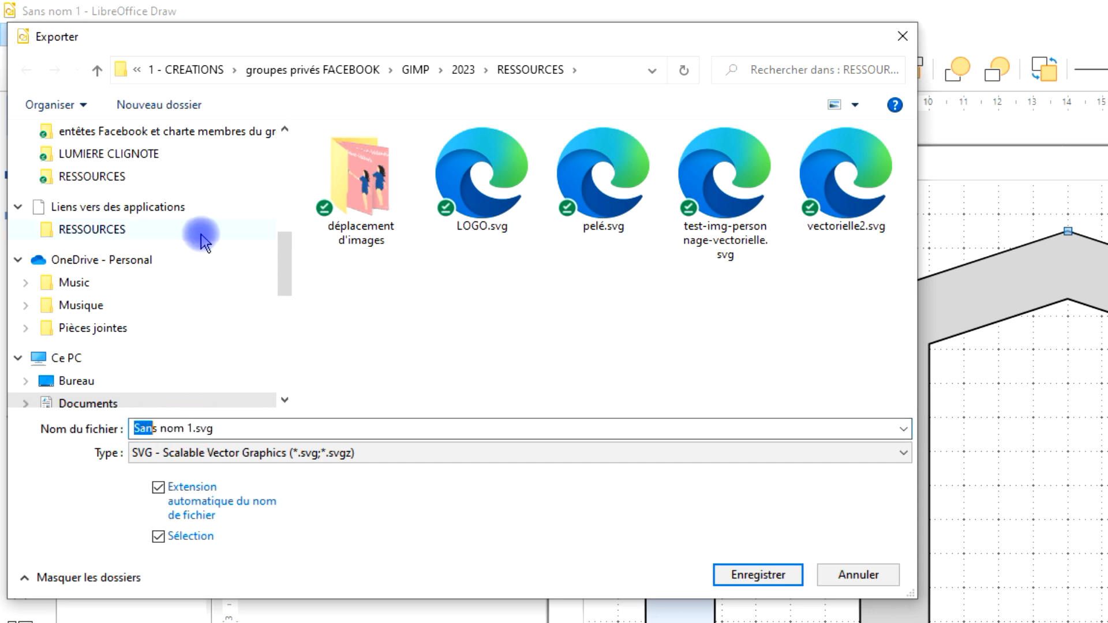
pyautogui.press('BackSpace')
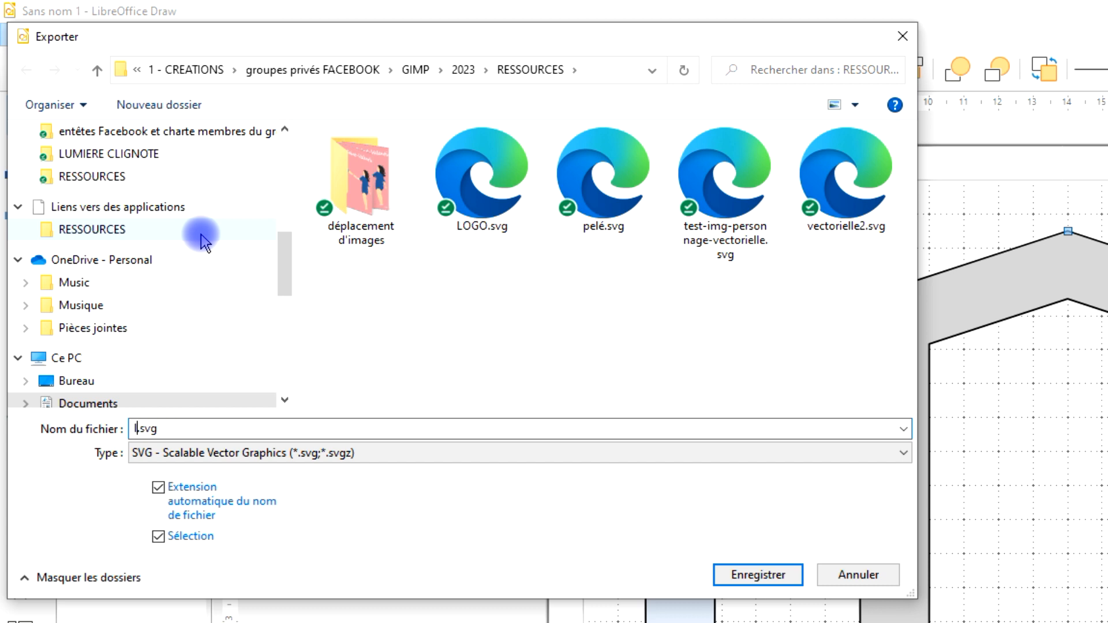
pyautogui.write('logoFCL')
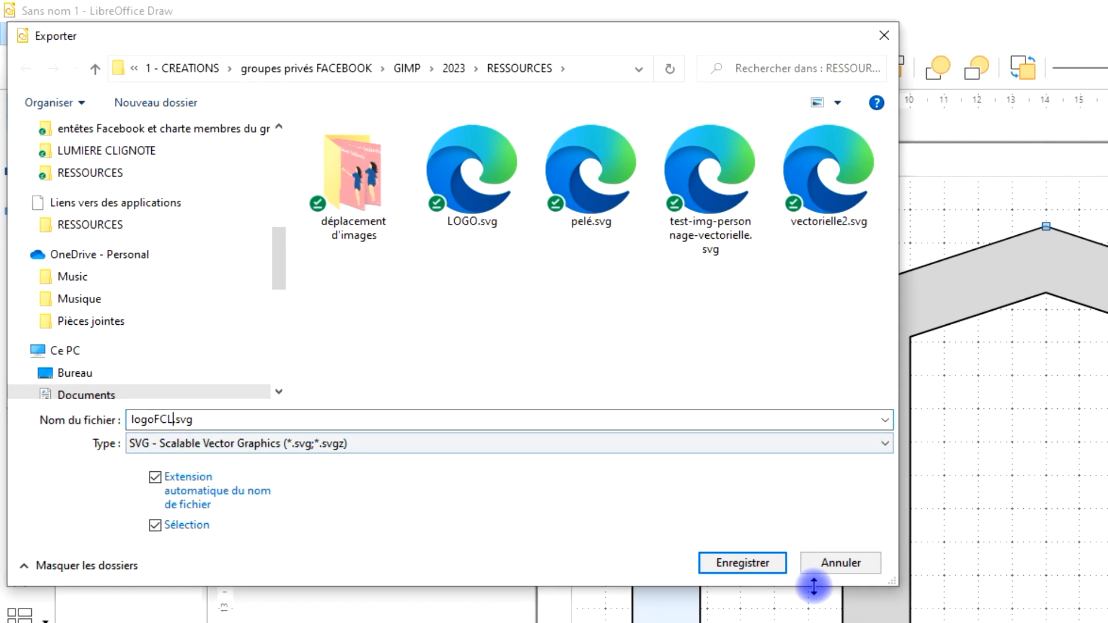
pyautogui.click(743, 563)
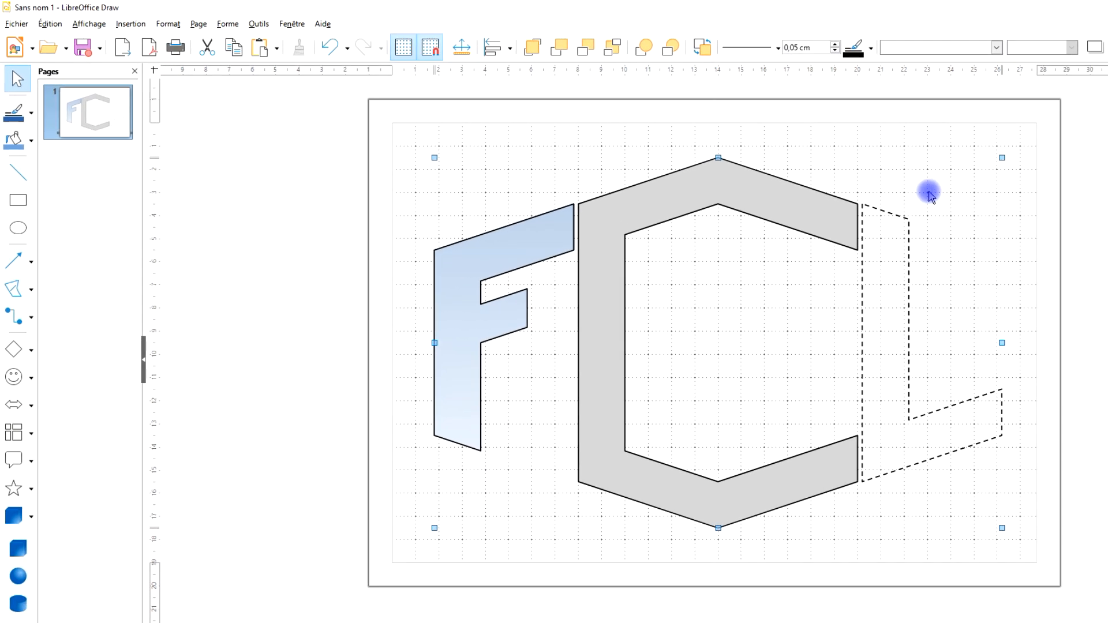
pyautogui.click(1045, 239)
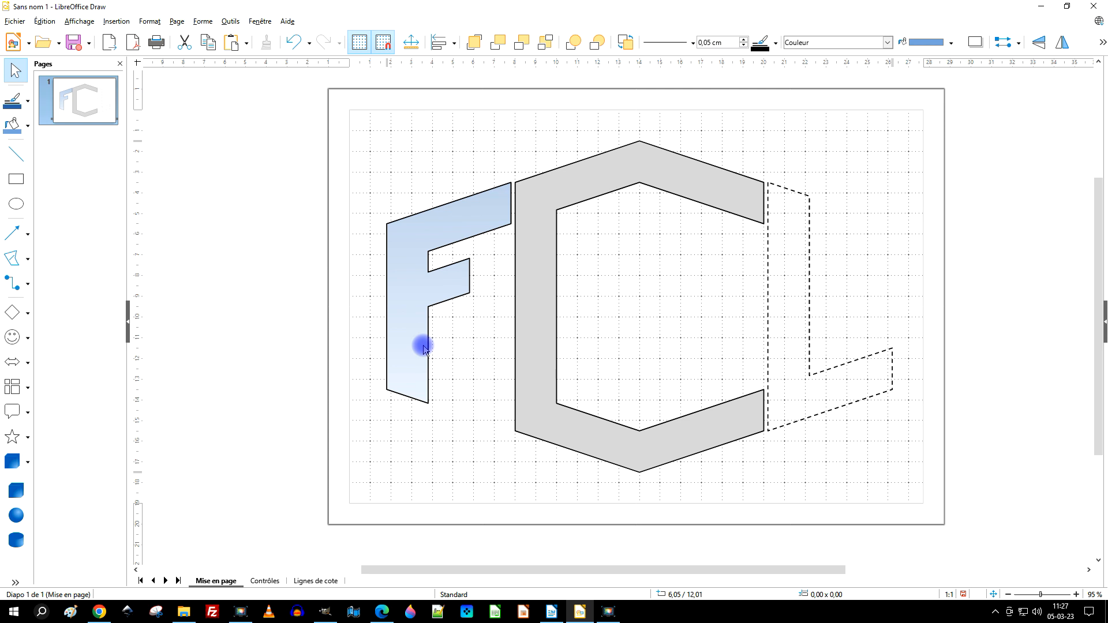
# - Open logoFCL.svg from the RESSOURCES folder in the browser to check its rendering, then return to the LibreOffice Draw drawing
pyautogui.click(184, 612)
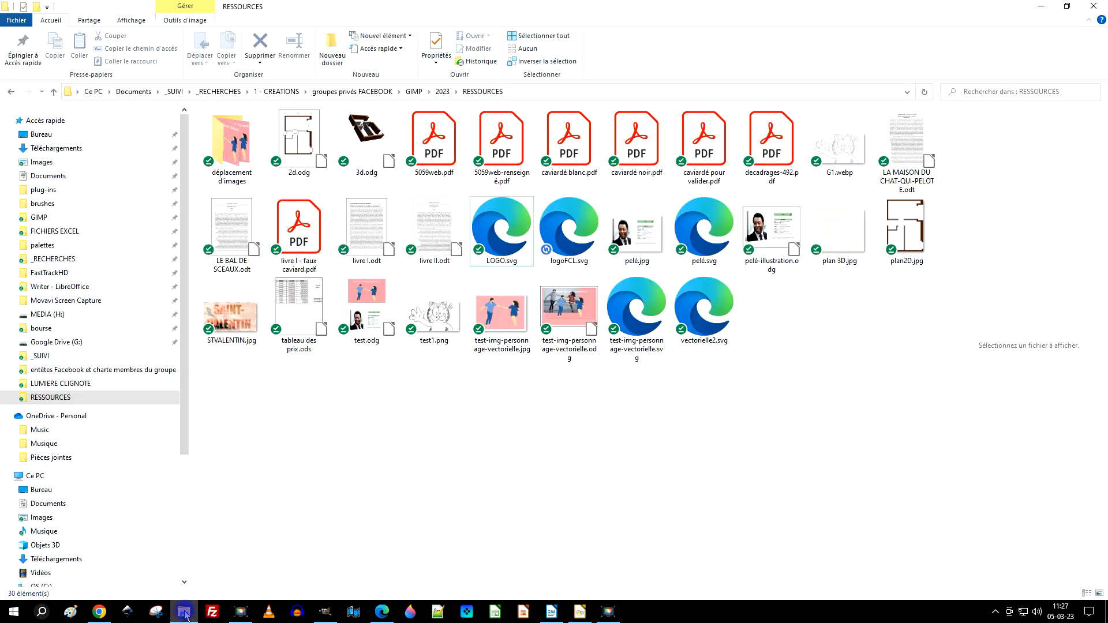
pyautogui.click(573, 229)
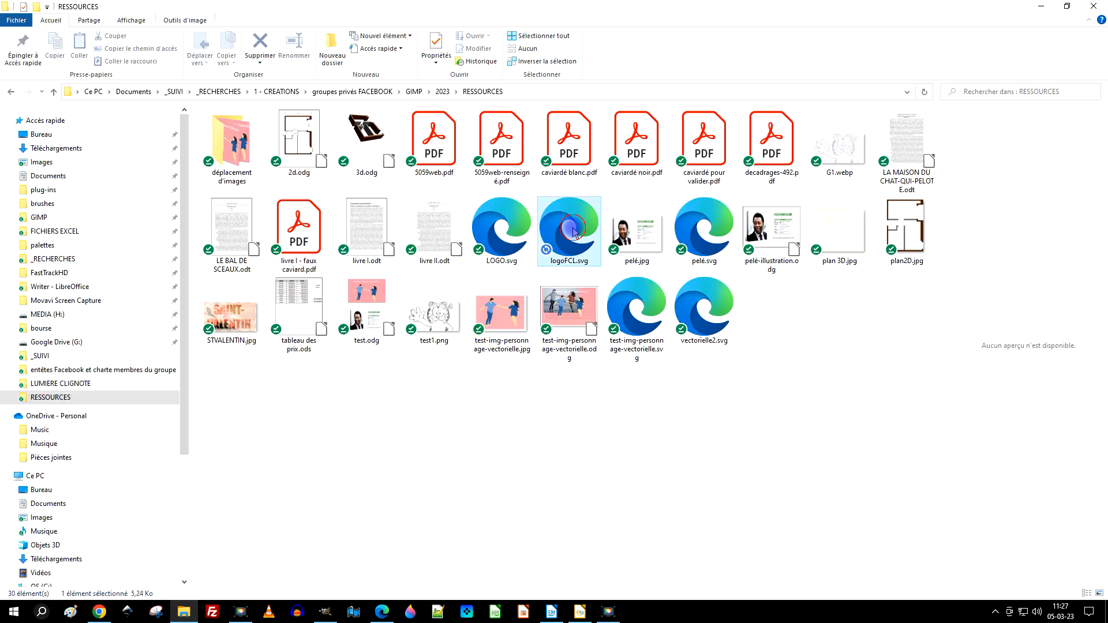
pyautogui.click(571, 219)
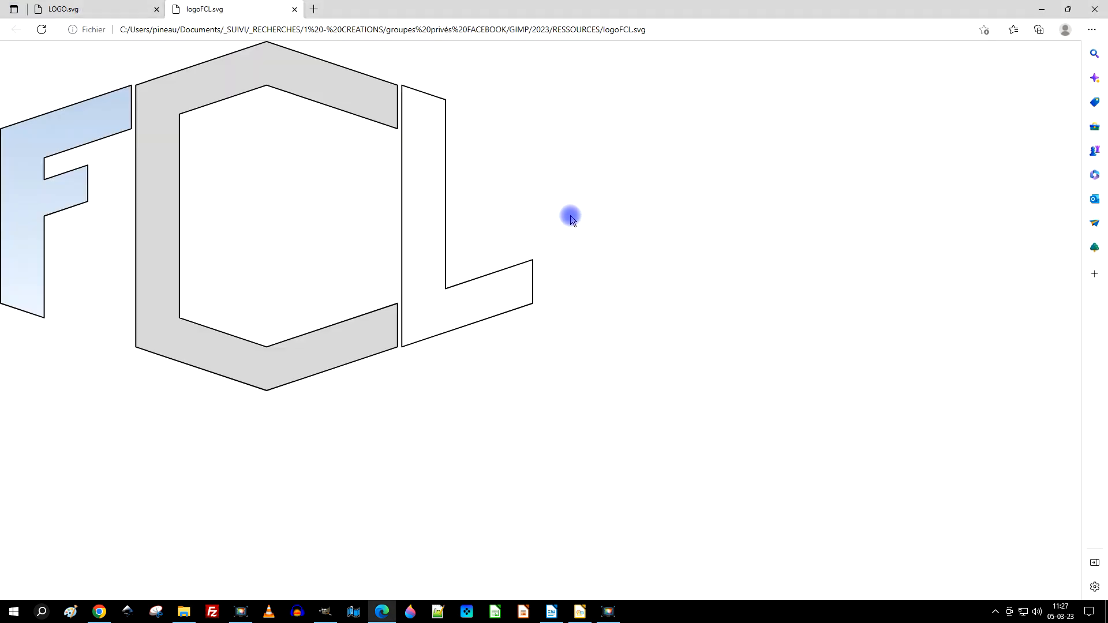
pyautogui.click(1042, 10)
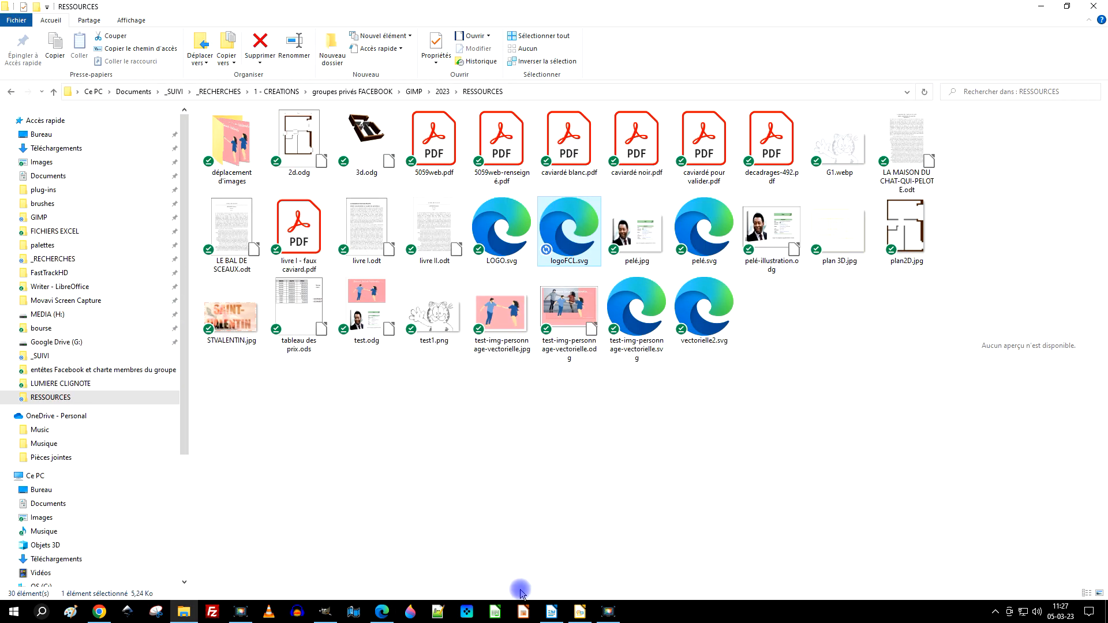
pyautogui.click(579, 612)
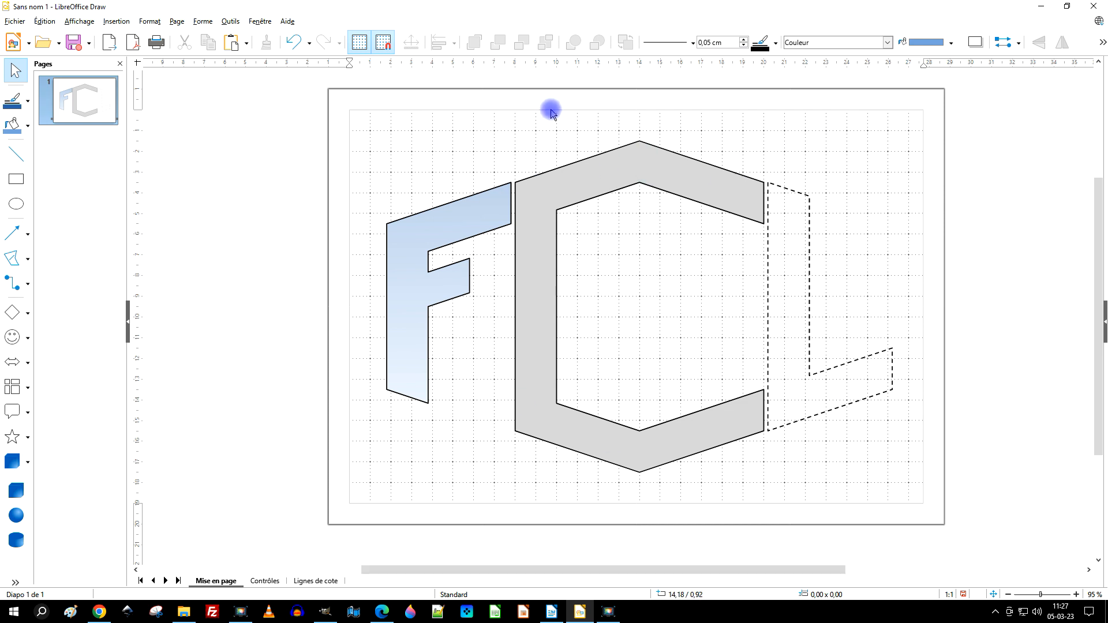
# - Add a second page to the document and insert the image test-img-personnage-vectorielle.jpg on it
pyautogui.rightClick(86, 103)
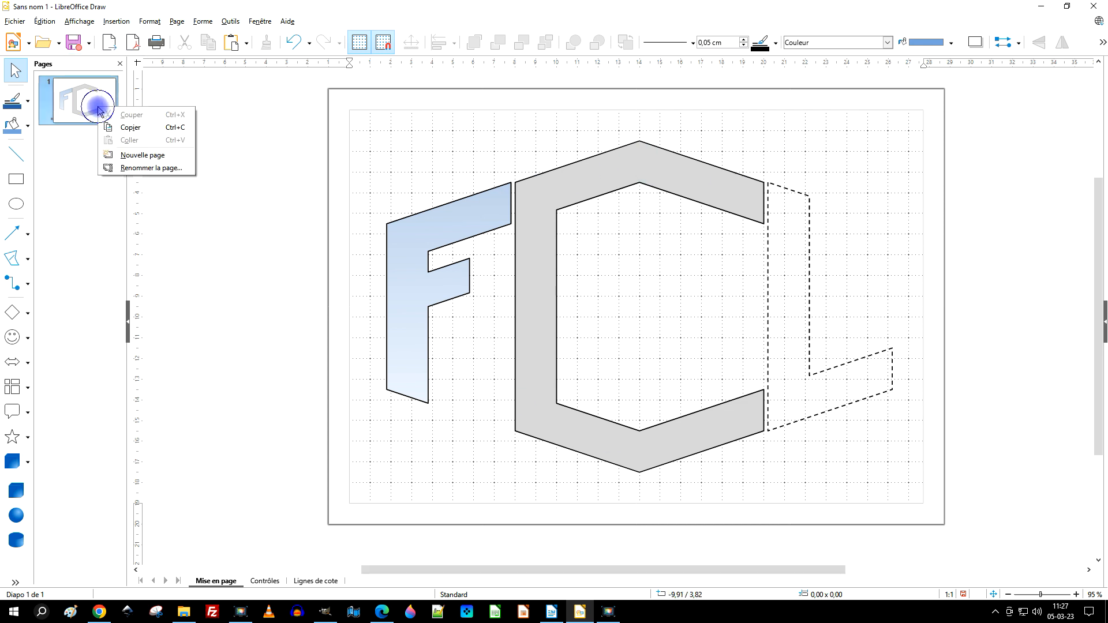
pyautogui.click(153, 152)
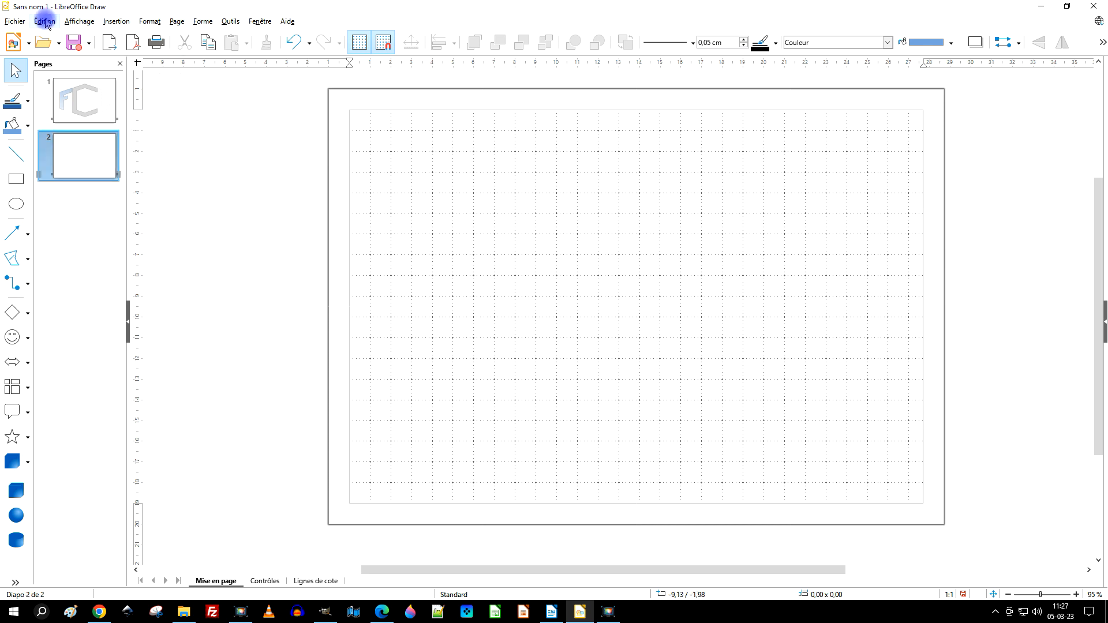
pyautogui.click(118, 21)
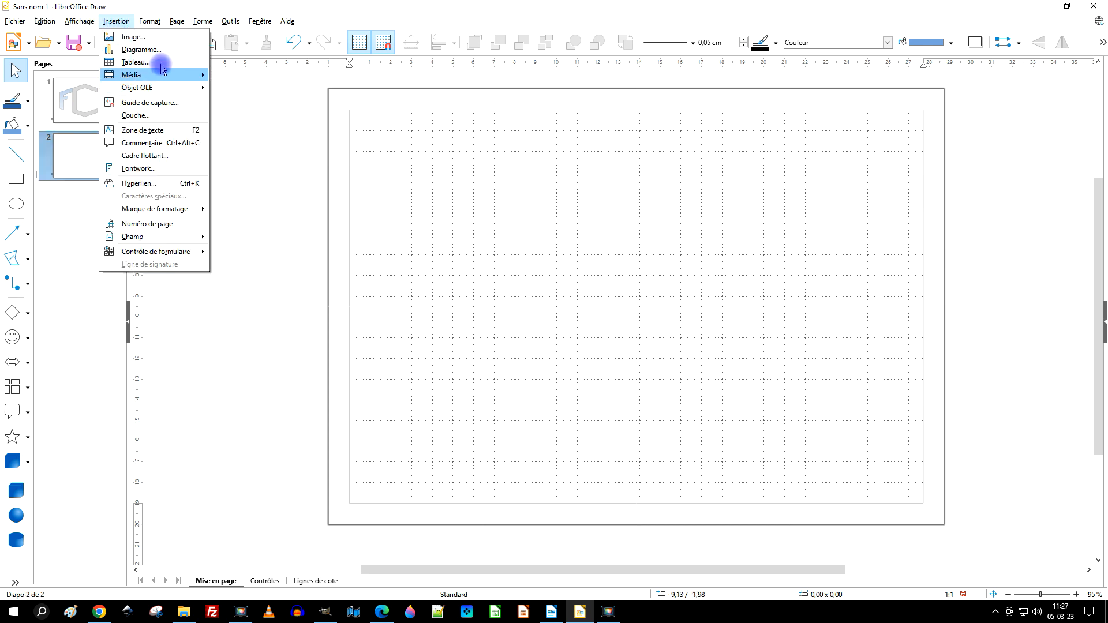
pyautogui.click(157, 35)
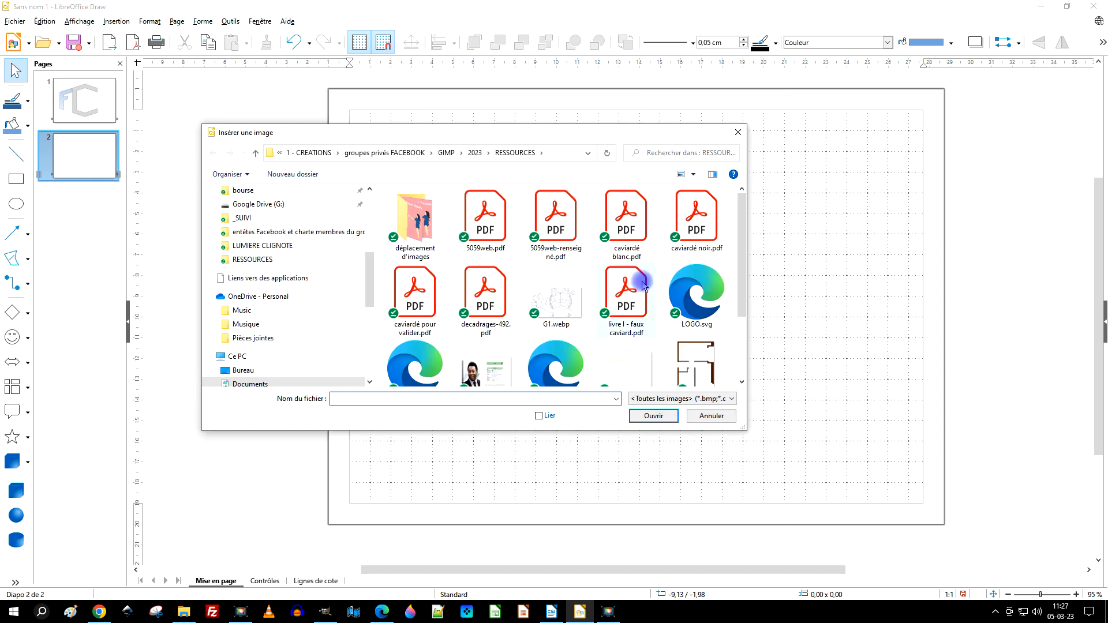
pyautogui.scroll(-3, 644, 282)
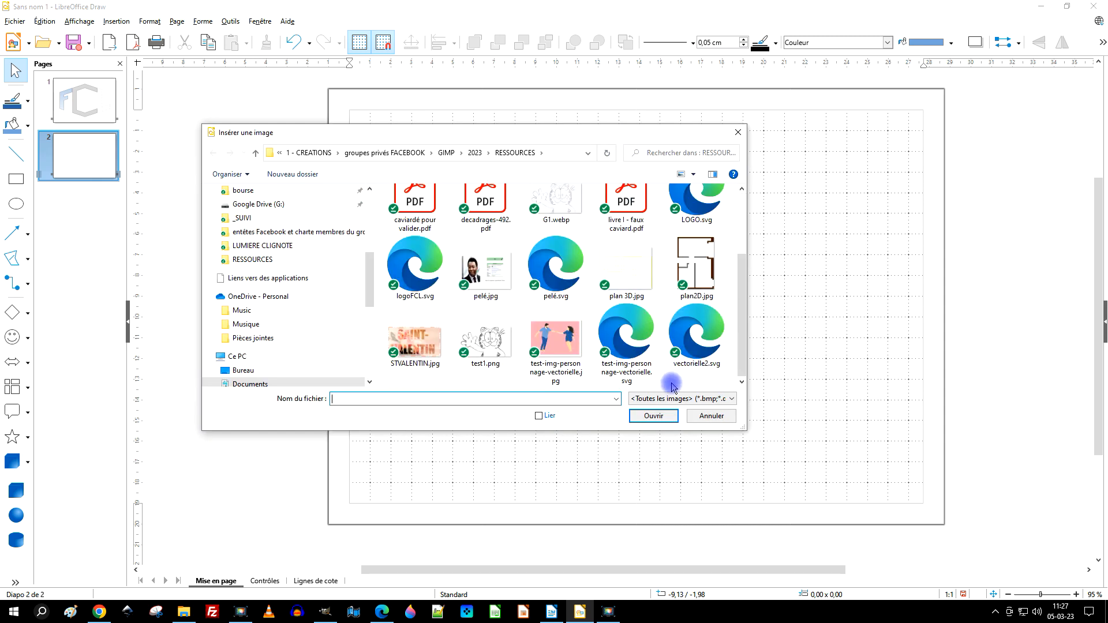
pyautogui.doubleClick(563, 345)
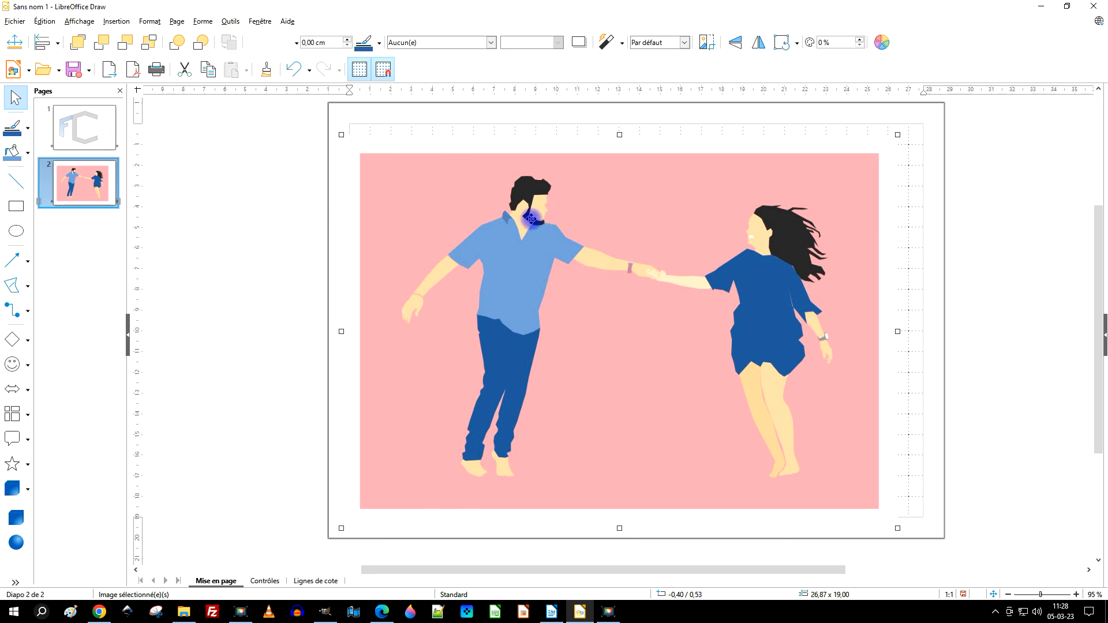
# - Examine the contour sharpness of the JPG image at high magnification around the man's beard, shirt and trousers
pyautogui.scroll(5, 531, 224)
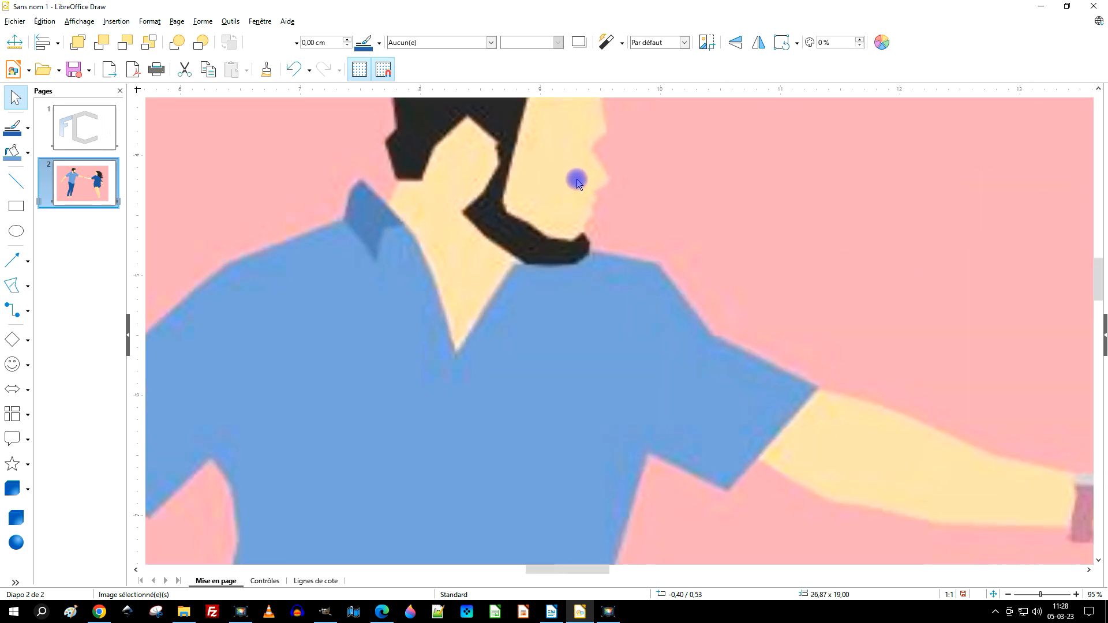
pyautogui.scroll(2, 577, 179)
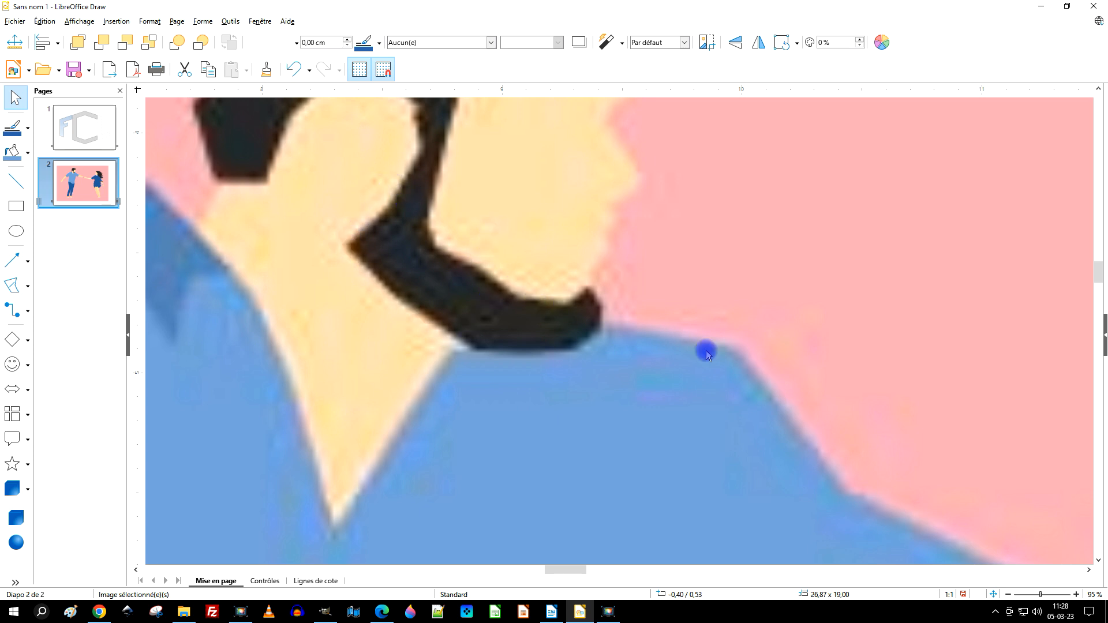
pyautogui.scroll(-10, 708, 353)
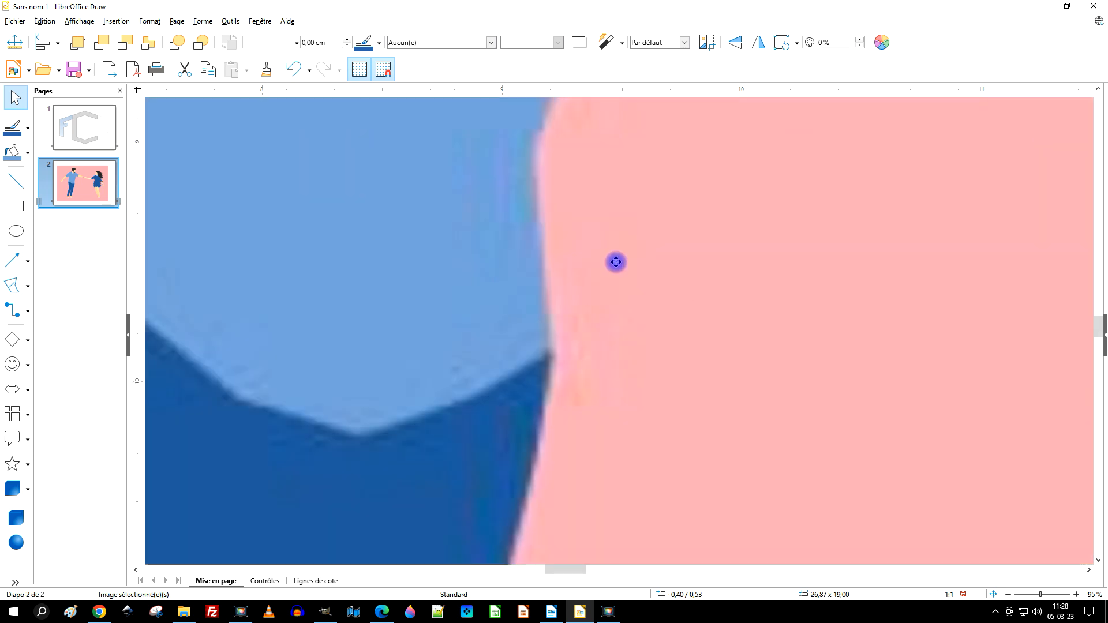
pyautogui.scroll(-2, 588, 302)
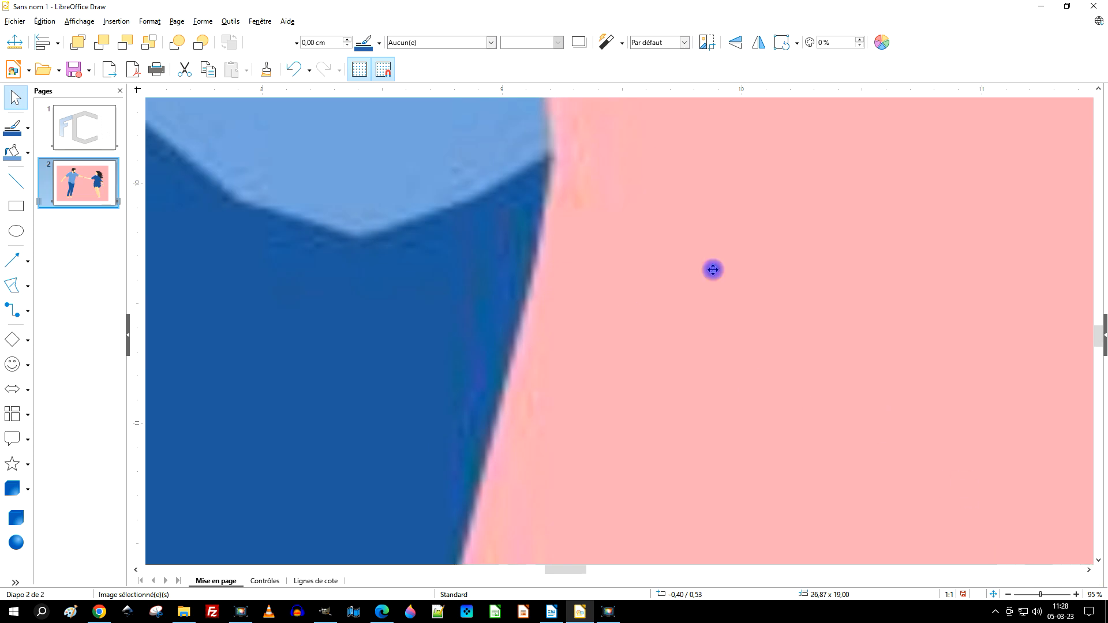
pyautogui.scroll(3, 563, 234)
pyautogui.scroll(-4, 518, 240)
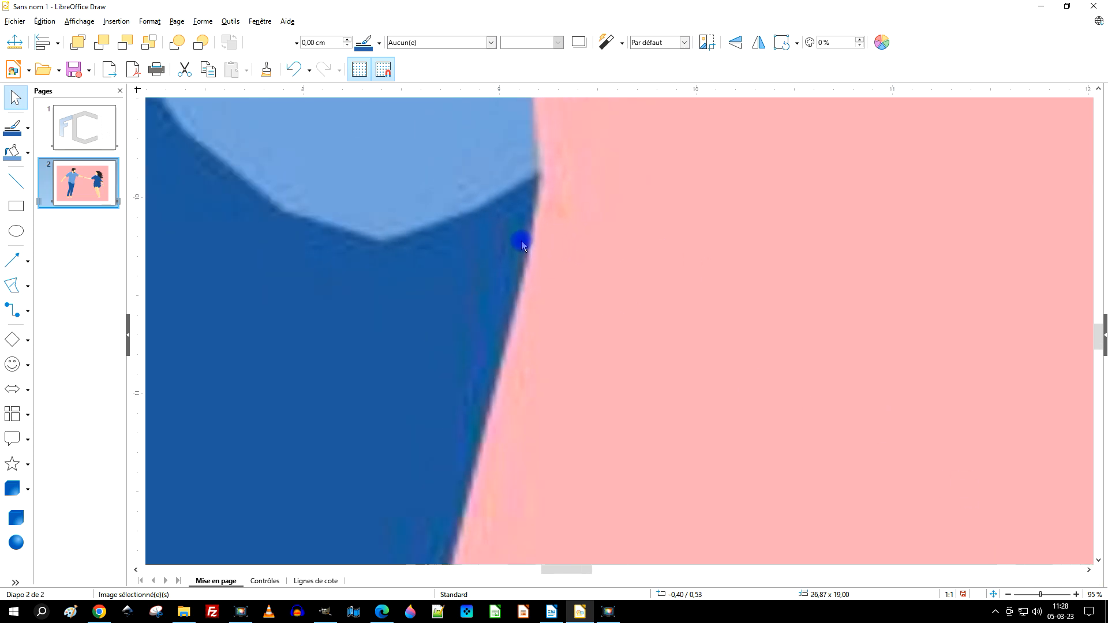
pyautogui.scroll(-3, 490, 248)
pyautogui.scroll(1, 328, 220)
pyautogui.scroll(-4, 360, 205)
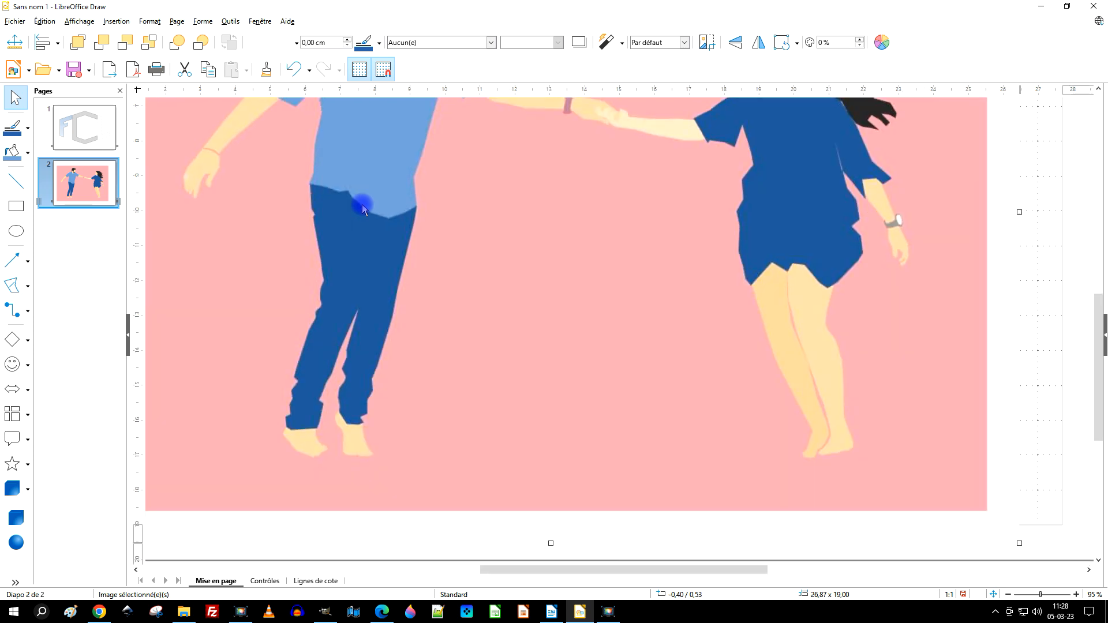
pyautogui.scroll(-1, 362, 205)
# - Replace the JPG image on page 2 with the vector image test-img-personnage-vectorielle.svg and inspect its shirt collar edges up close
pyautogui.click(417, 169)
pyautogui.press('Delete')
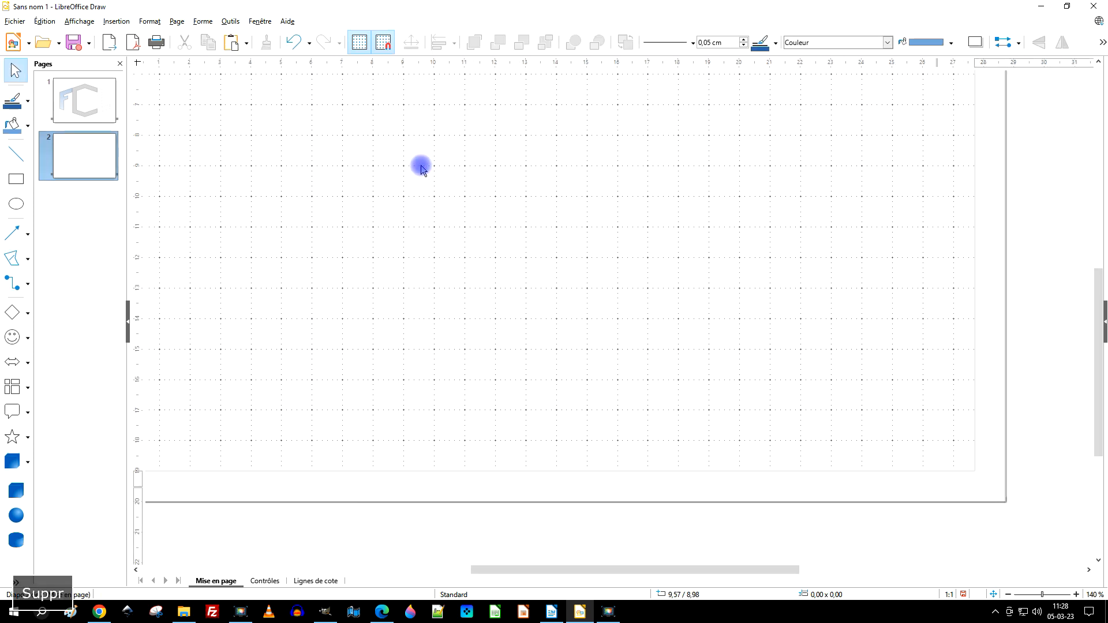
pyautogui.click(113, 22)
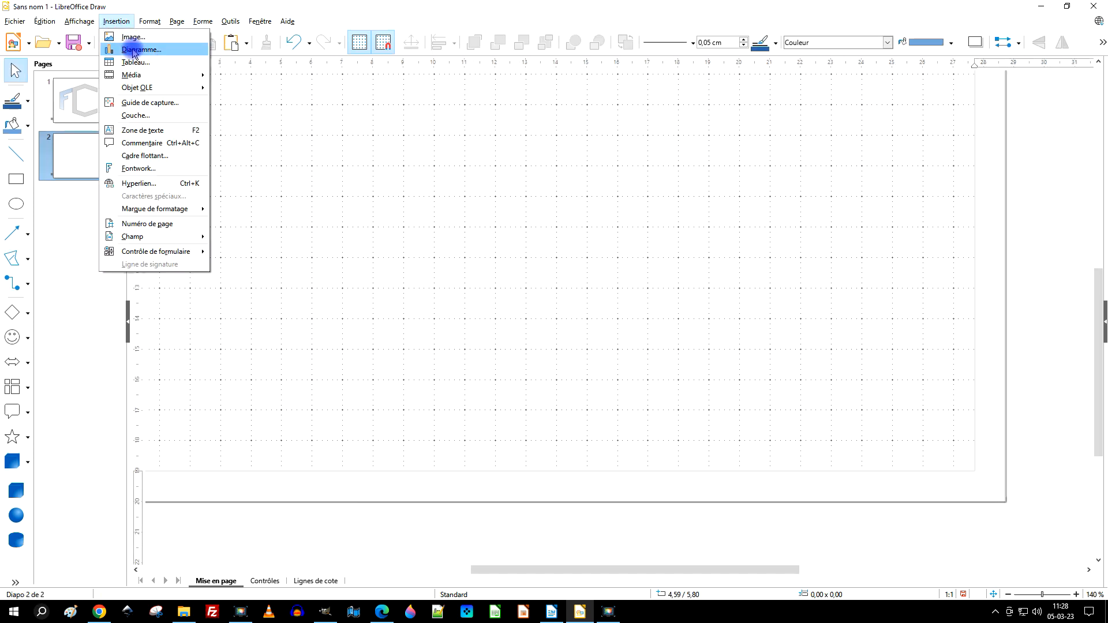
pyautogui.click(134, 36)
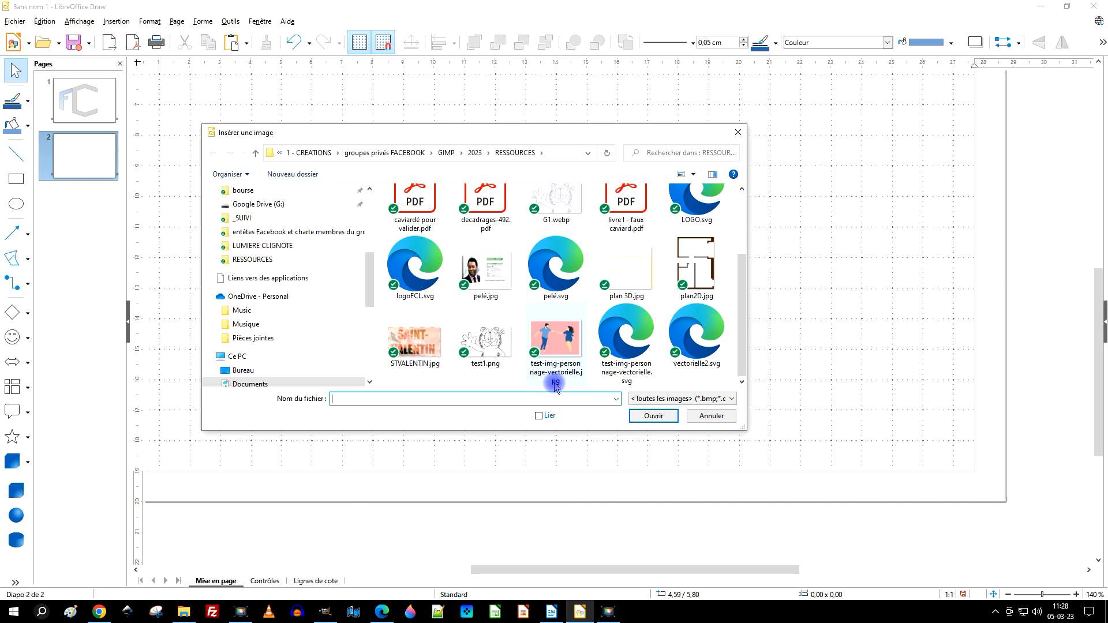
pyautogui.doubleClick(630, 344)
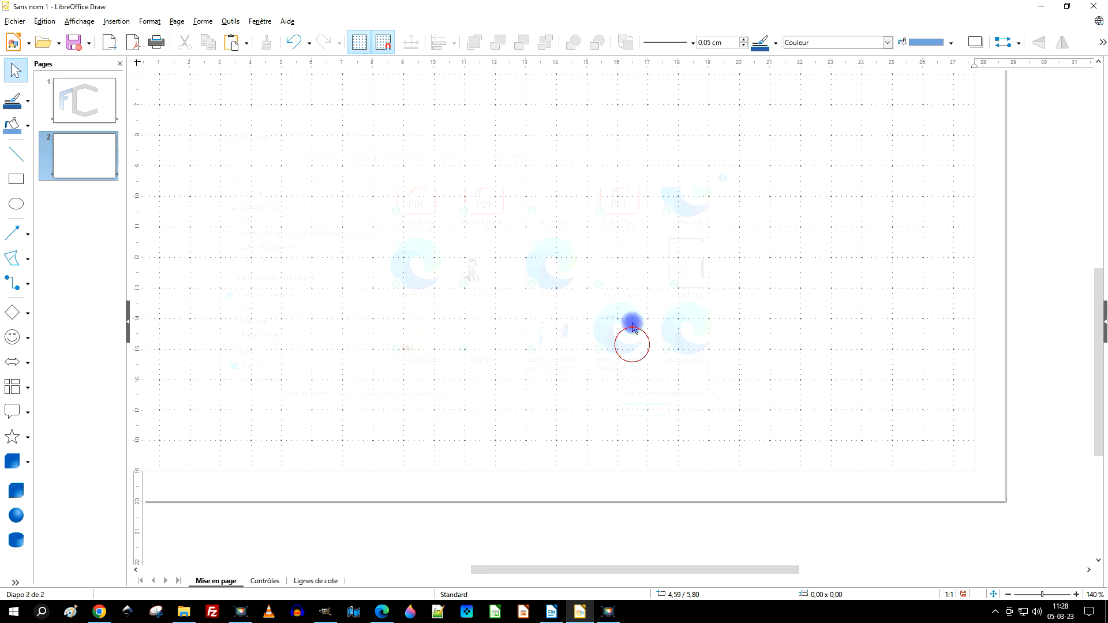
pyautogui.keyDown('ctrl'); pyautogui.scroll(12, 544, 218); pyautogui.keyUp('ctrl')
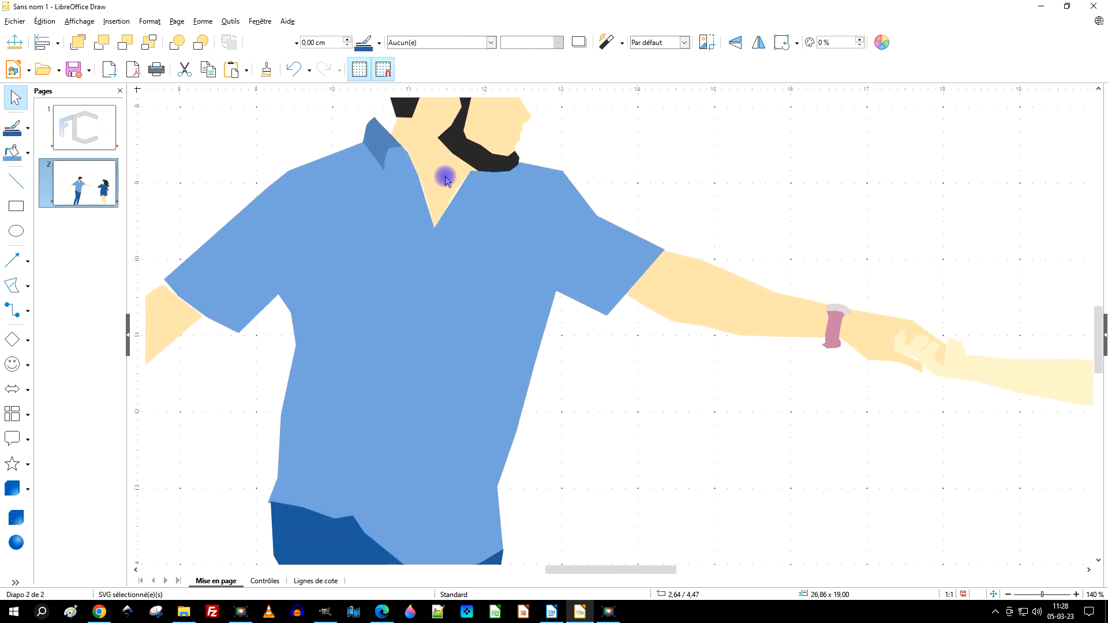
pyautogui.keyDown('ctrl'); pyautogui.scroll(4, 558, 176); pyautogui.keyUp('ctrl')
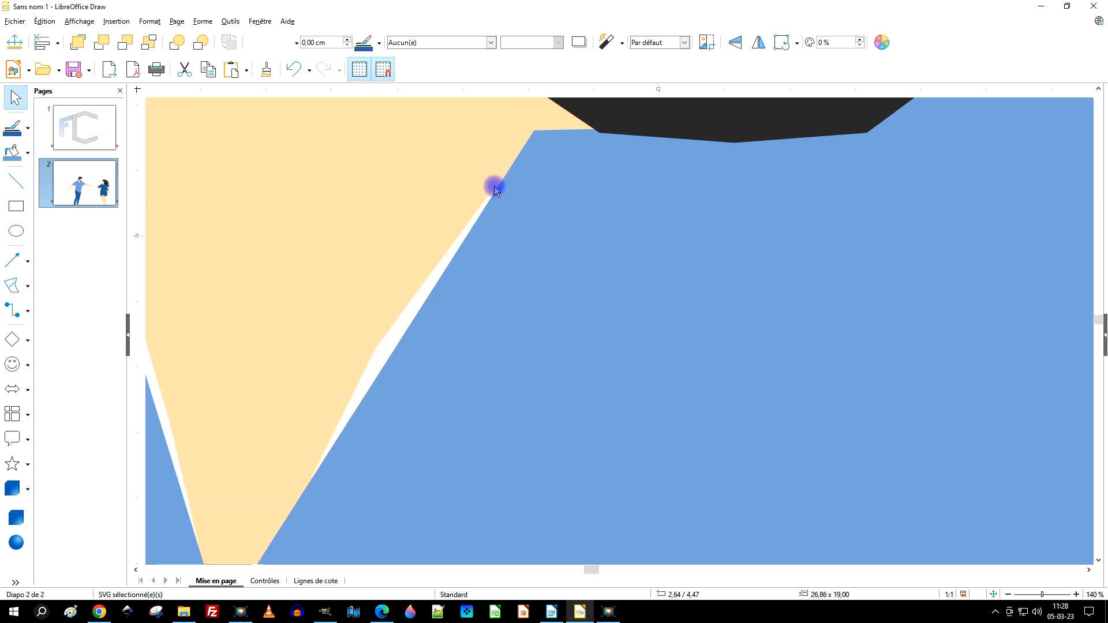
# - Delete the vector image of the couple and remove the second page from the document
pyautogui.keyDown('ctrl'); pyautogui.scroll(-18, 500, 202); pyautogui.keyUp('ctrl')
pyautogui.keyDown('ctrl'); pyautogui.scroll(-6, 638, 186); pyautogui.keyUp('ctrl')
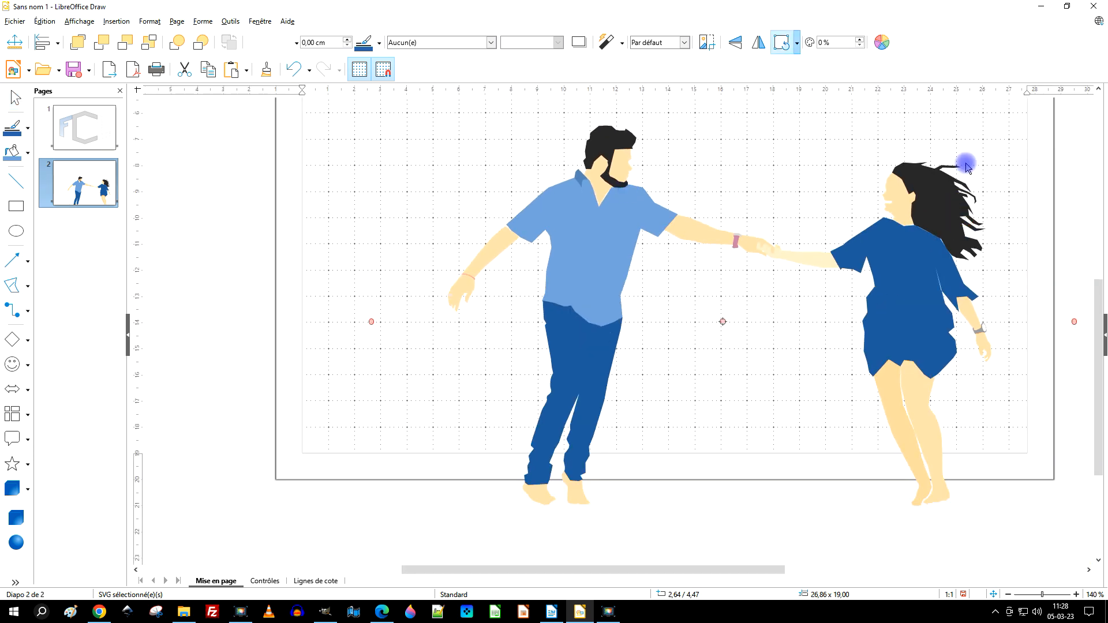
pyautogui.press('Delete')
pyautogui.rightClick(92, 155)
pyautogui.click(135, 217)
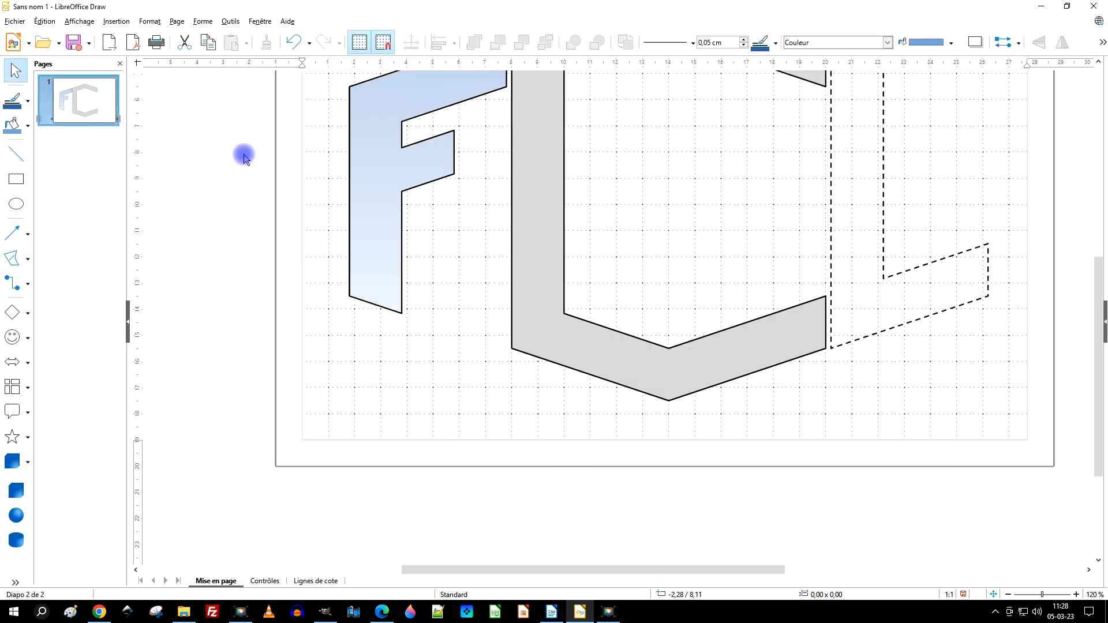
# - Give the dashed letter L a solid green (Vert, hex 00a933) fill
pyautogui.scroll(3, 637, 193)
pyautogui.click(927, 171)
pyautogui.click(869, 170)
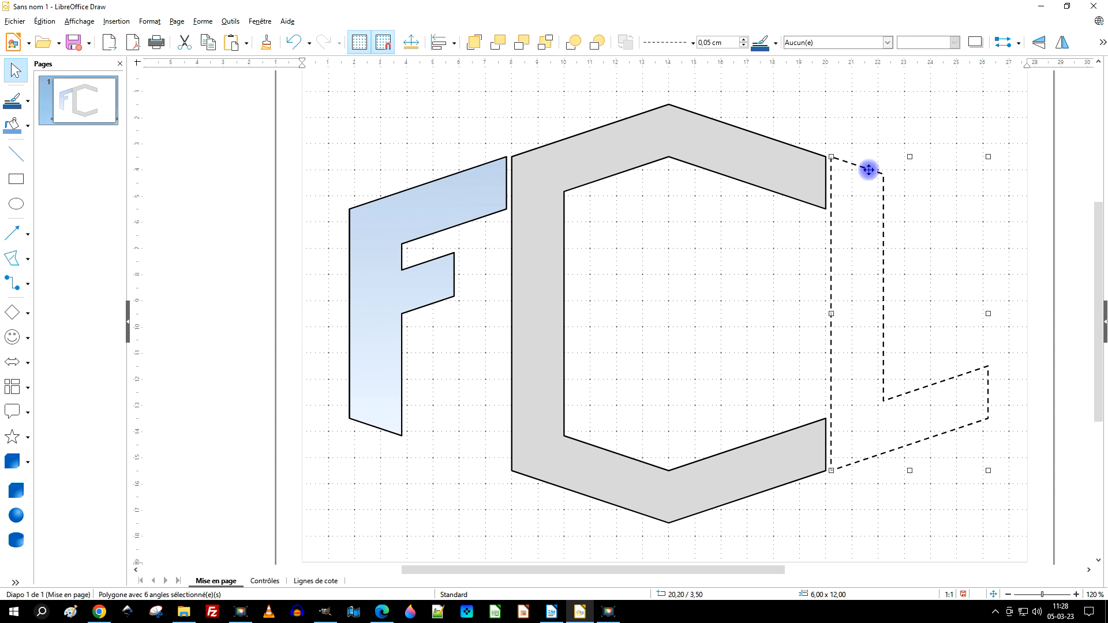
pyautogui.rightClick(865, 169)
pyautogui.click(948, 282)
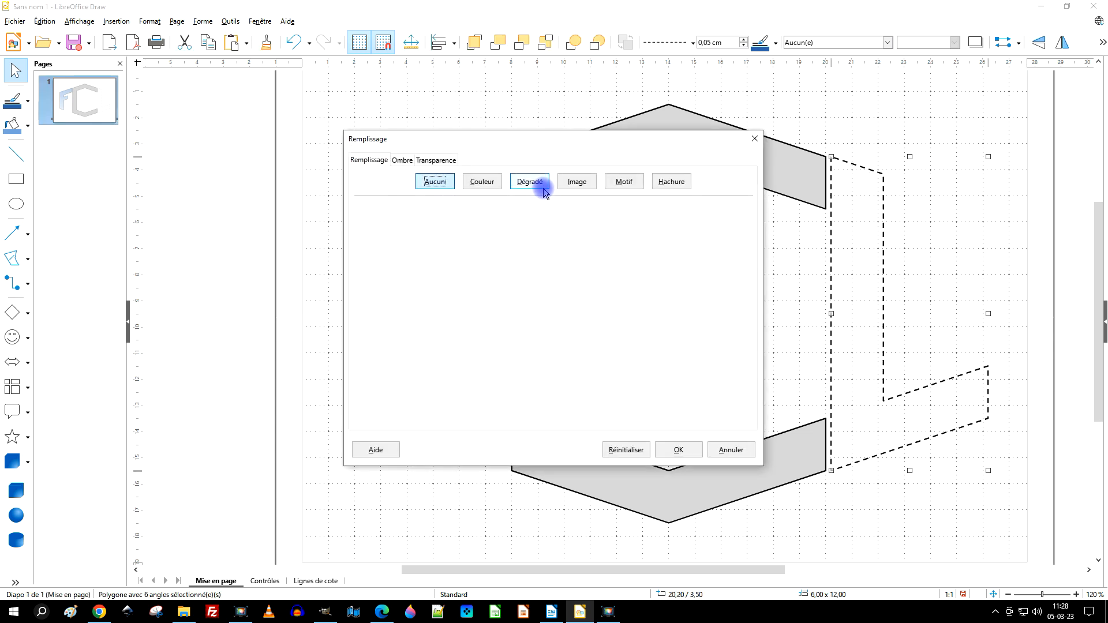
pyautogui.click(500, 184)
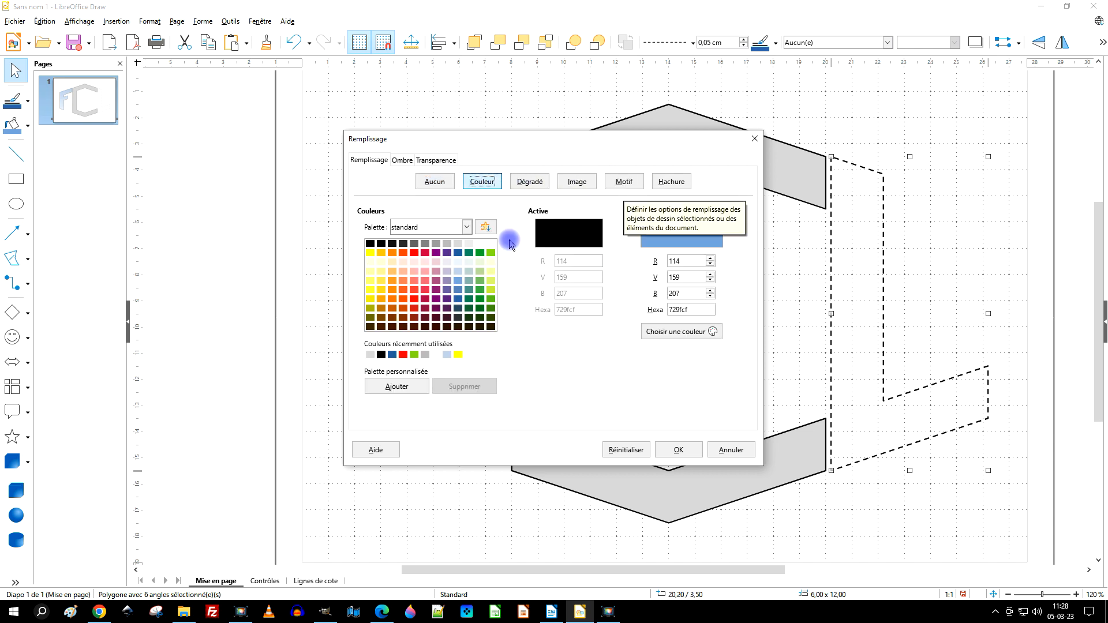
pyautogui.click(480, 253)
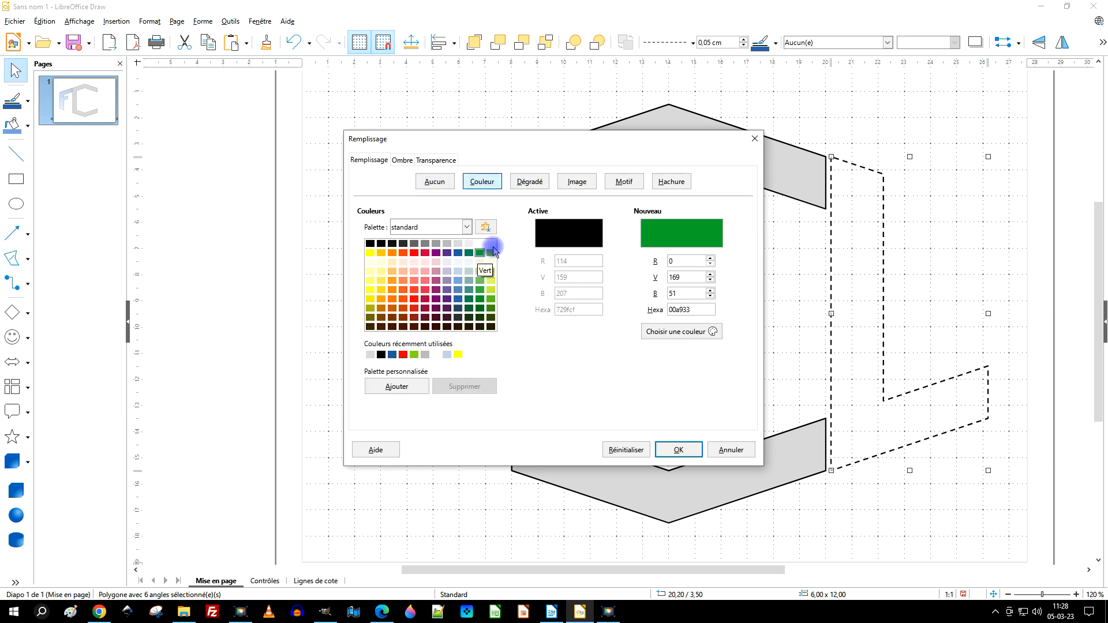
pyautogui.click(678, 449)
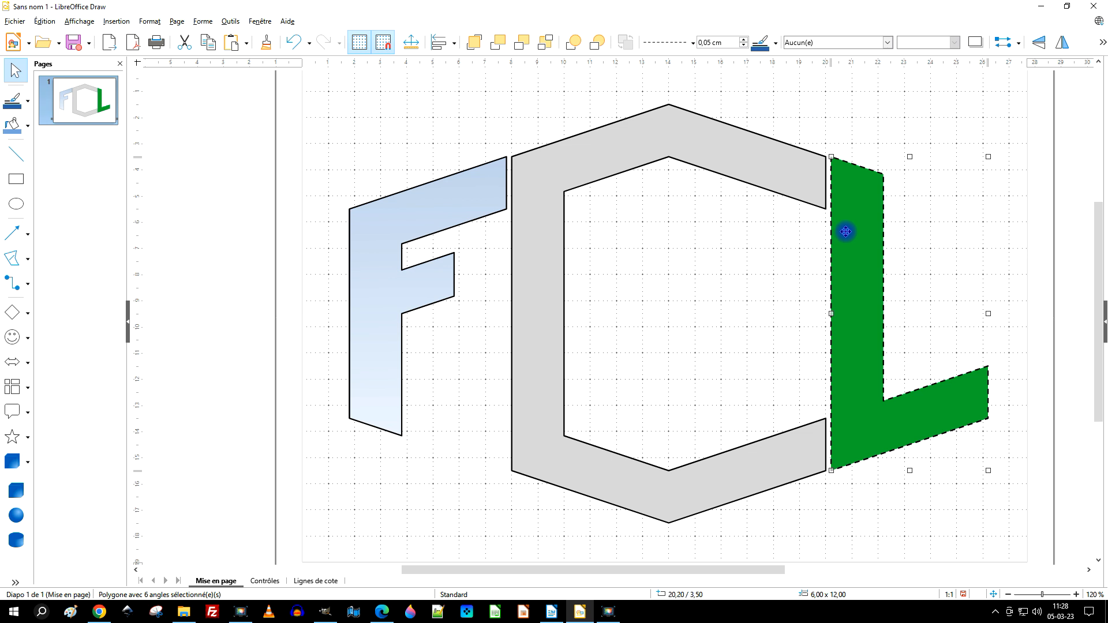
pyautogui.rightClick(760, 158)
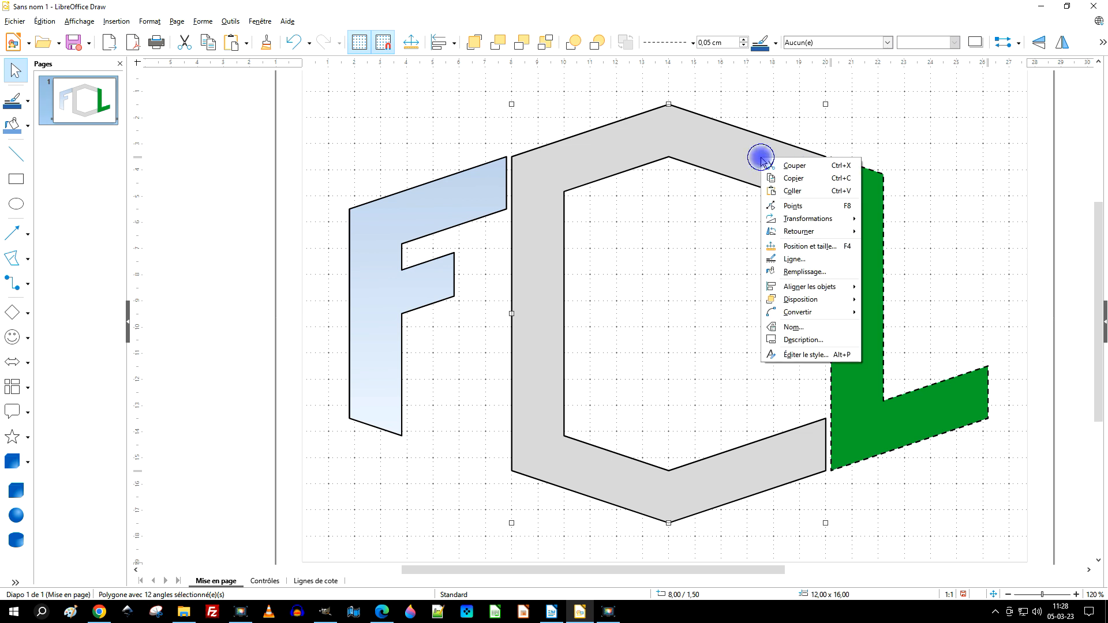
pyautogui.click(822, 274)
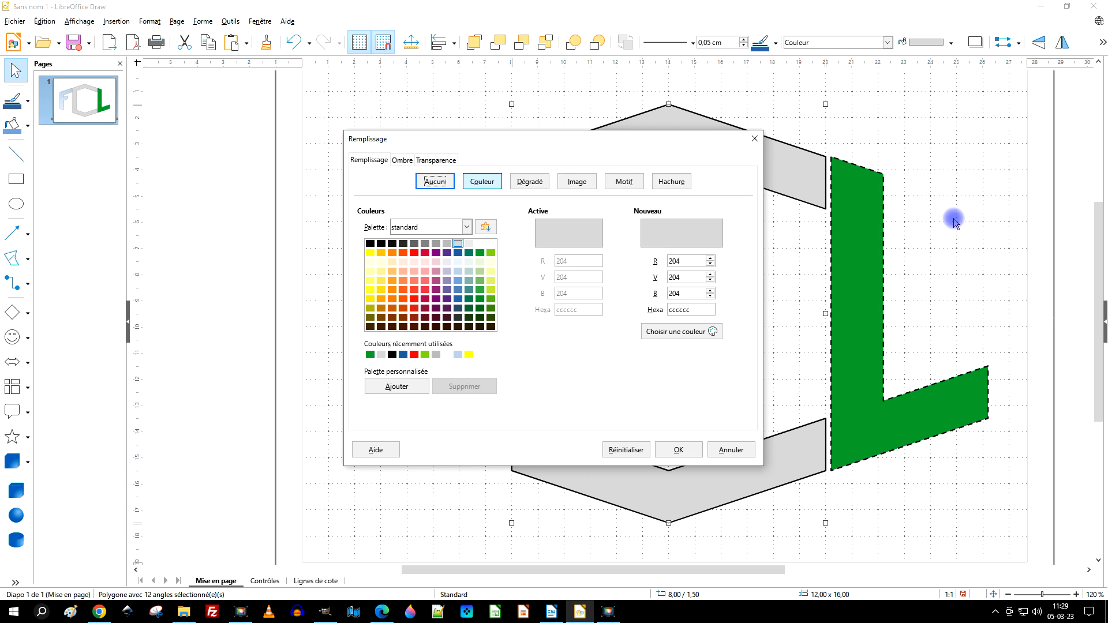
pyautogui.click(729, 455)
# - Draw a rectangle about 27.4 × 17.8 cm covering the whole FCL logo within the page margins
pyautogui.scroll(-3, 863, 310)
pyautogui.click(978, 284)
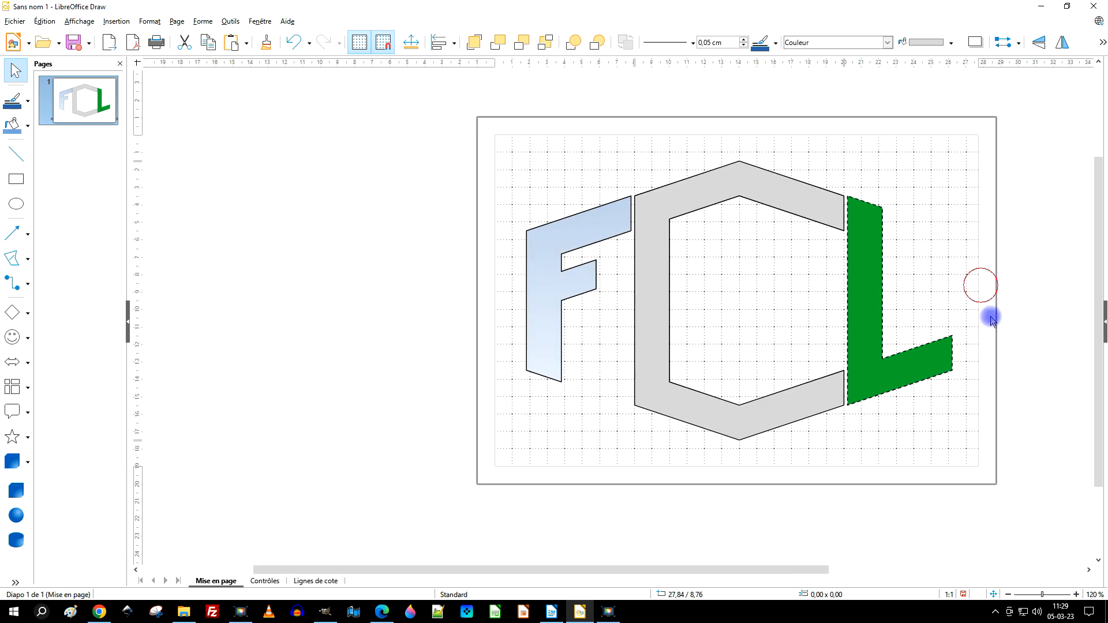
pyautogui.moveTo(602, 576); pyautogui.dragTo(721, 568)
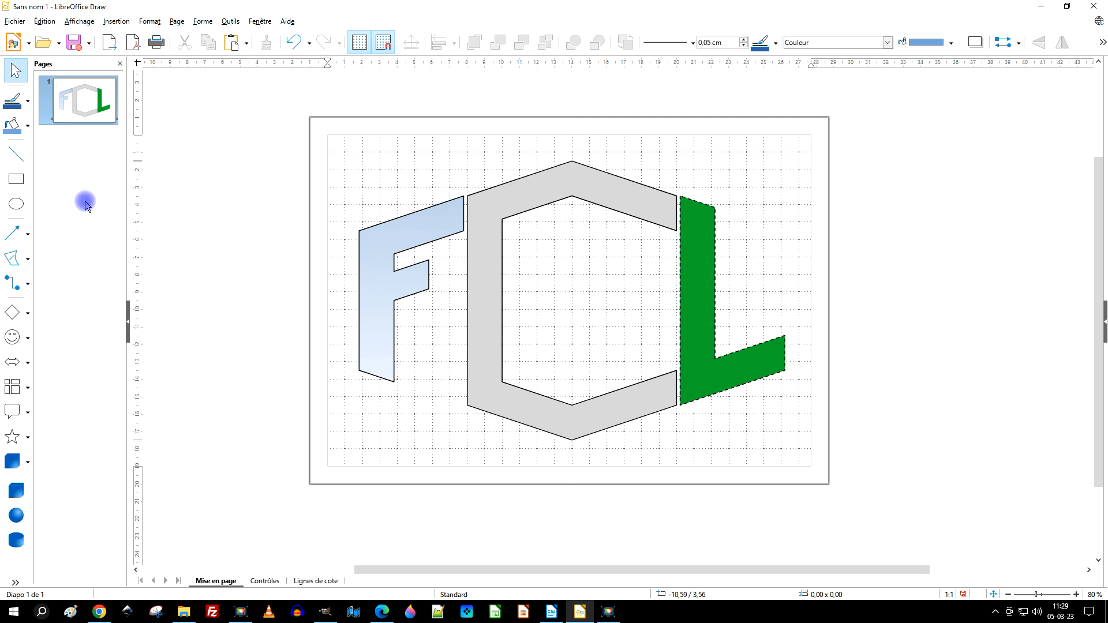
pyautogui.click(17, 181)
pyautogui.moveTo(332, 147); pyautogui.dragTo(624, 346)
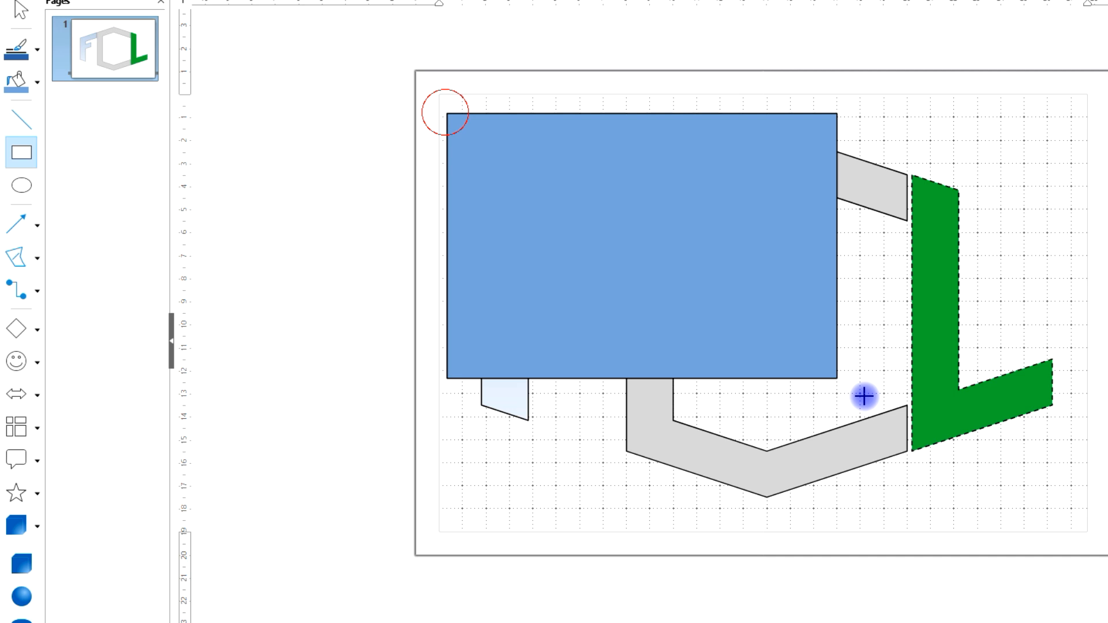
pyautogui.moveTo(864, 397); pyautogui.dragTo(1087, 524)
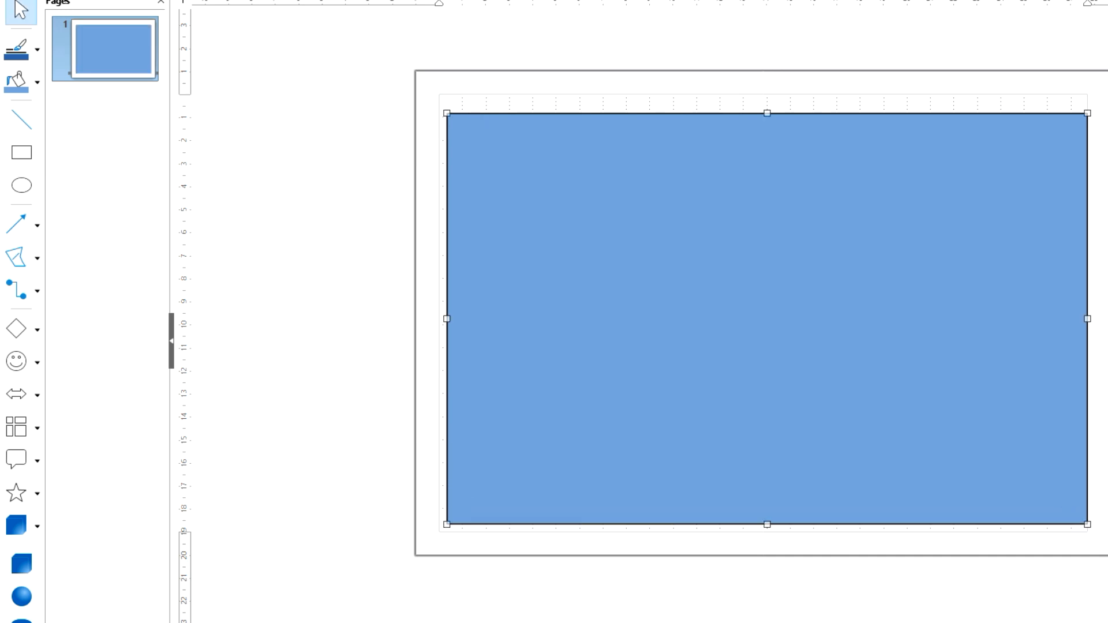
# - Fill the rectangle with black and send it behind the FCL letters
pyautogui.click(950, 42)
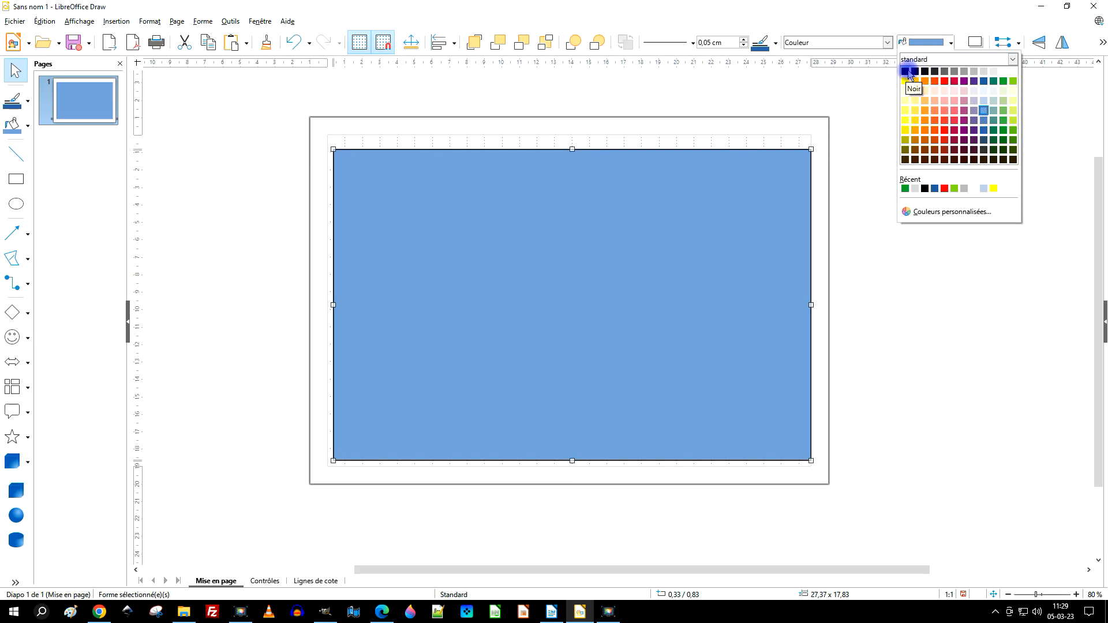
pyautogui.click(905, 72)
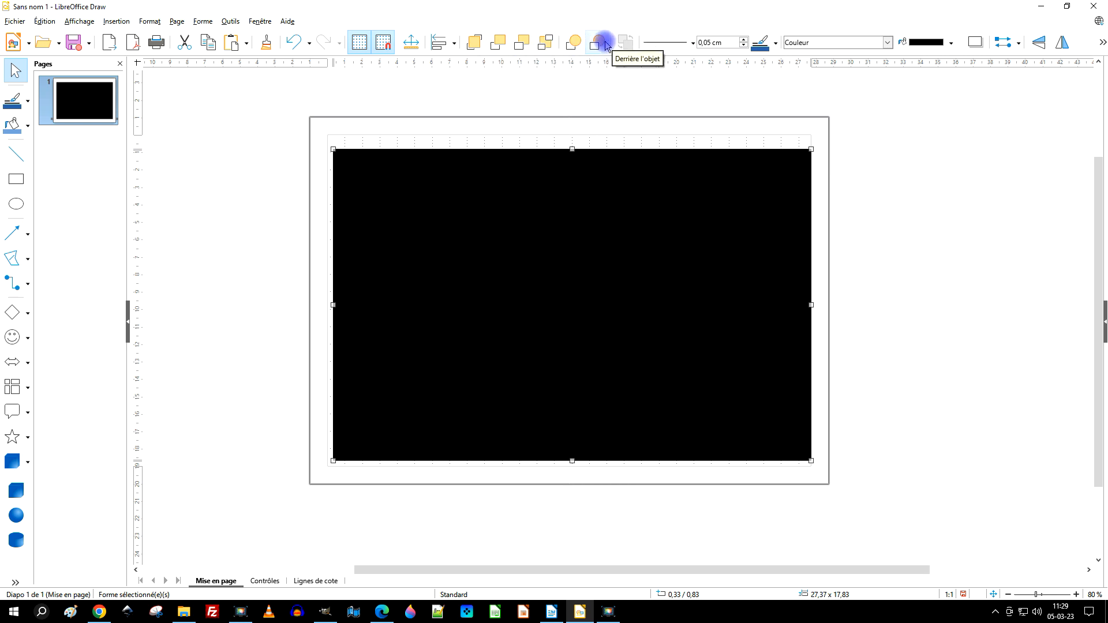
pyautogui.click(545, 43)
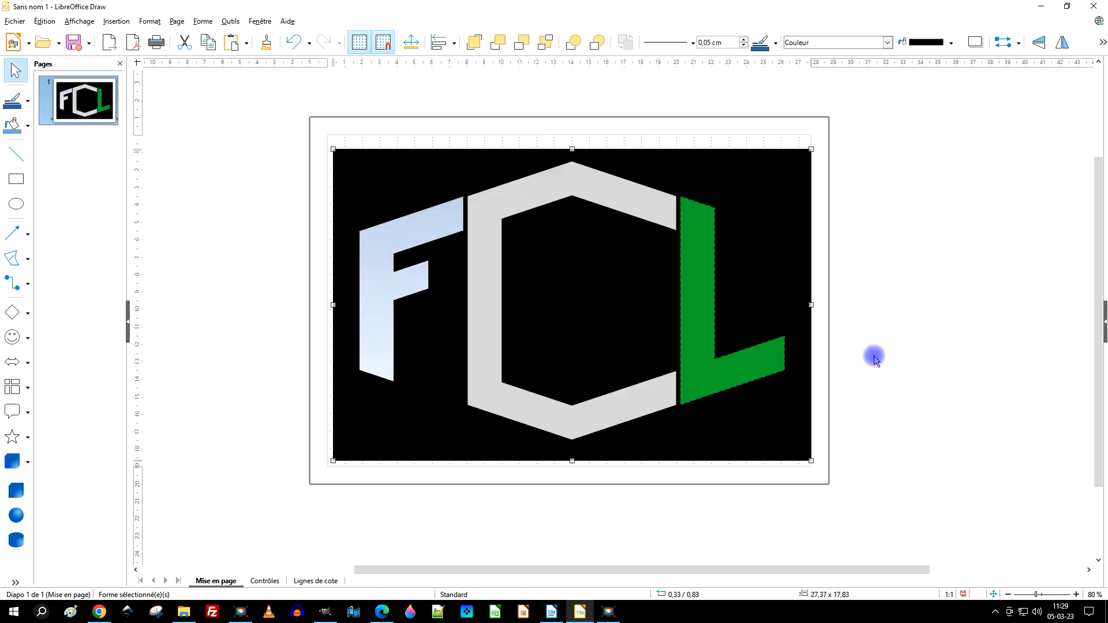
# - Remove the dashed outline of the letter L by setting its line style to none
pyautogui.click(703, 262)
pyautogui.rightClick(703, 261)
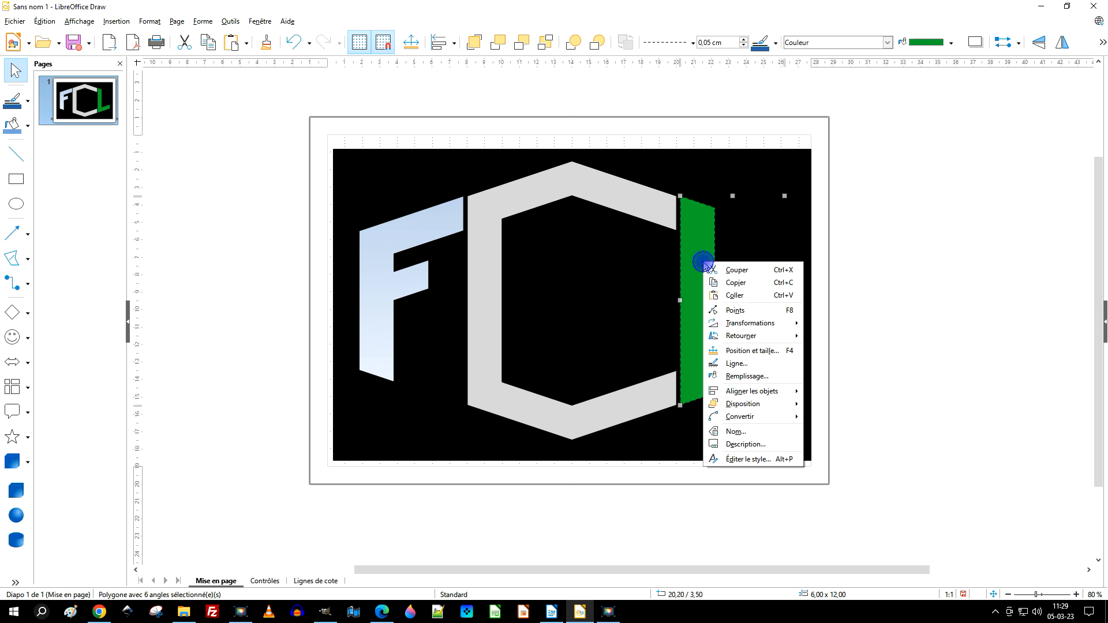
pyautogui.click(759, 369)
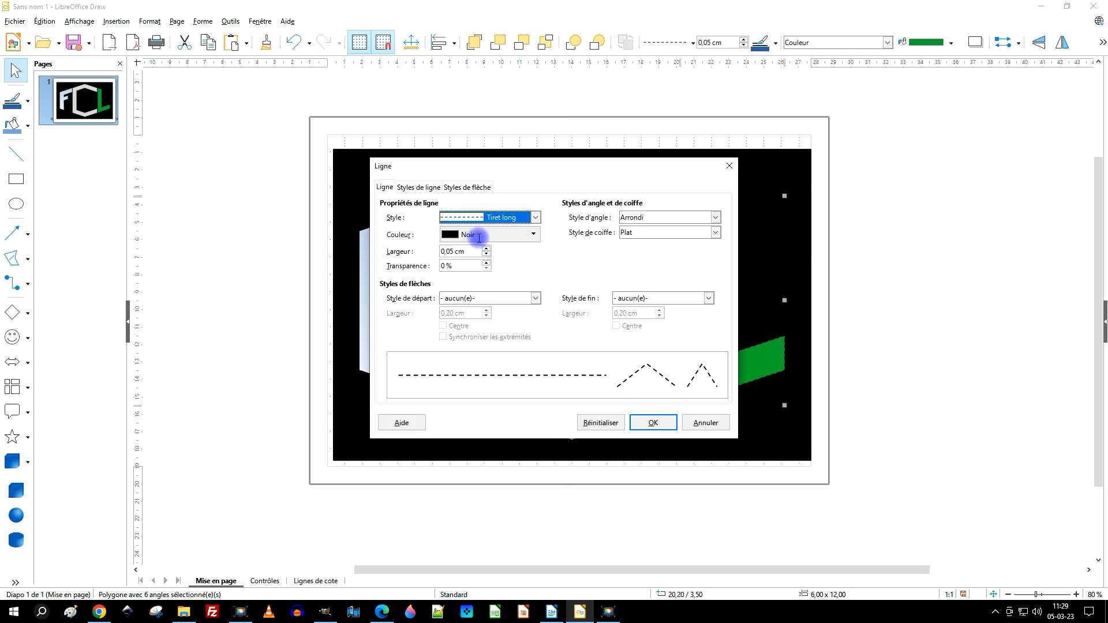
pyautogui.click(480, 218)
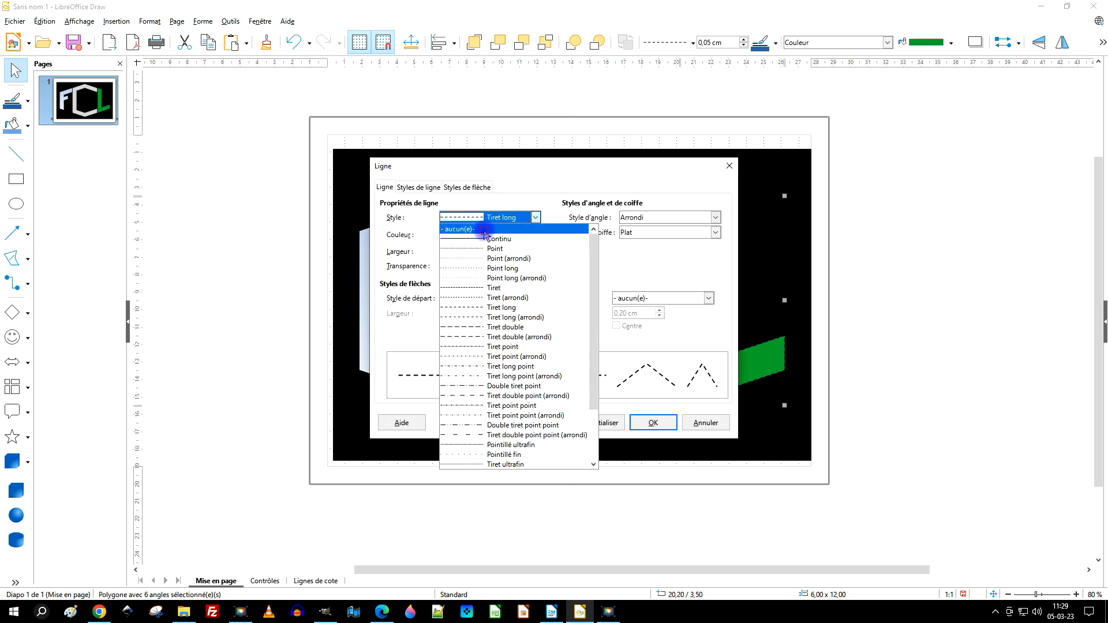
pyautogui.click(485, 230)
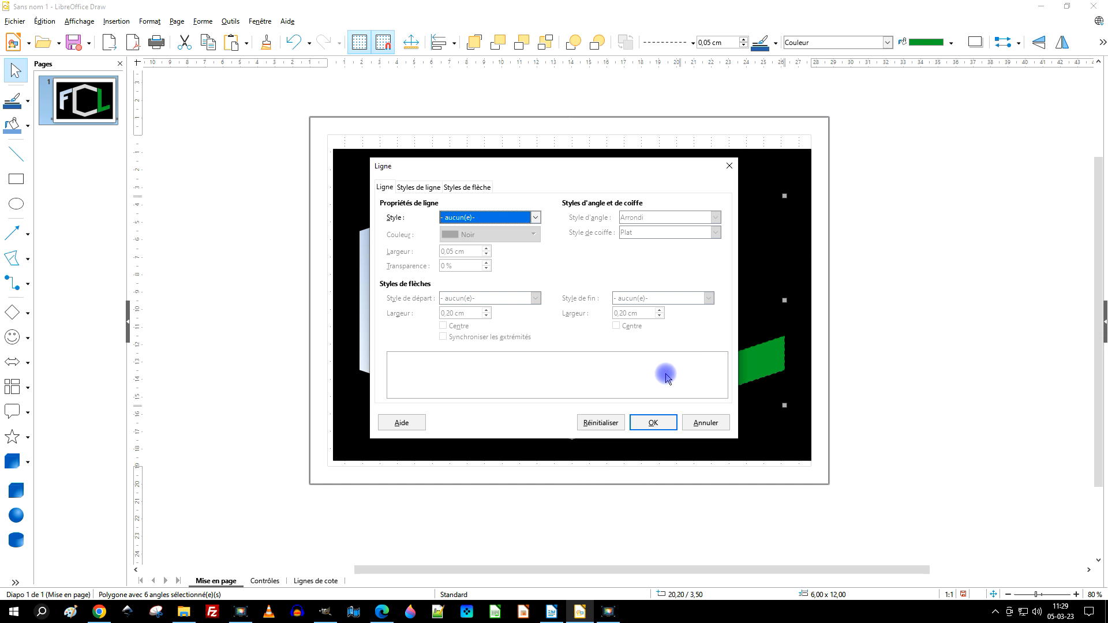
pyautogui.click(659, 425)
# - Fill the letters L and C with white
pyautogui.click(951, 44)
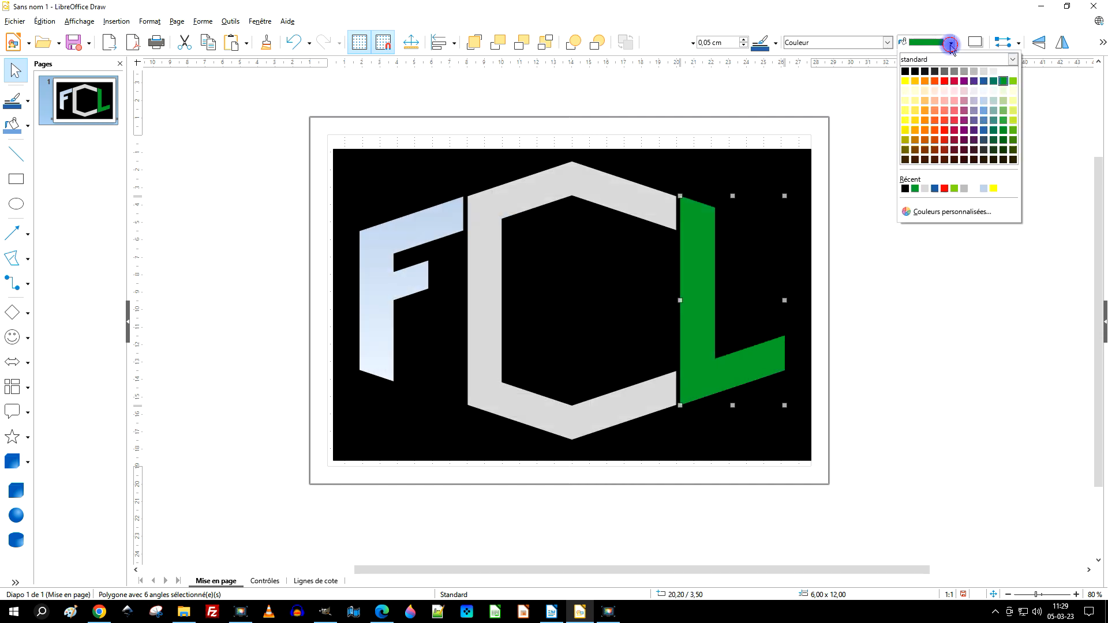
pyautogui.click(1013, 71)
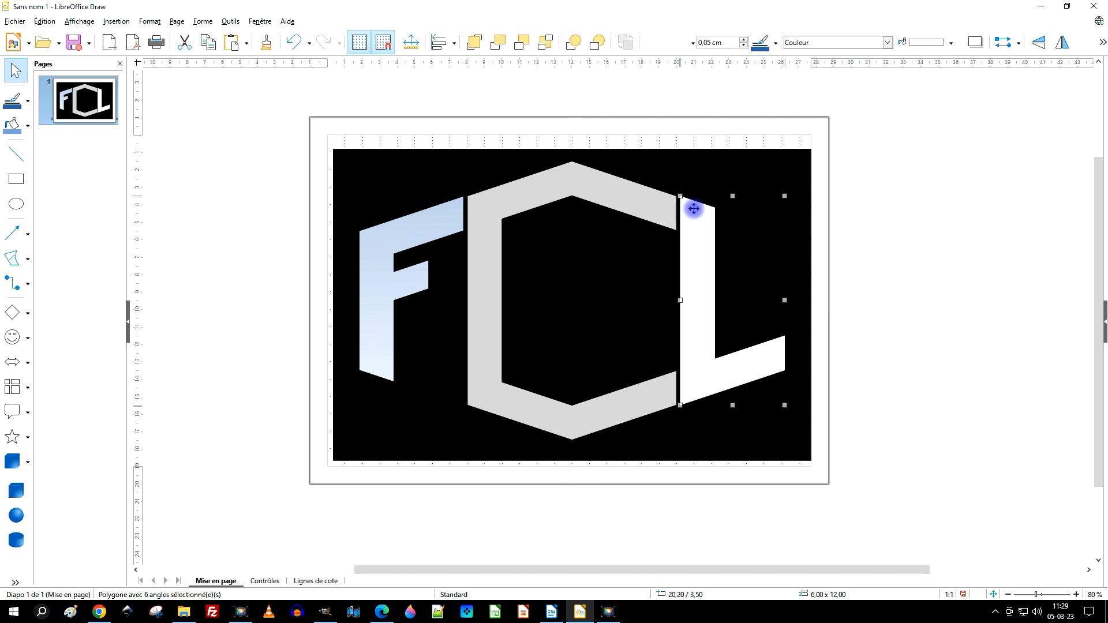
pyautogui.click(621, 200)
pyautogui.click(950, 43)
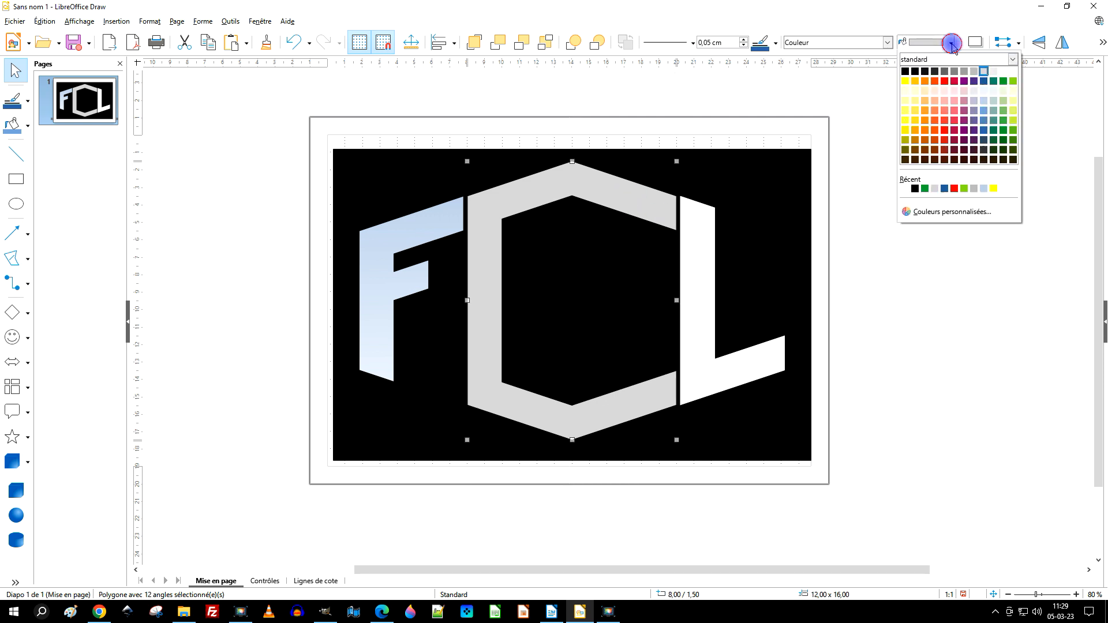
pyautogui.click(1013, 71)
# - Change the letter F from a gradient to a solid white fill, then deselect it
pyautogui.click(447, 220)
pyautogui.click(955, 42)
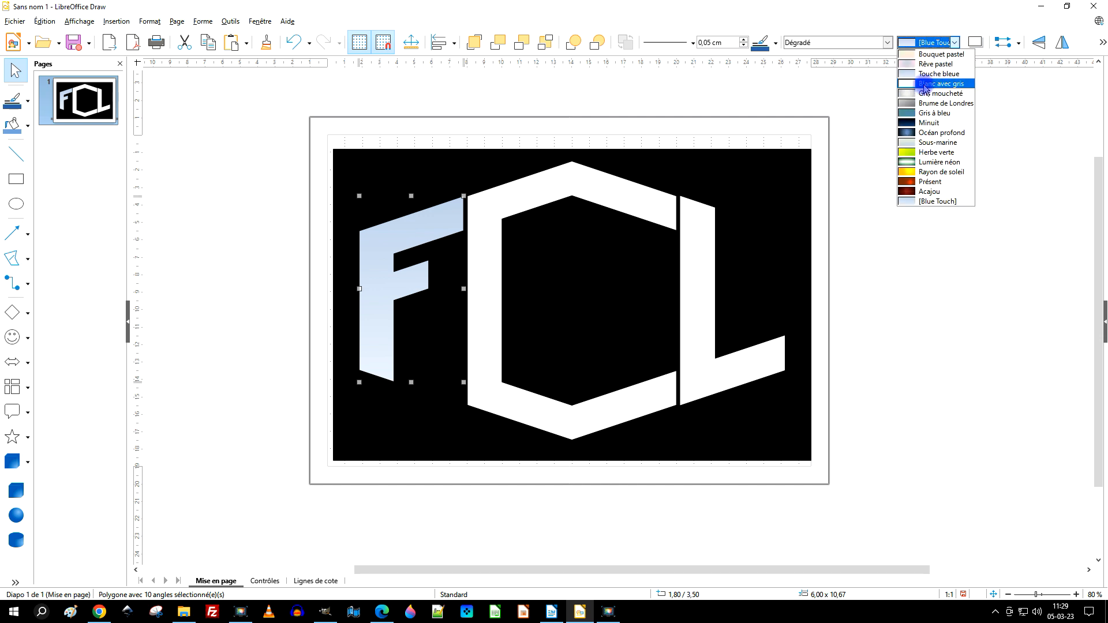
pyautogui.click(936, 43)
pyautogui.click(887, 42)
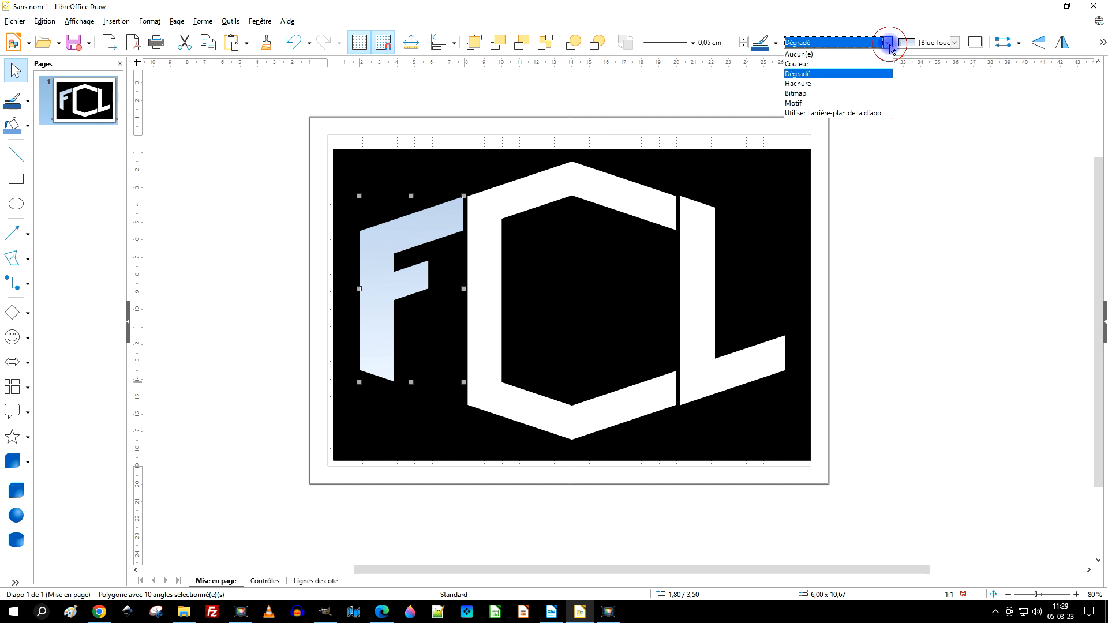
pyautogui.click(832, 63)
pyautogui.click(937, 42)
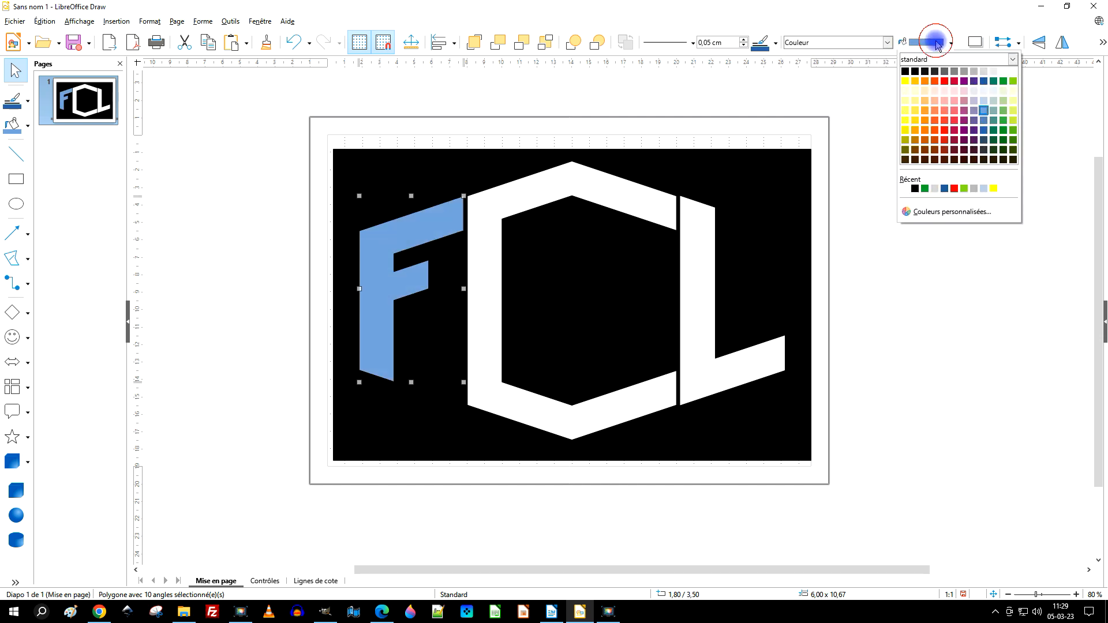
pyautogui.click(1013, 71)
pyautogui.click(967, 285)
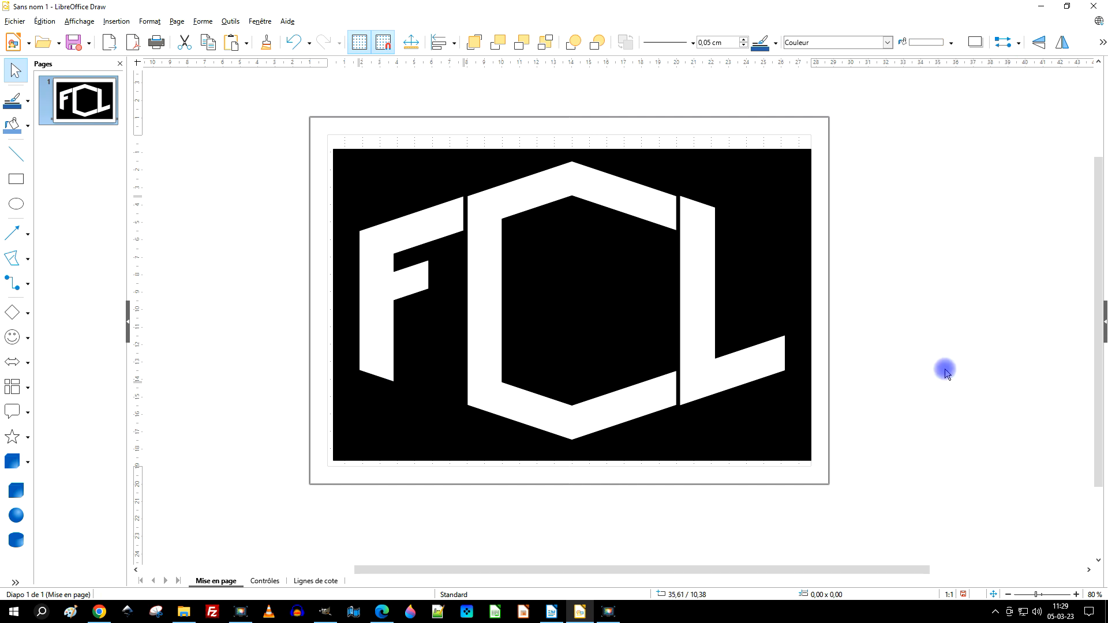
# - Stretch the black rectangle's bottom, top and left edges out to the page margins
pyautogui.click(776, 453)
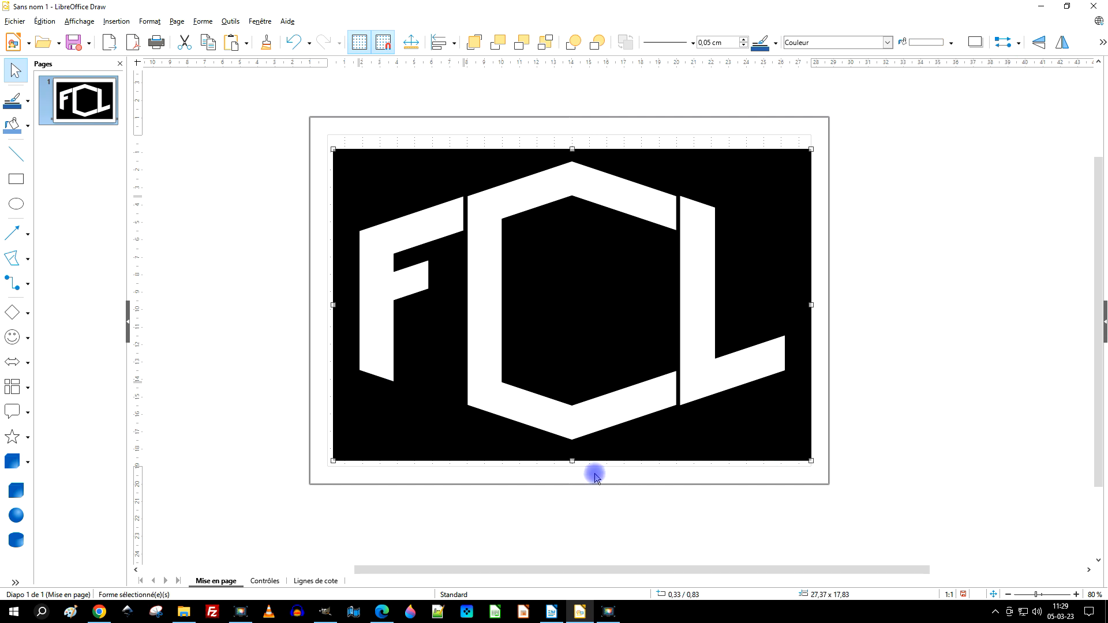
pyautogui.moveTo(572, 460); pyautogui.dragTo(572, 466)
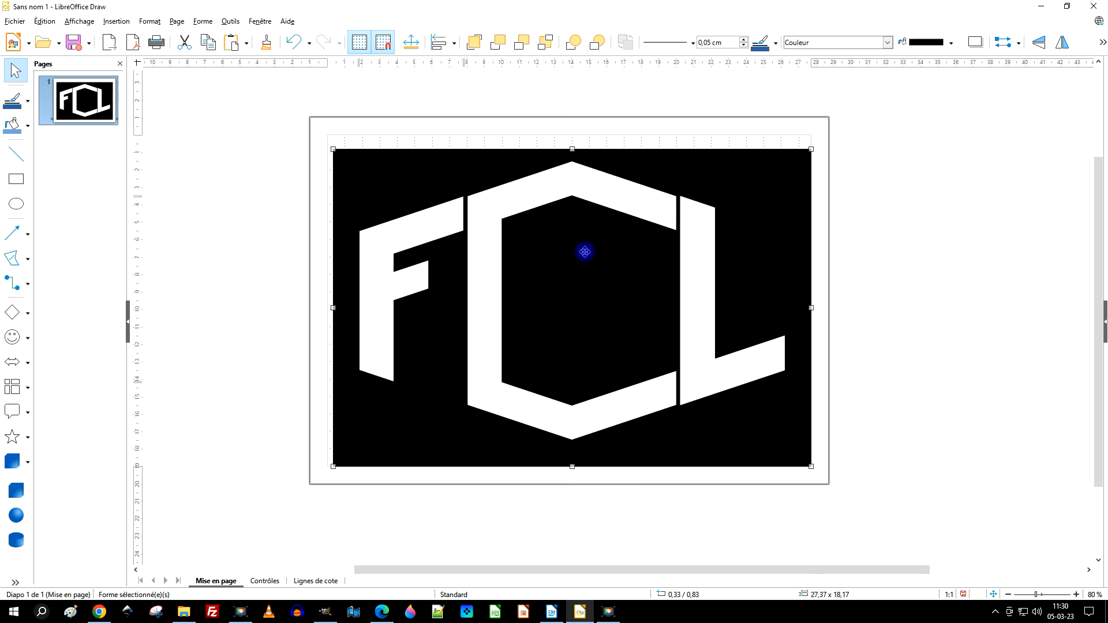
pyautogui.moveTo(572, 149); pyautogui.dragTo(572, 134)
pyautogui.moveTo(333, 301); pyautogui.dragTo(328, 300)
pyautogui.click(889, 240)
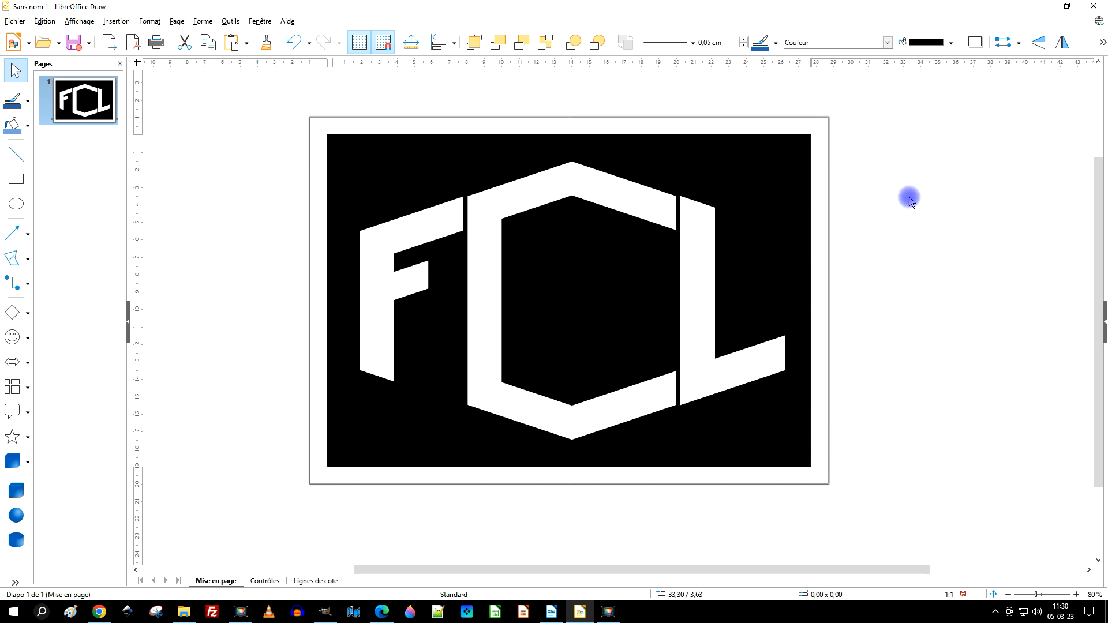
# - Apply a solid white fill (hex ffffff) to the letter C through its area fill settings
pyautogui.scroll(2, 698, 348)
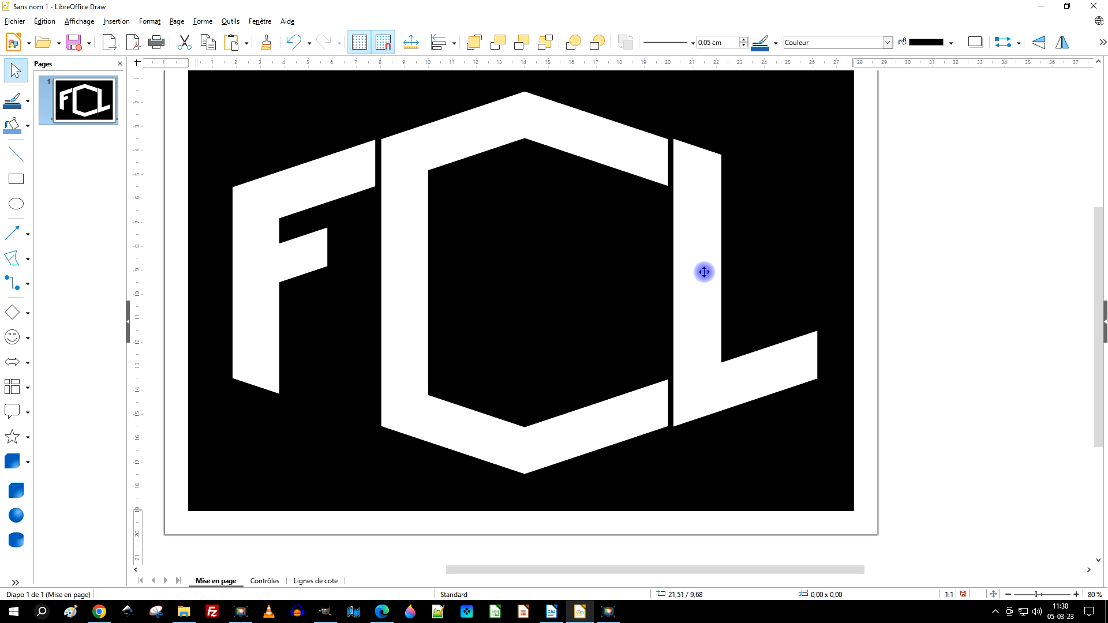
pyautogui.click(604, 139)
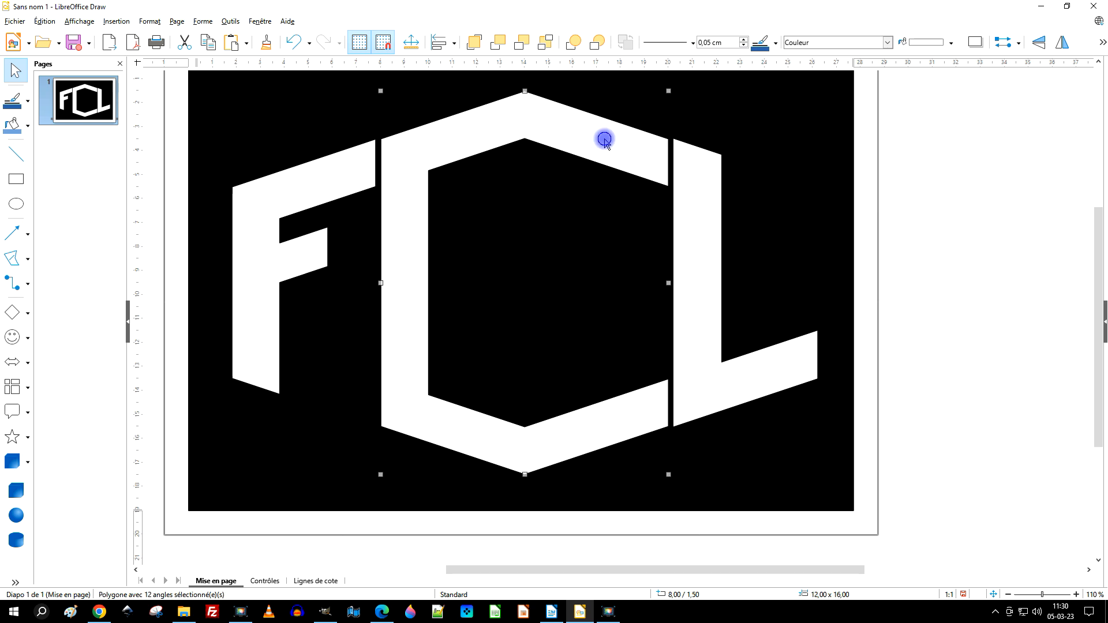
pyautogui.rightClick(605, 139)
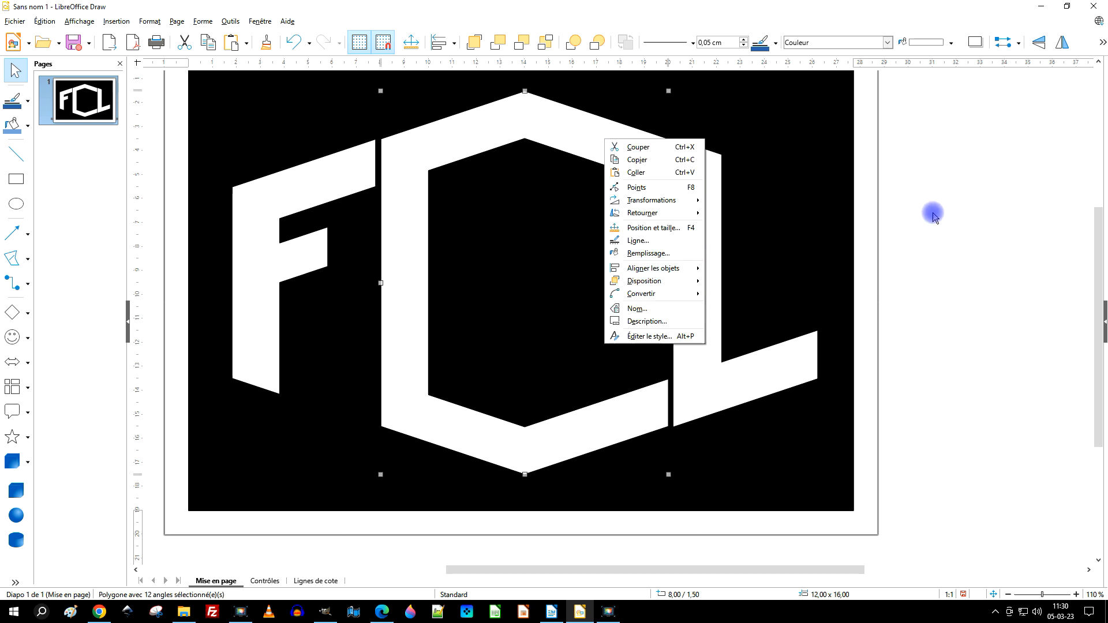
pyautogui.click(671, 253)
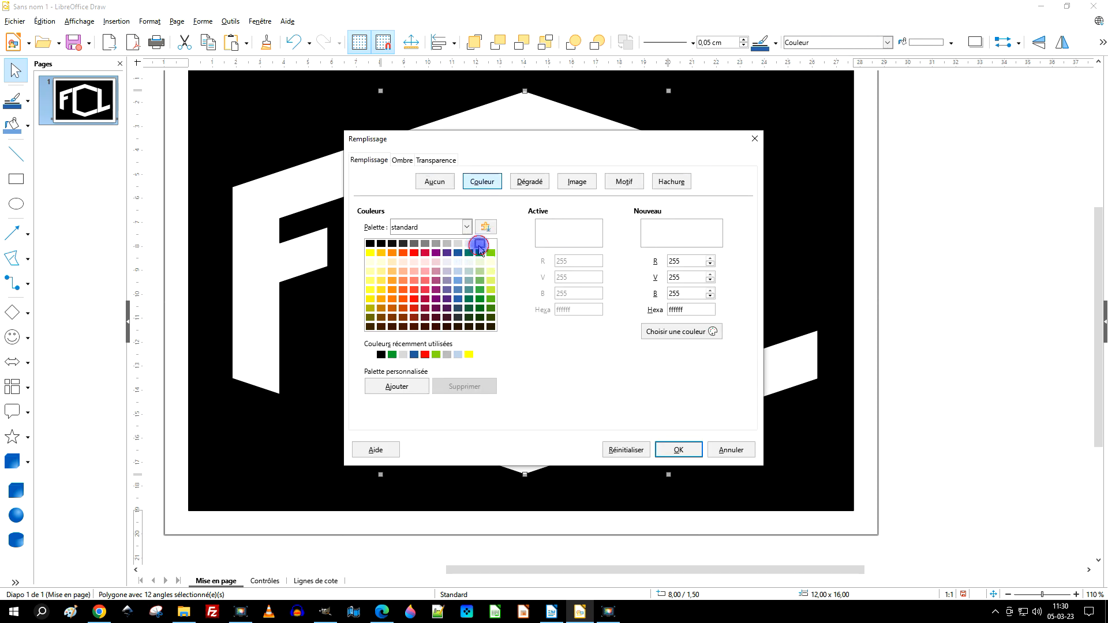
pyautogui.click(676, 446)
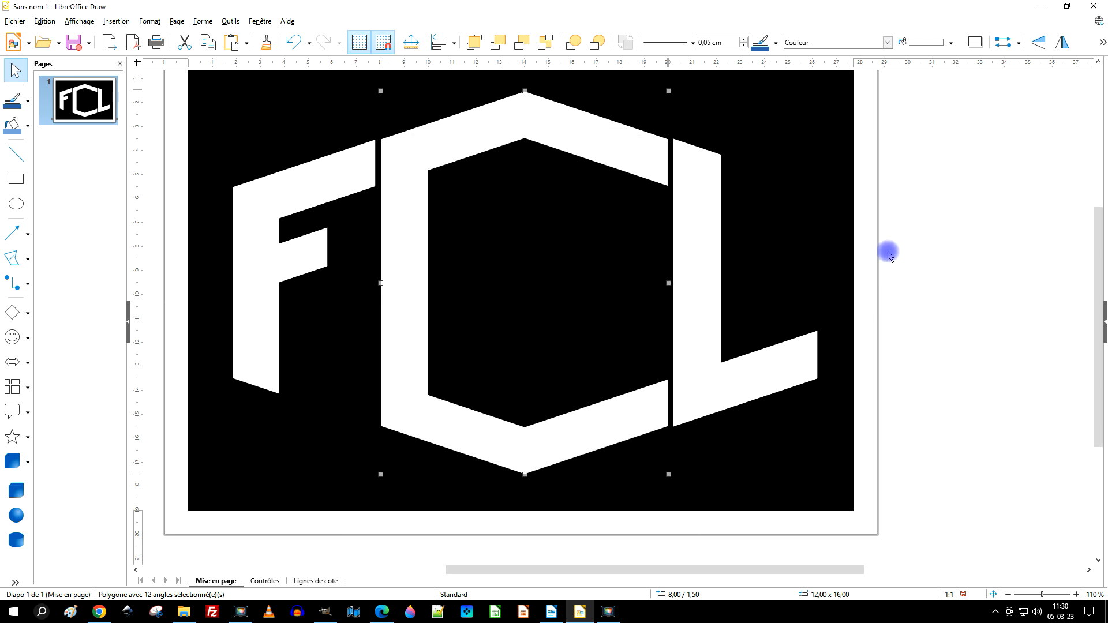
# - Select all four drawing objects of the logo and open the export dialog
pyautogui.click(919, 227)
pyautogui.scroll(-3, 920, 227)
pyautogui.scroll(1, 920, 227)
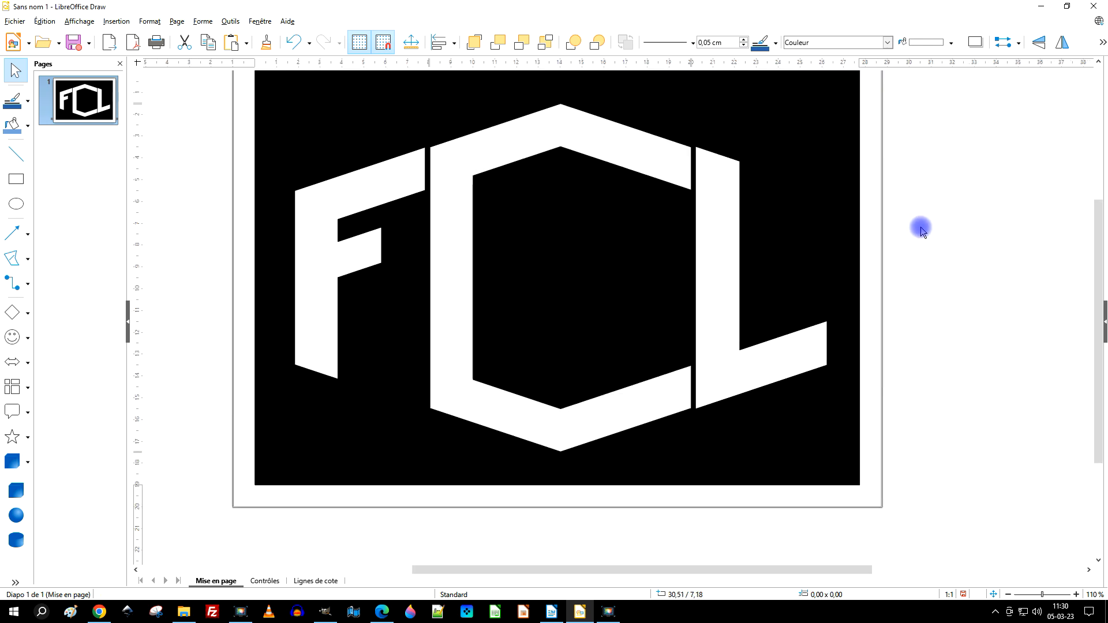
pyautogui.scroll(2, 912, 181)
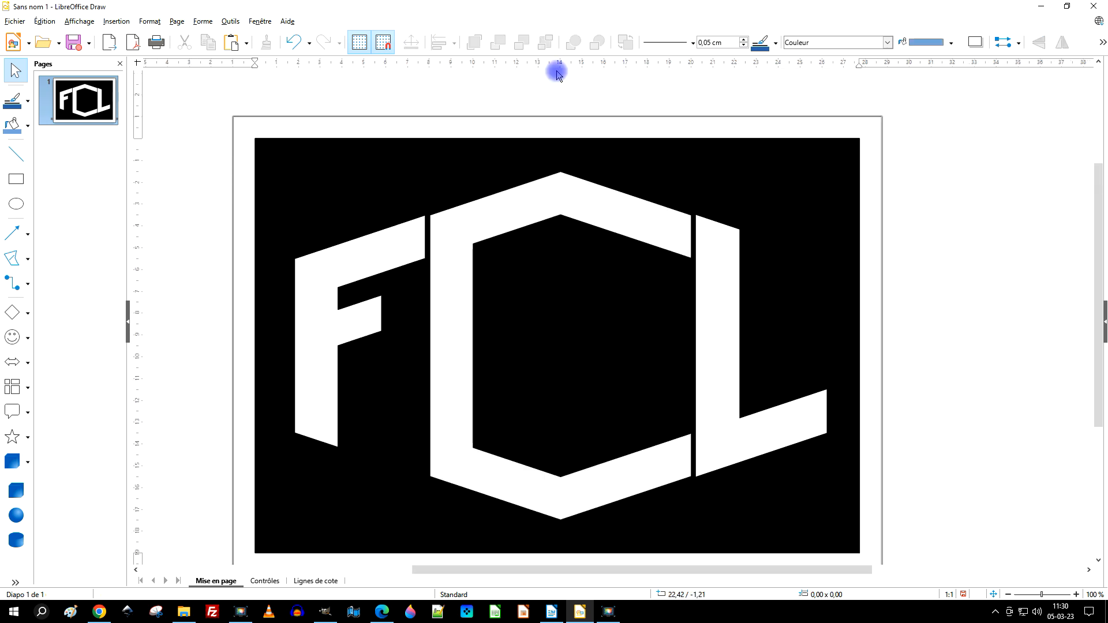
pyautogui.click(25, 22)
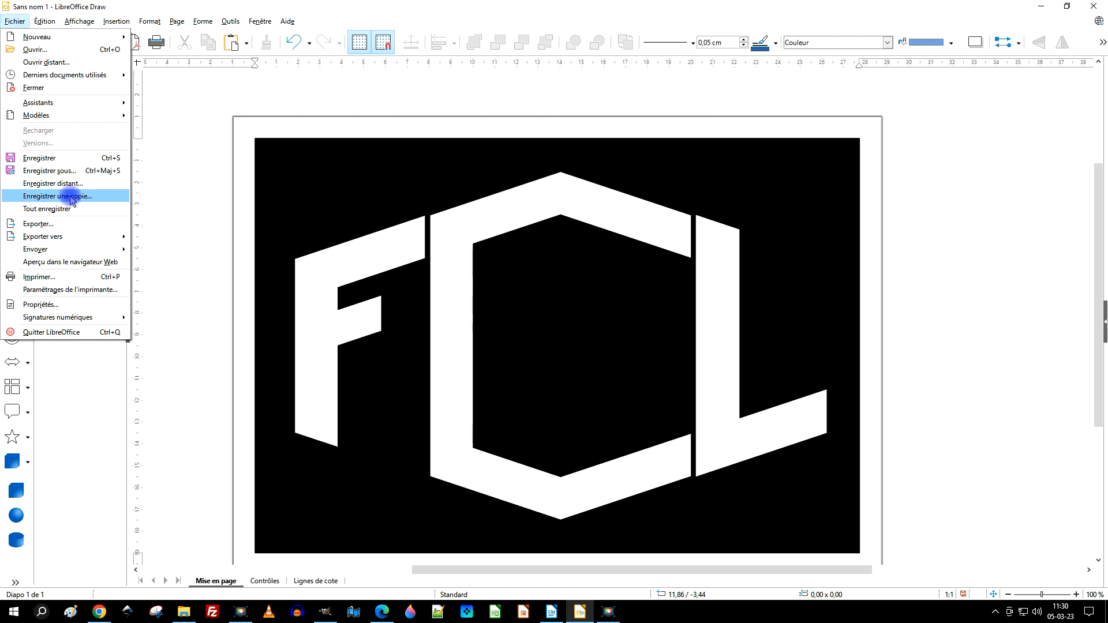
pyautogui.moveTo(45, 21)
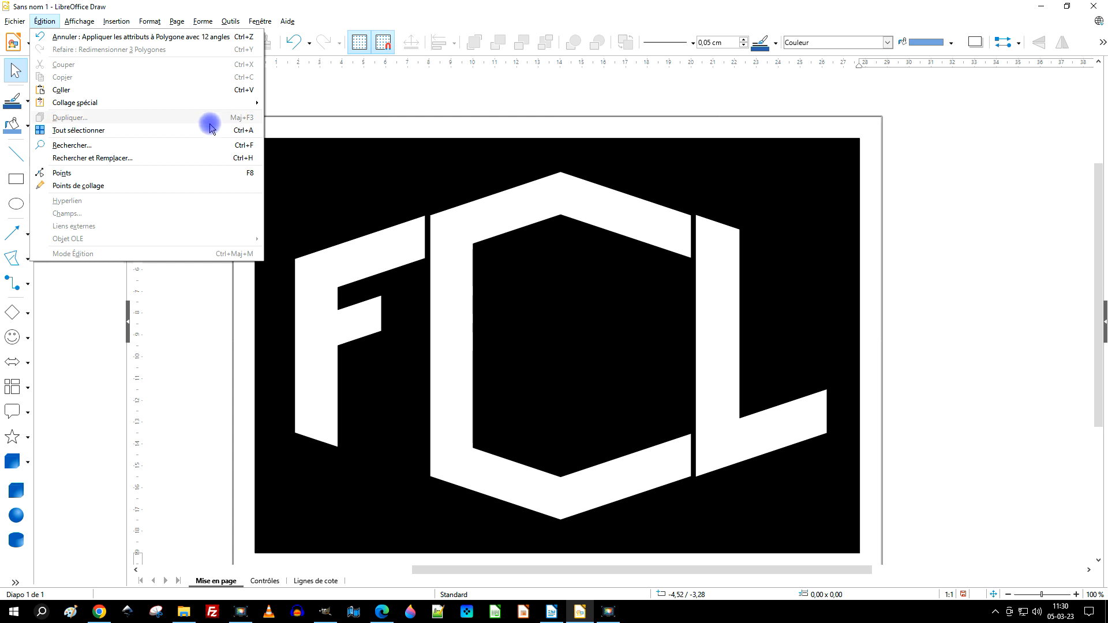
pyautogui.click(229, 129)
pyautogui.click(15, 21)
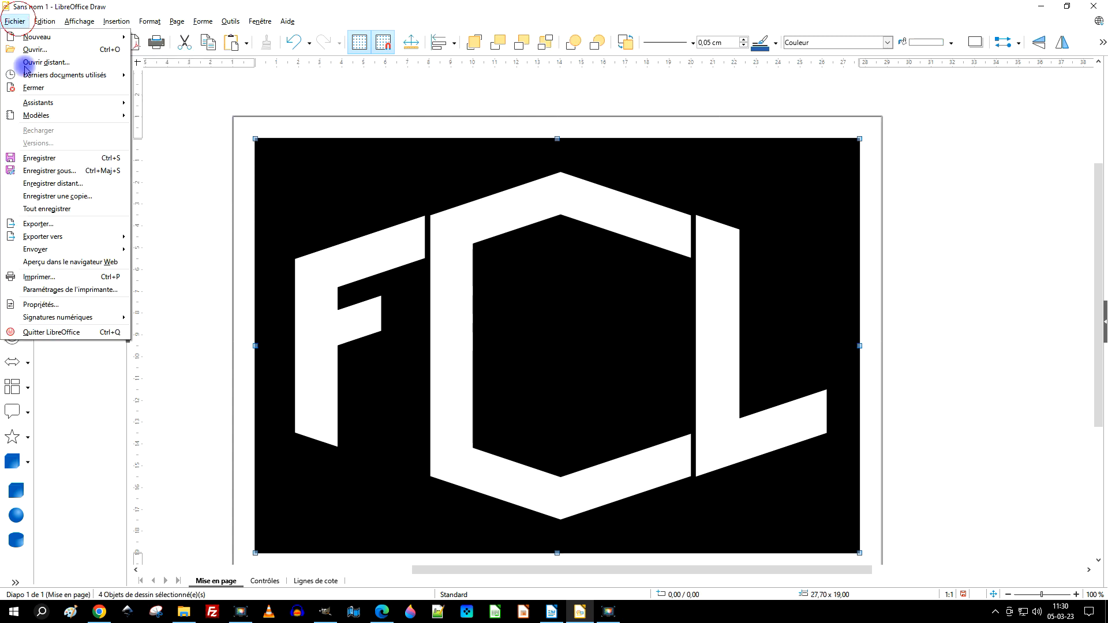
pyautogui.click(60, 225)
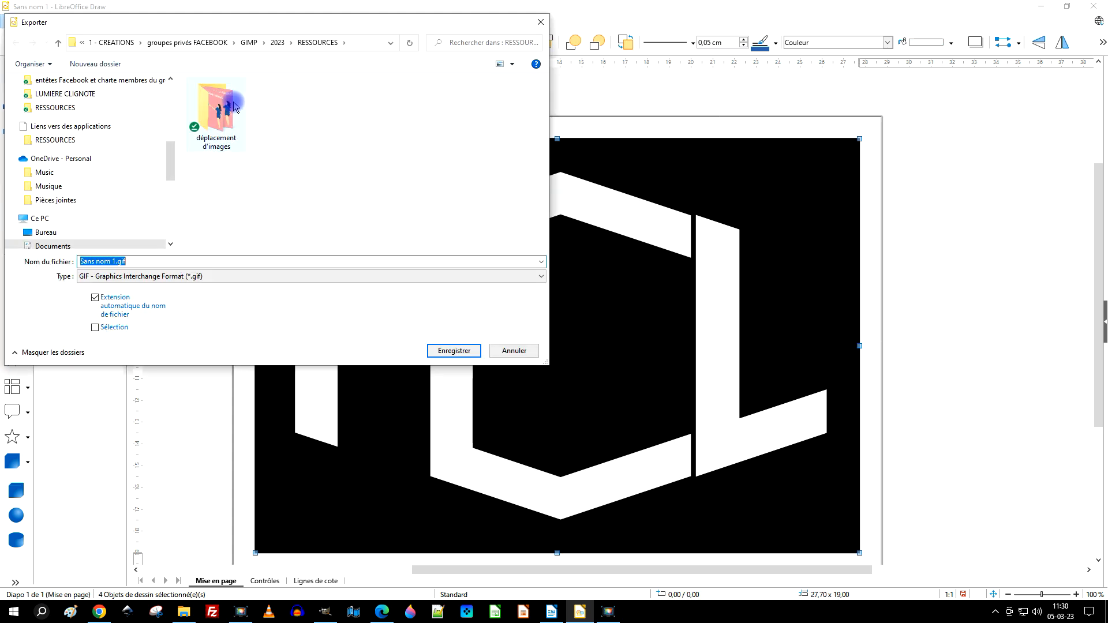
# - Export the logo in SVG format as logoFCL2.svg in the RESSOURCES folder
pyautogui.click(179, 276)
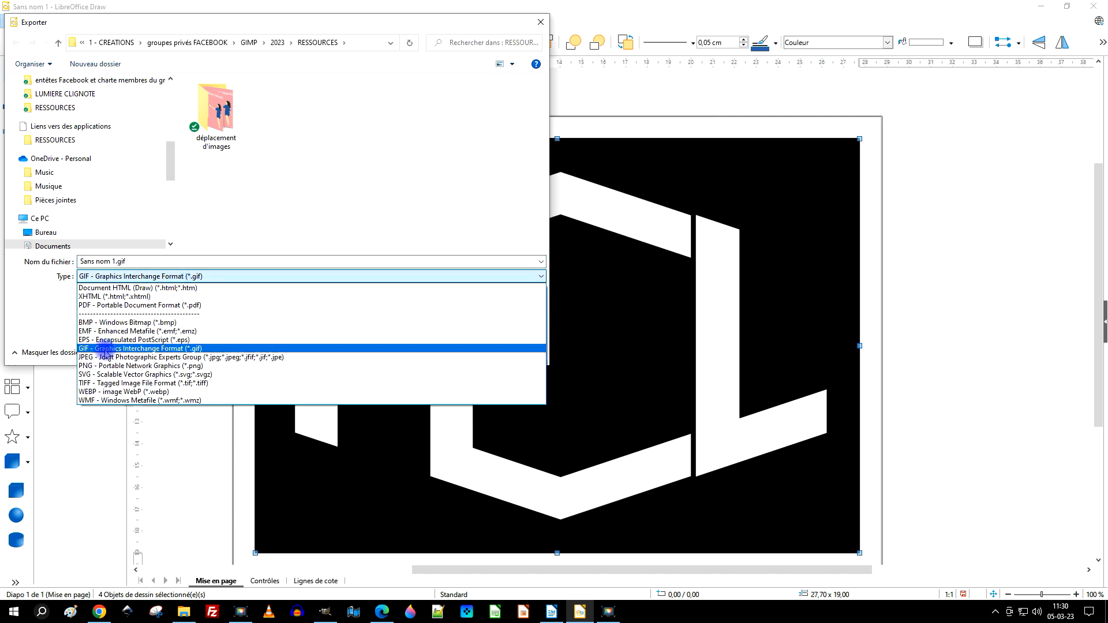
pyautogui.click(94, 376)
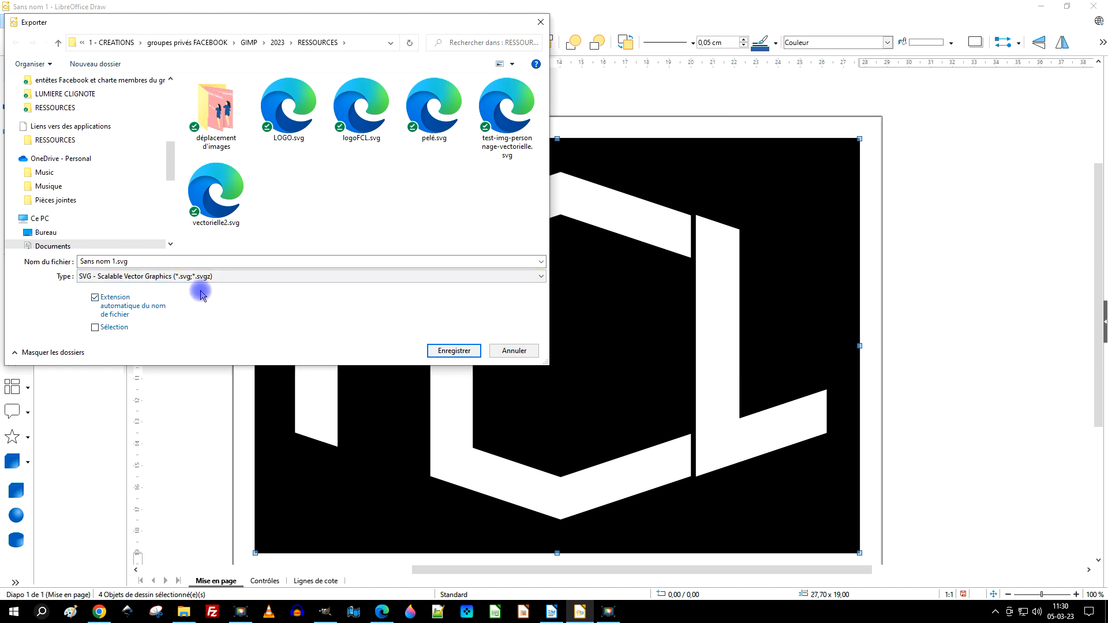
pyautogui.click(371, 140)
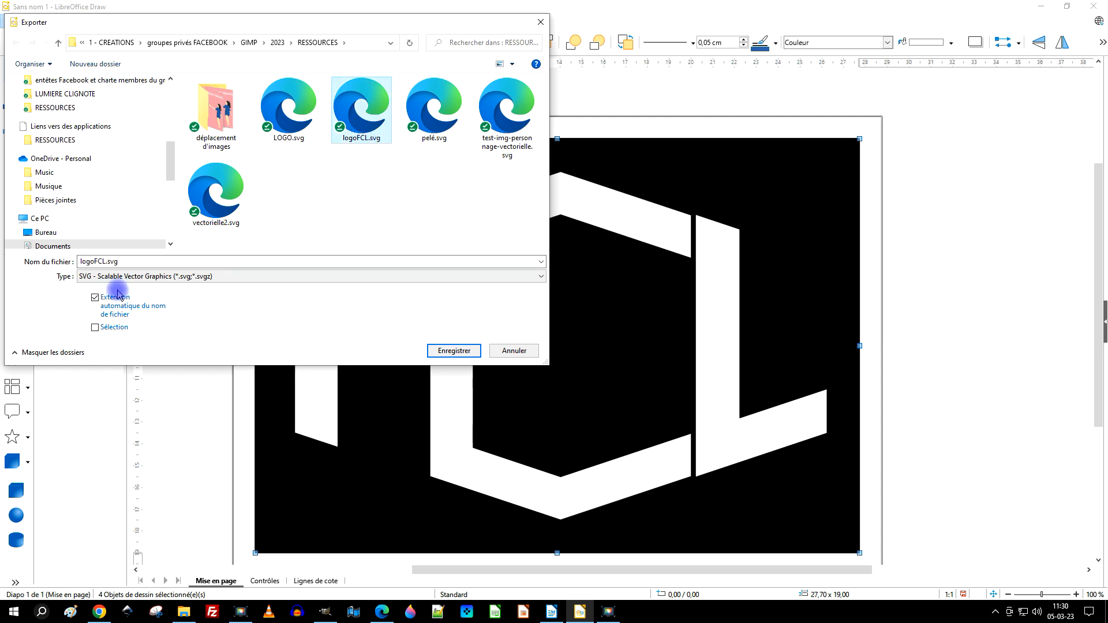
pyautogui.doubleClick(107, 261)
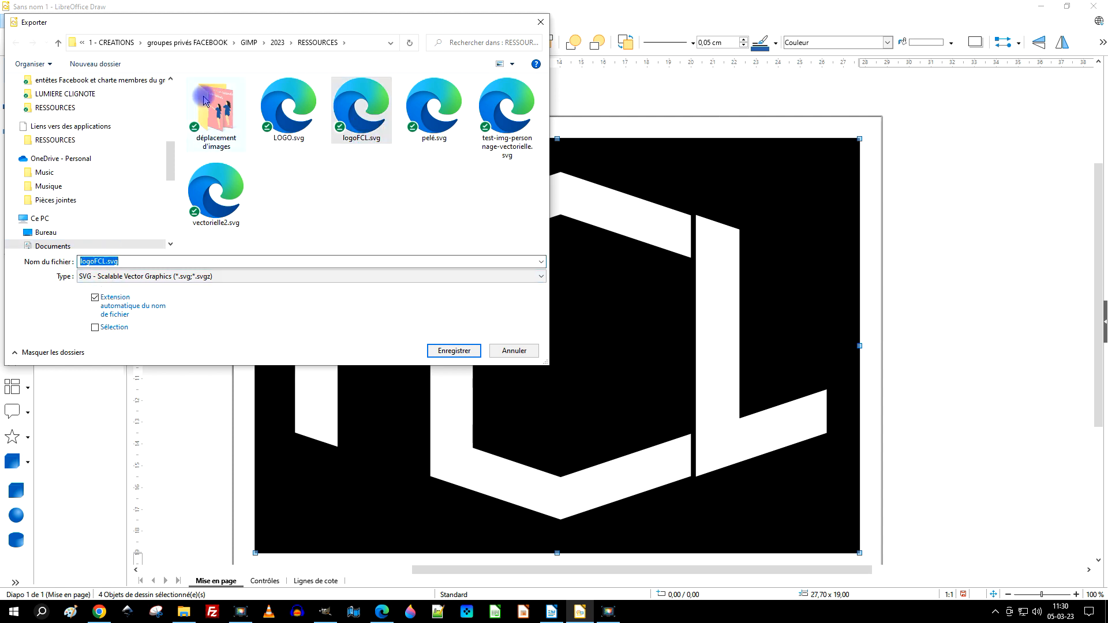
pyautogui.press('Left')
pyautogui.press('Right')
pyautogui.press('Right')
pyautogui.press('Right')
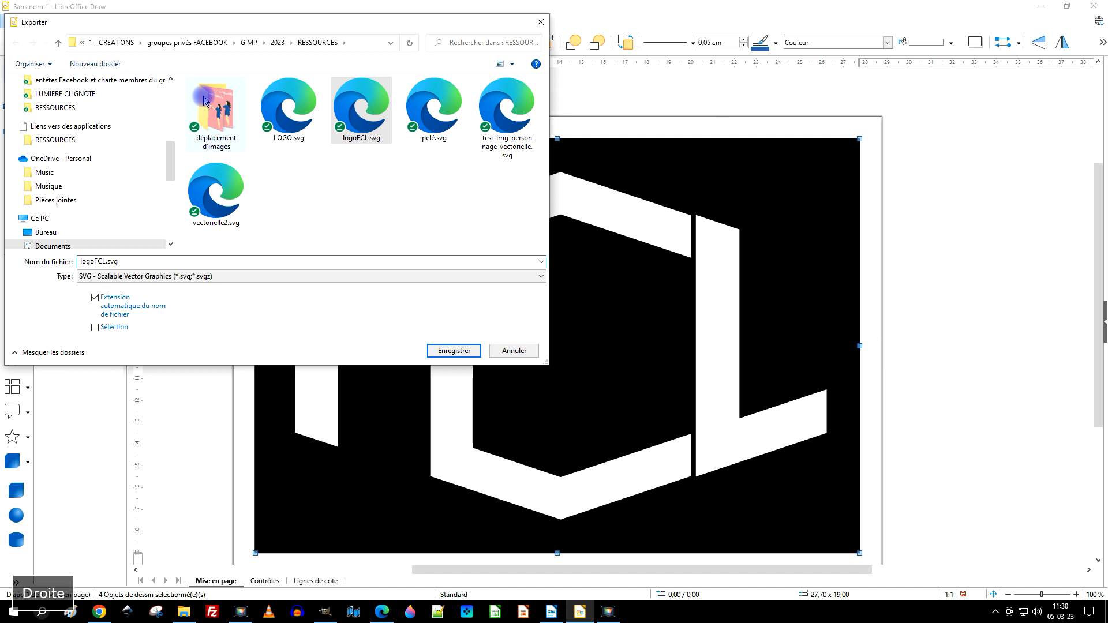
pyautogui.write('2')
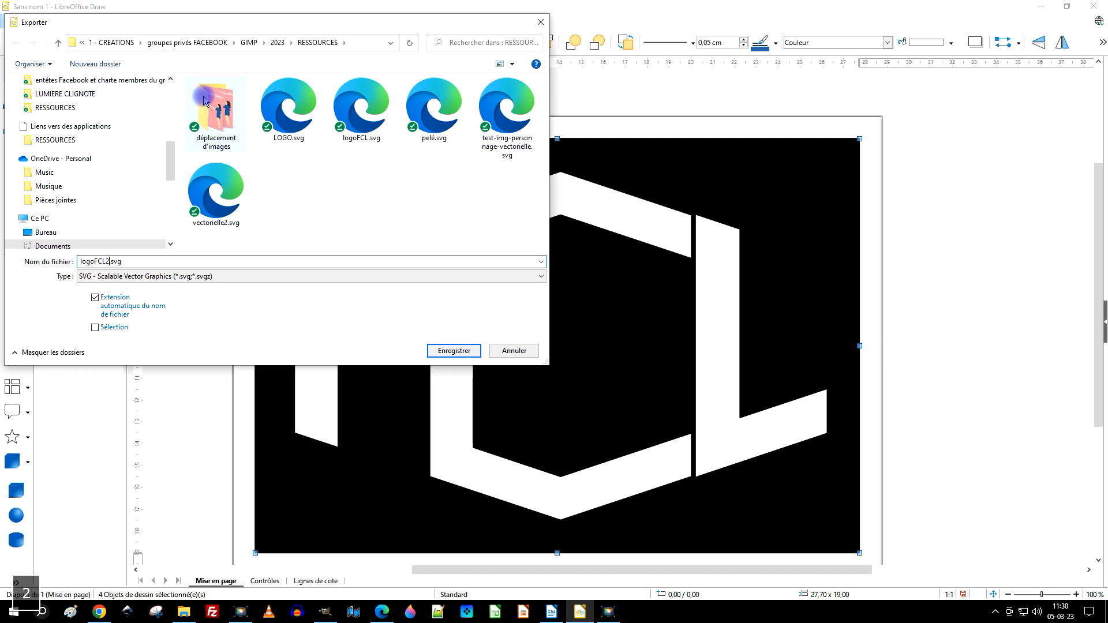
pyautogui.click(446, 355)
# - Try a white 0,20 cm "Double tiret point" outline on all selected objects, and undo it
pyautogui.rightClick(854, 173)
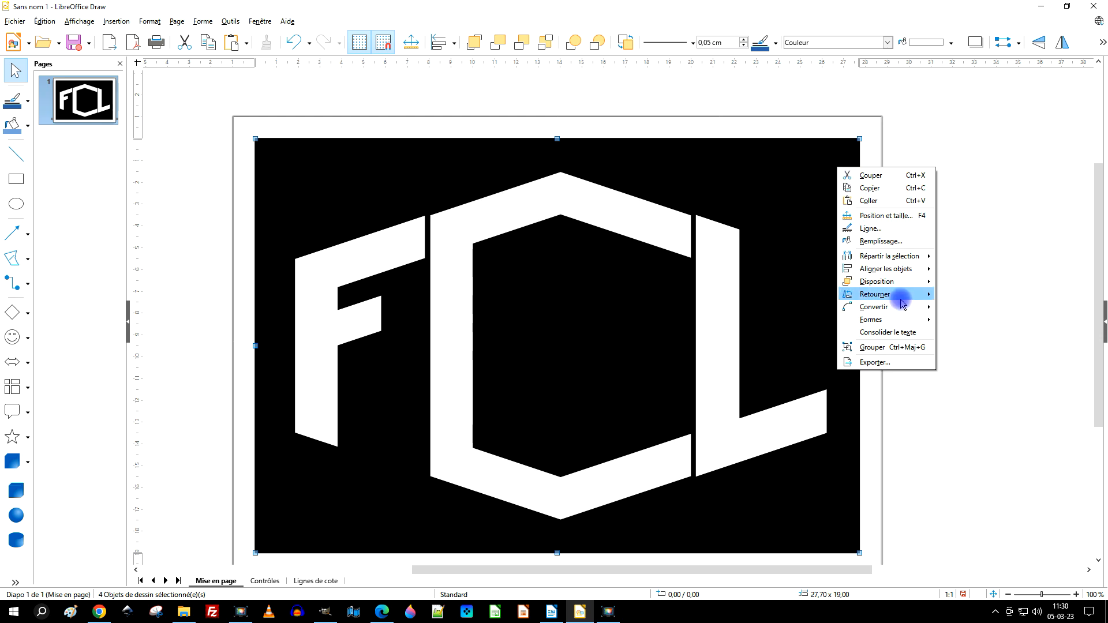
pyautogui.click(877, 233)
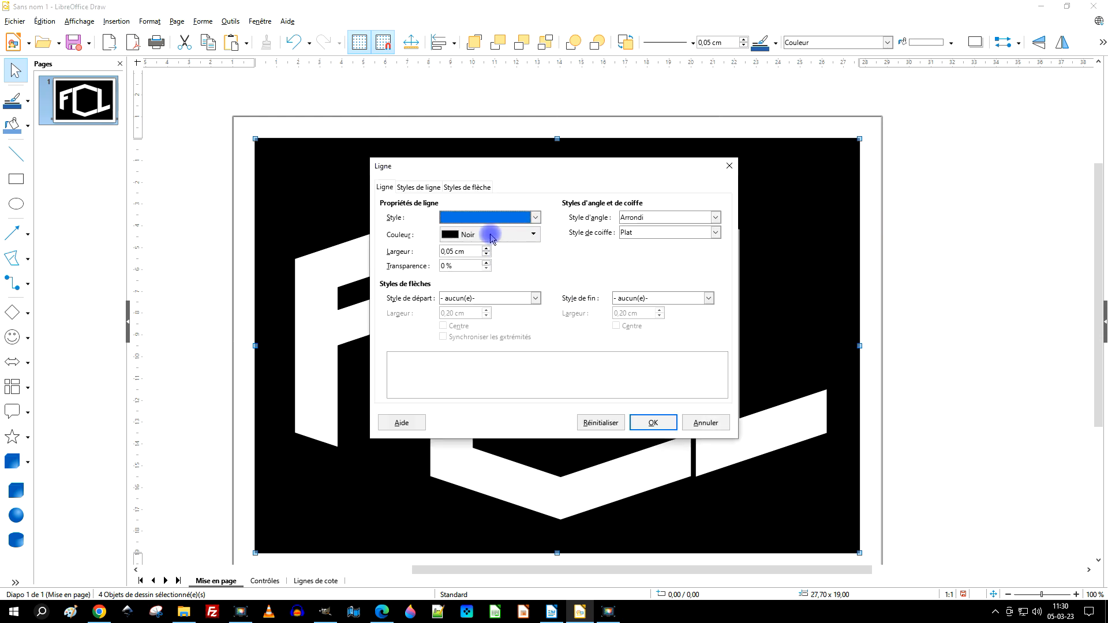
pyautogui.click(491, 238)
pyautogui.click(550, 260)
pyautogui.click(528, 218)
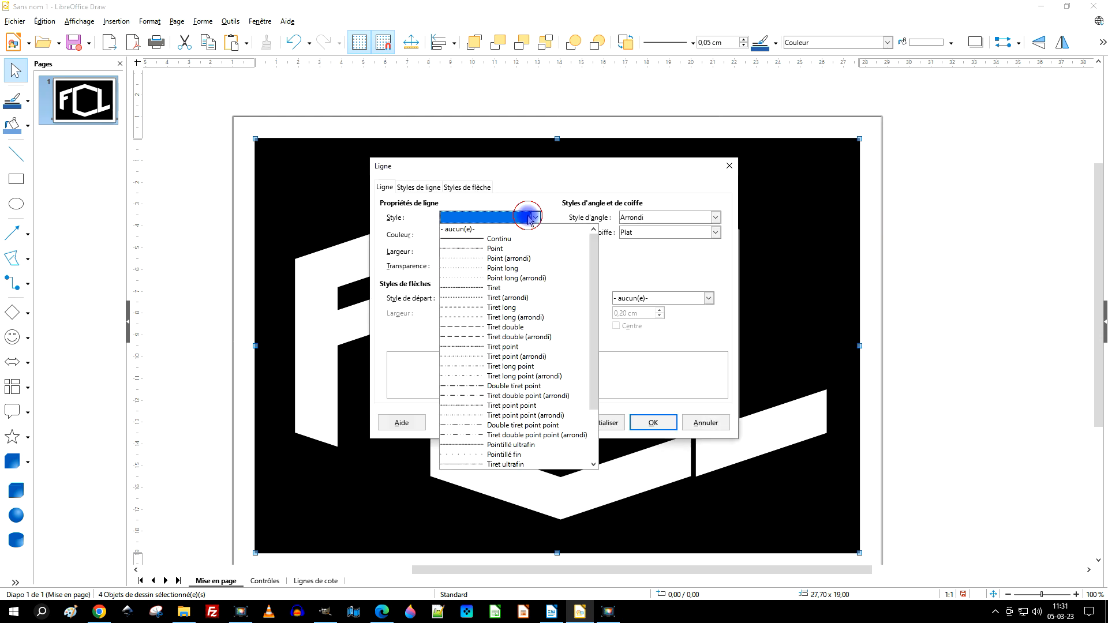
pyautogui.click(513, 385)
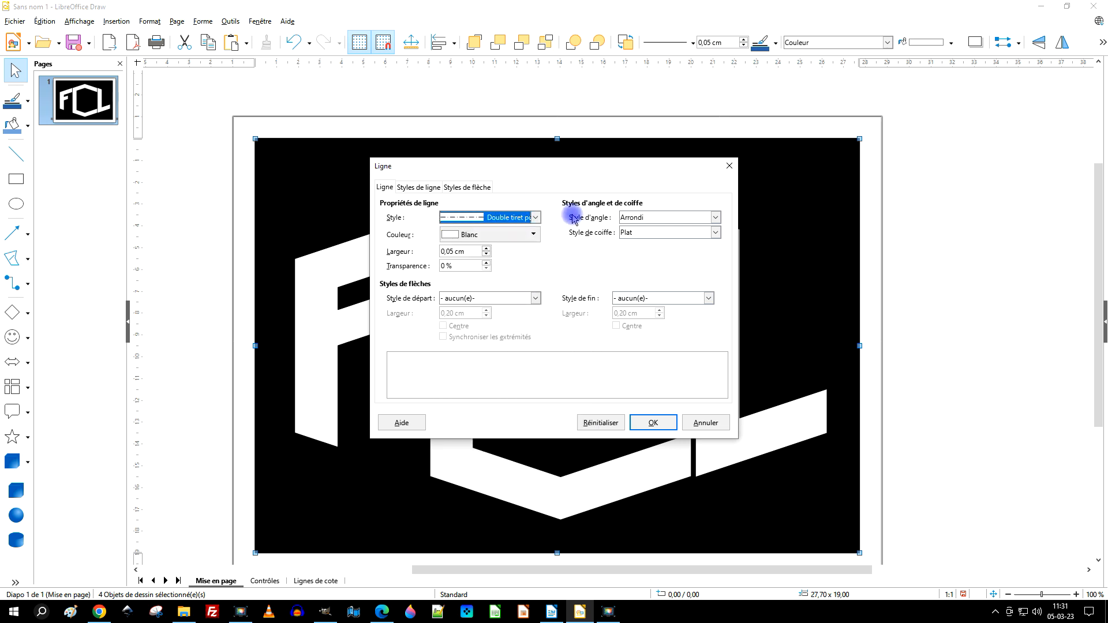
pyautogui.click(486, 249)
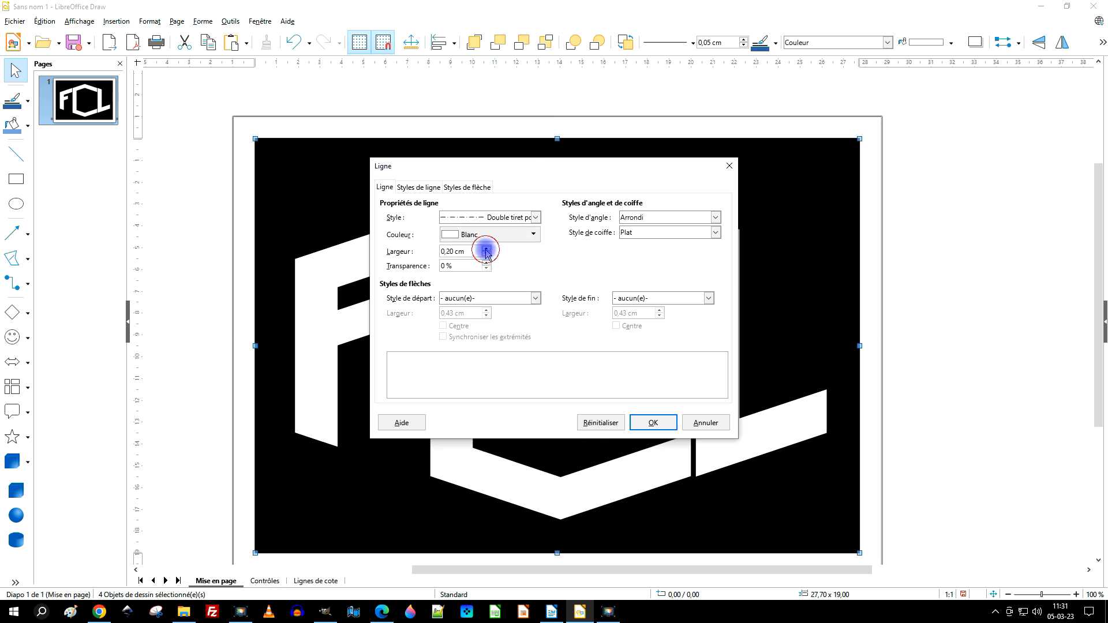
pyautogui.click(652, 423)
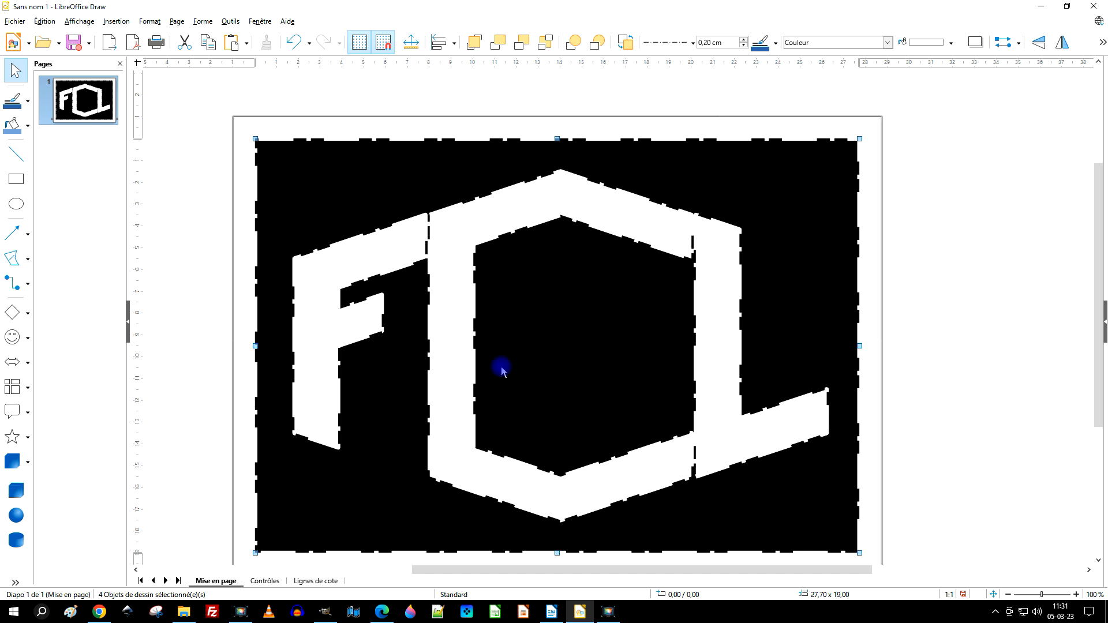
pyautogui.hotkey('ctrl', 'z')
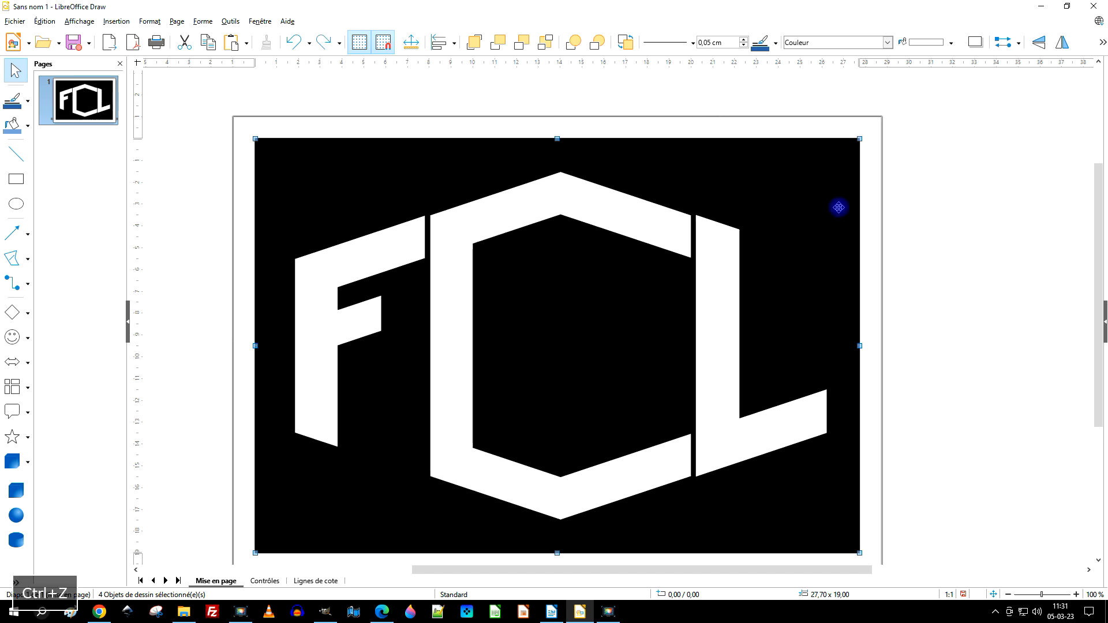
# - Give the black background rectangle alone a white "Double tiret point point" outline 0,40 cm wide
pyautogui.click(892, 199)
pyautogui.rightClick(807, 167)
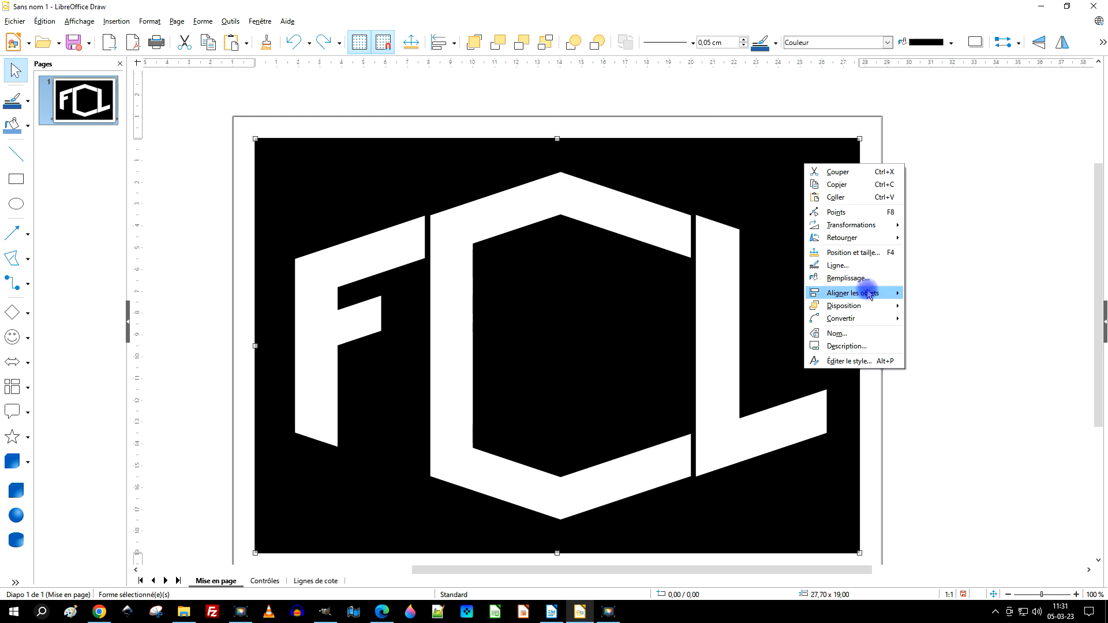
pyautogui.click(866, 266)
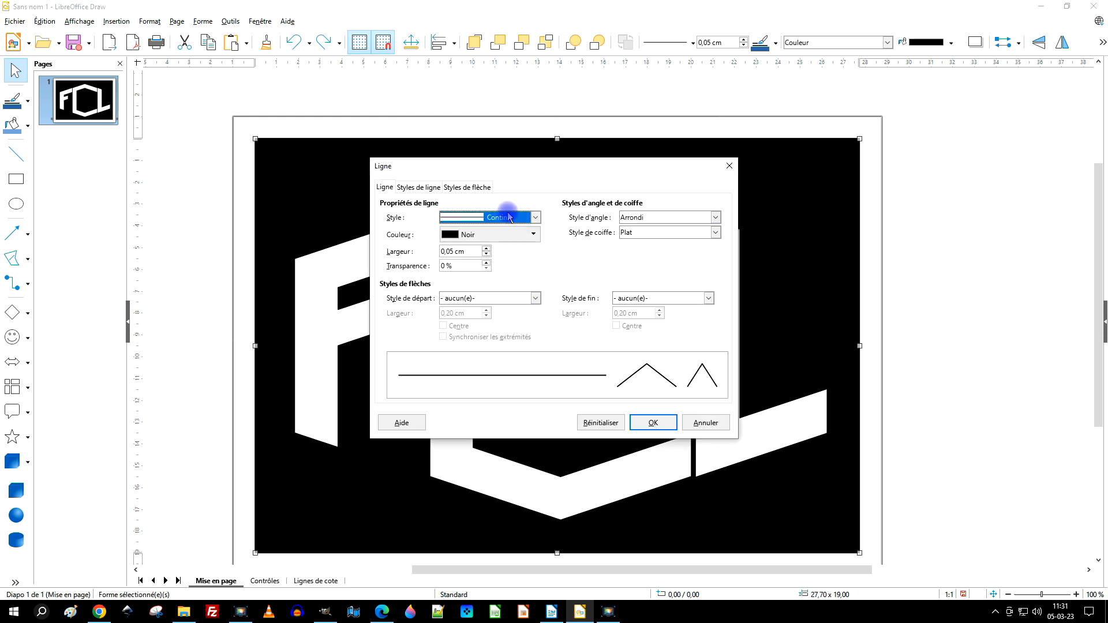
pyautogui.click(509, 218)
pyautogui.click(496, 427)
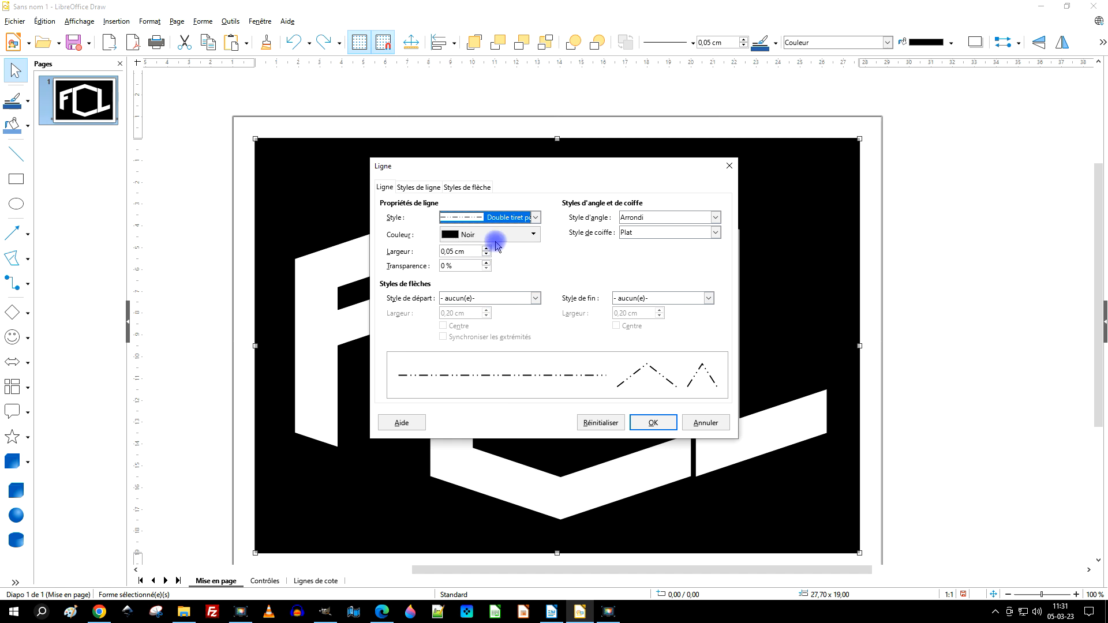
pyautogui.click(495, 237)
pyautogui.click(556, 270)
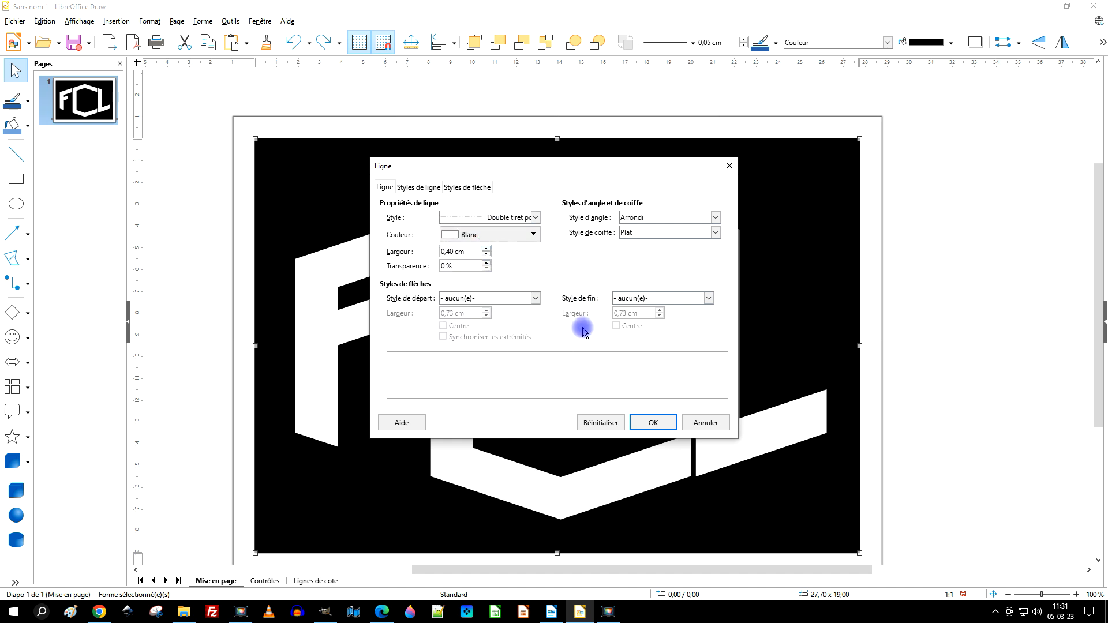
pyautogui.click(644, 416)
pyautogui.click(947, 229)
pyautogui.scroll(-1, 889, 191)
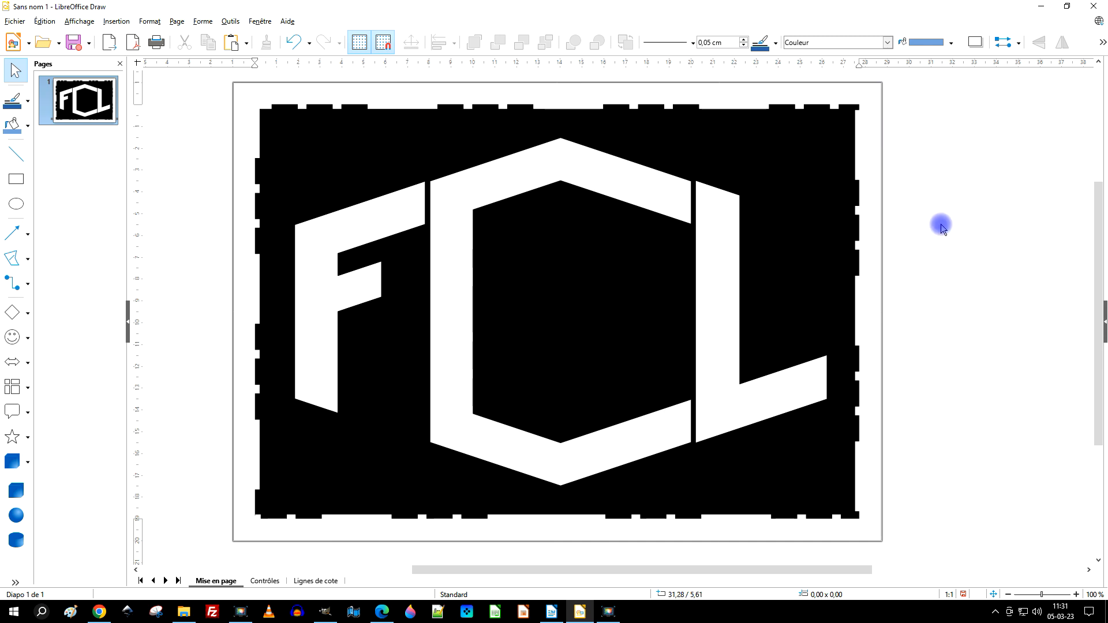
# - Change the outline colour of the black rectangle to red (Rouge), then deselect it
pyautogui.rightClick(844, 106)
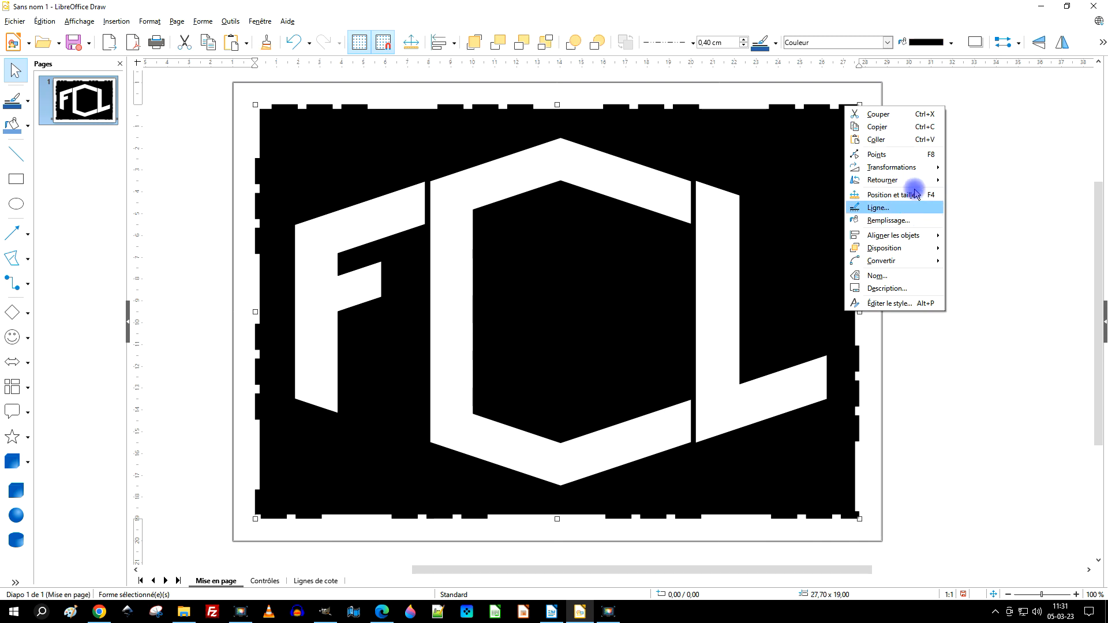
pyautogui.click(904, 211)
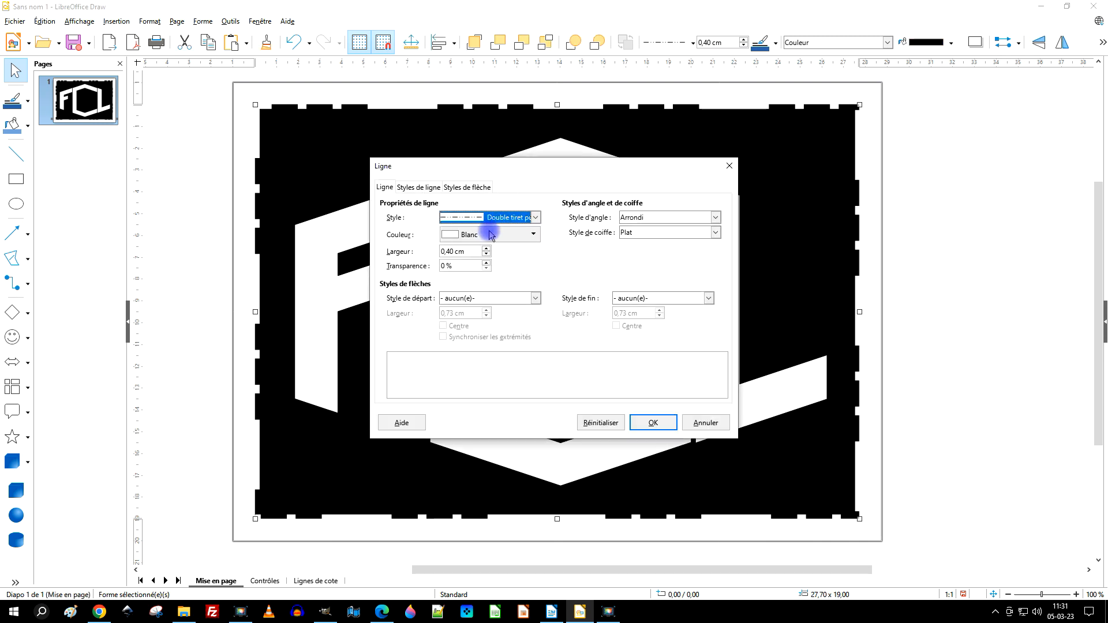
pyautogui.click(490, 236)
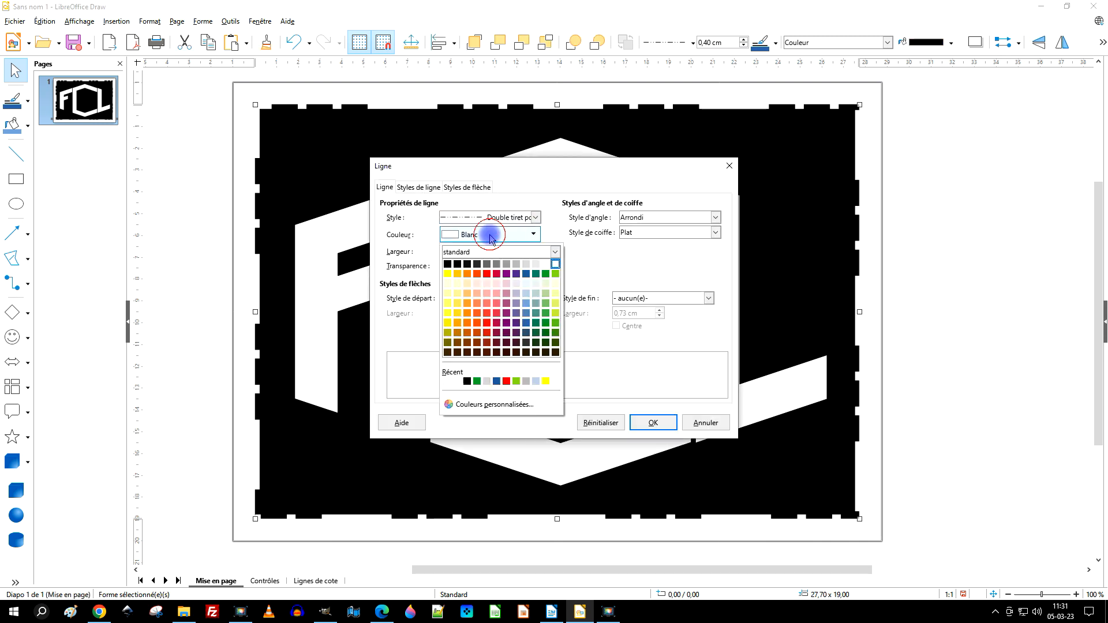
pyautogui.click(487, 275)
pyautogui.click(653, 422)
pyautogui.click(938, 268)
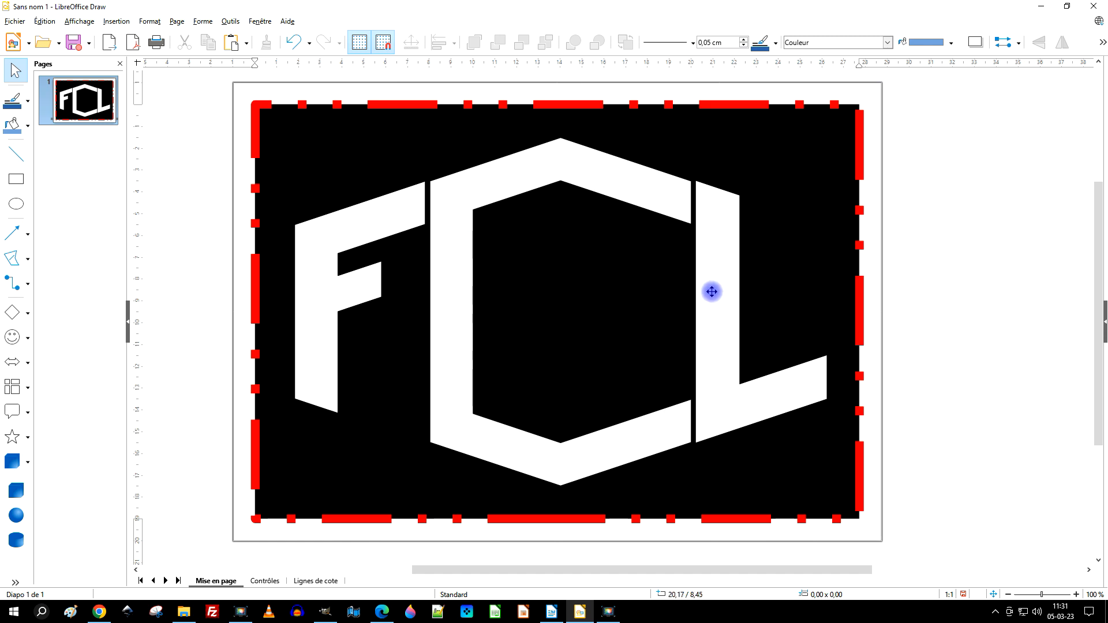
# - Fill the letter F with a solid blue from the standard palette
pyautogui.click(365, 220)
pyautogui.rightClick(364, 220)
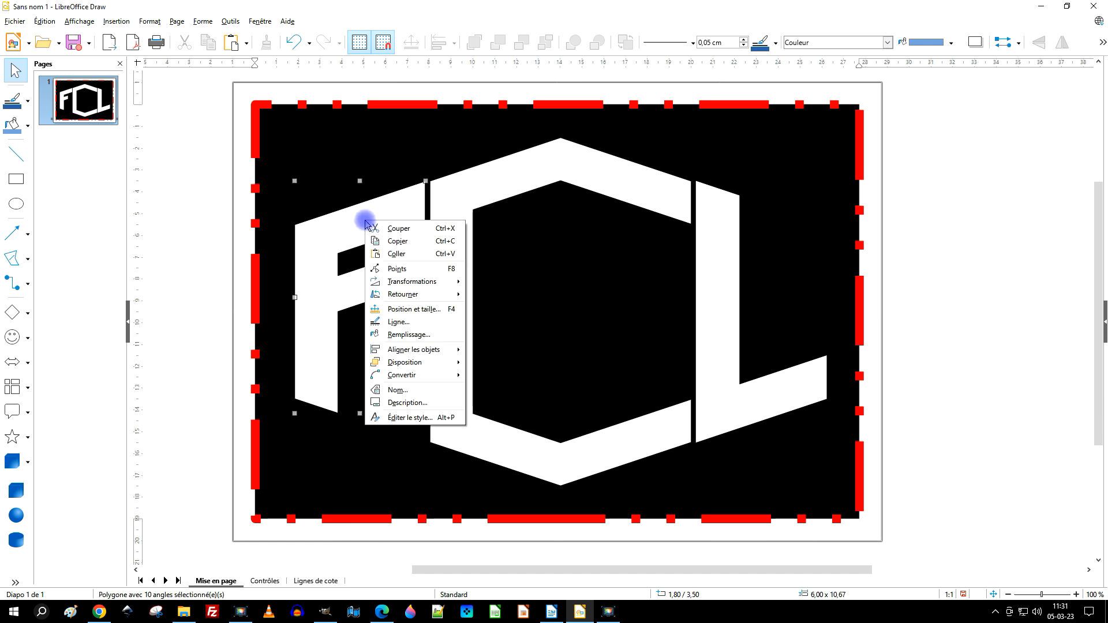
pyautogui.click(421, 337)
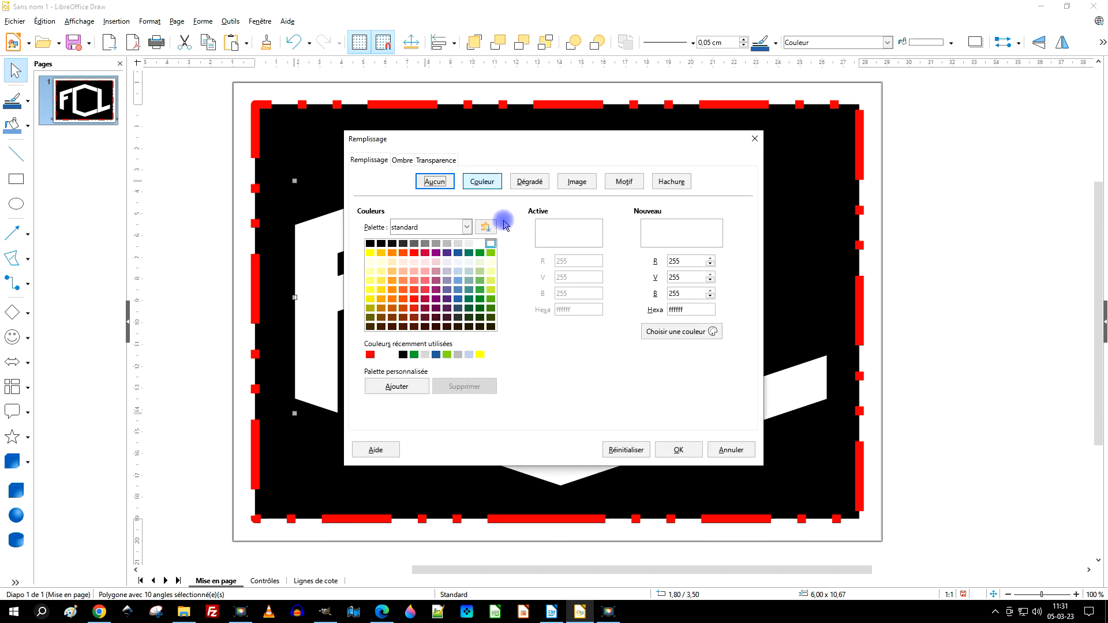
pyautogui.click(459, 253)
pyautogui.click(676, 449)
# - Fill the letter L with solid orange (hex ff4000) from the standard palette
pyautogui.click(728, 245)
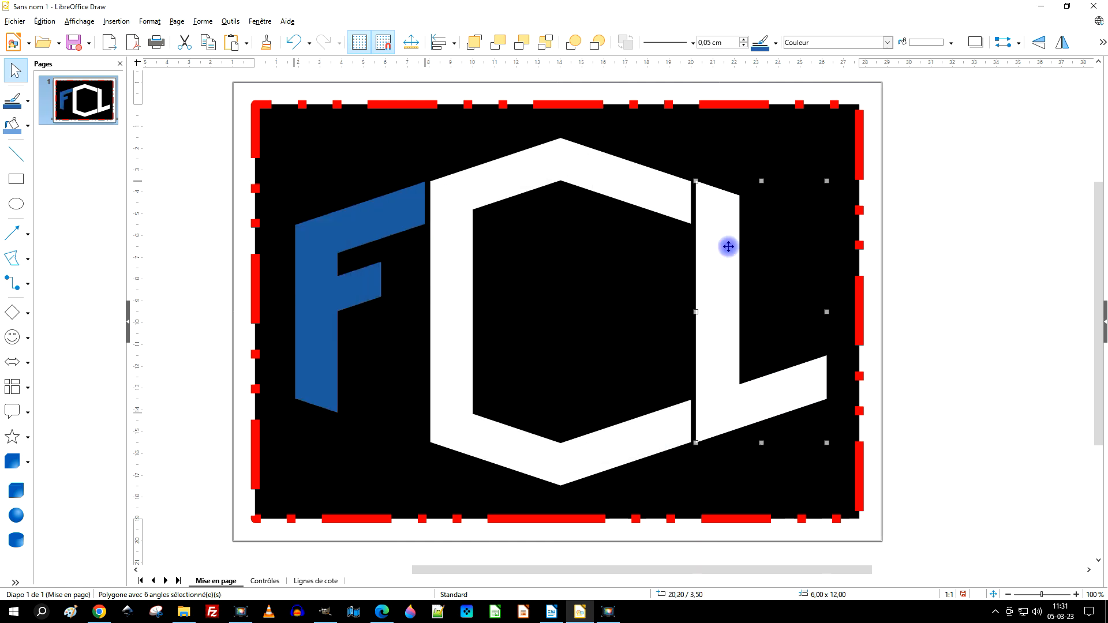
pyautogui.rightClick(728, 245)
pyautogui.click(803, 361)
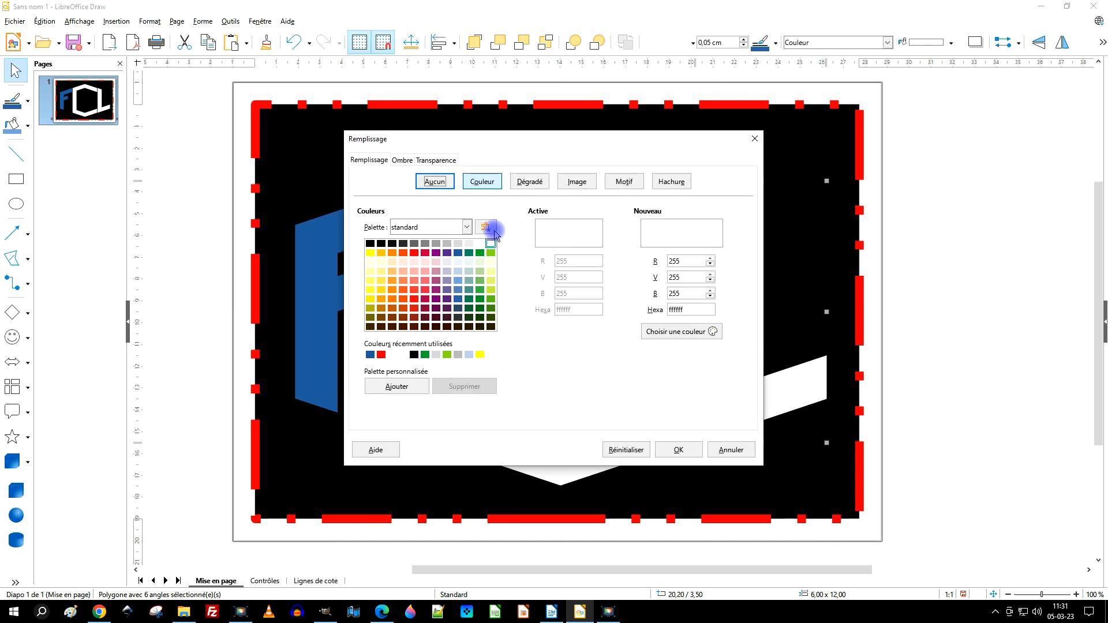
pyautogui.click(406, 255)
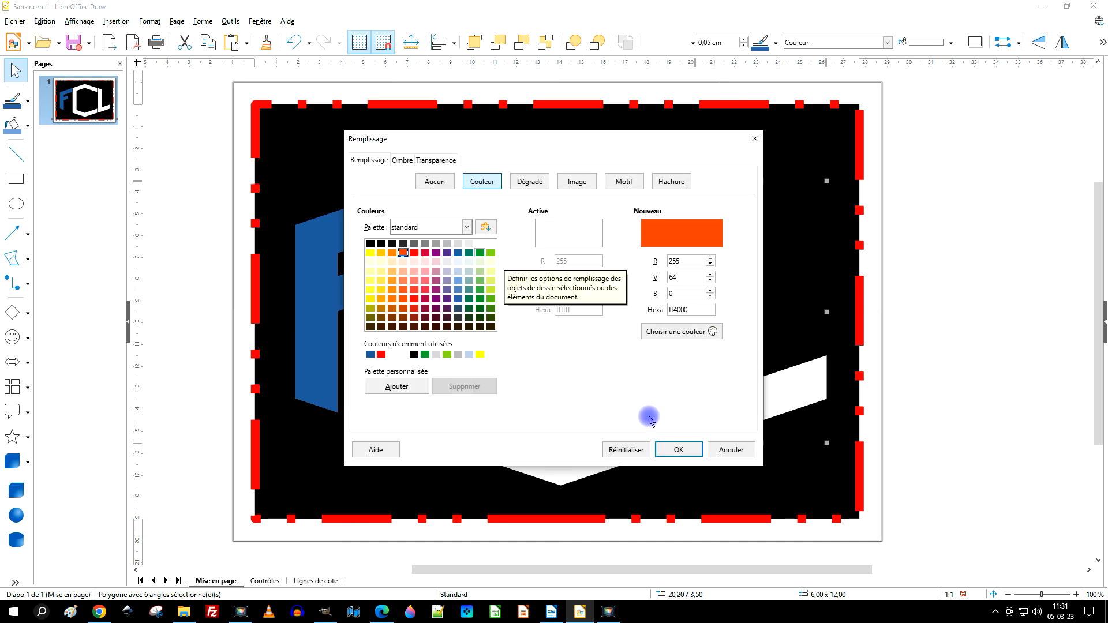
pyautogui.click(680, 452)
# - Change the outline colour of the black background rectangle to white (Blanc), and deselect the rectangle
pyautogui.rightClick(860, 132)
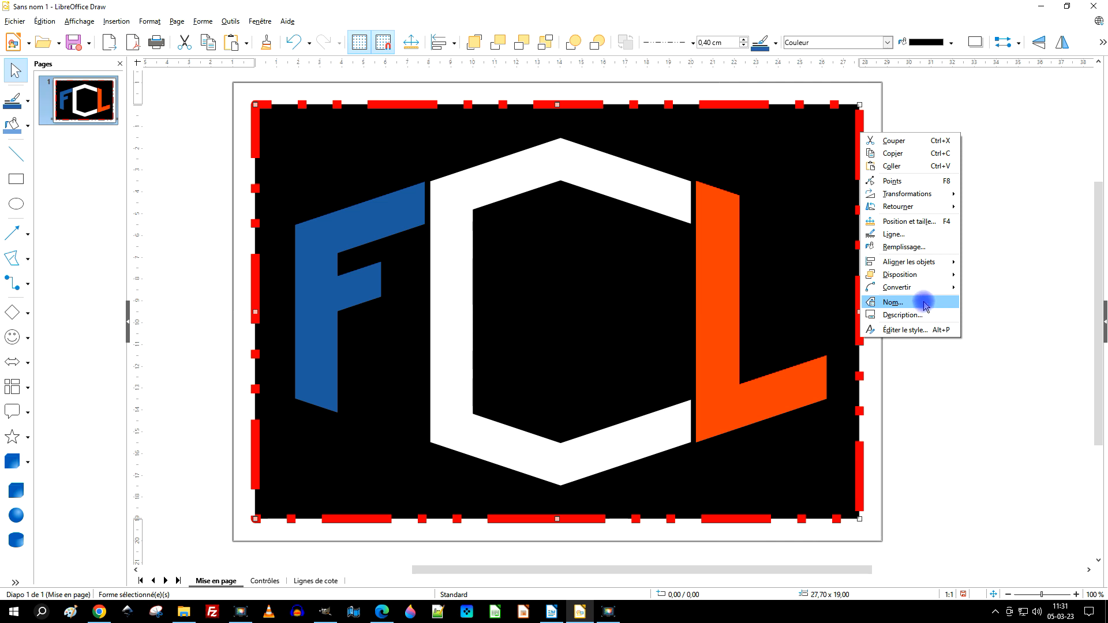
pyautogui.click(922, 234)
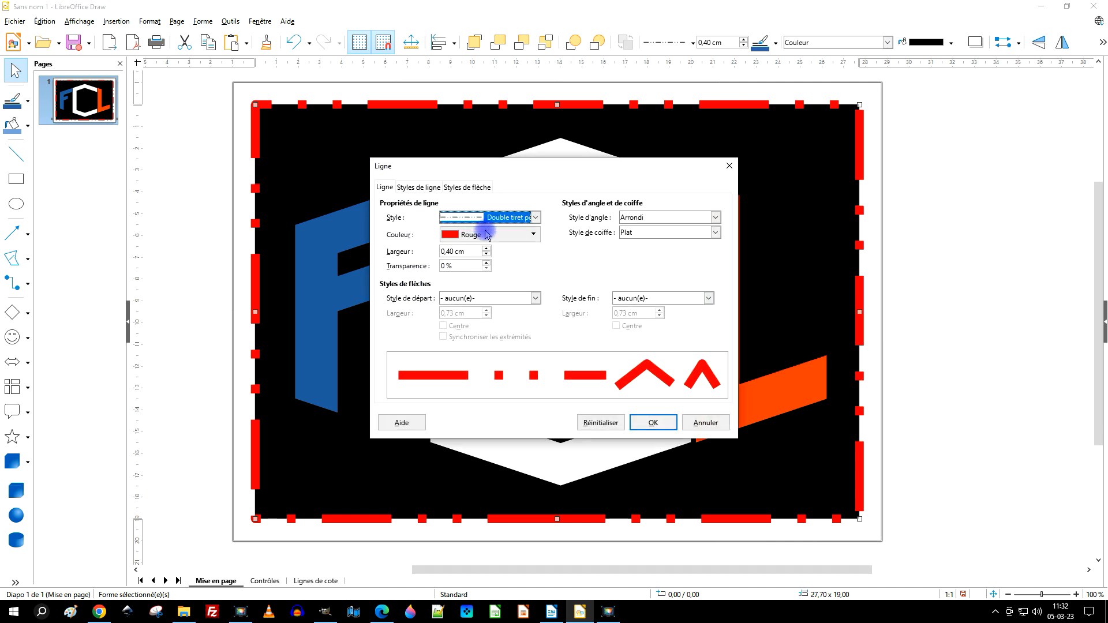
pyautogui.click(487, 235)
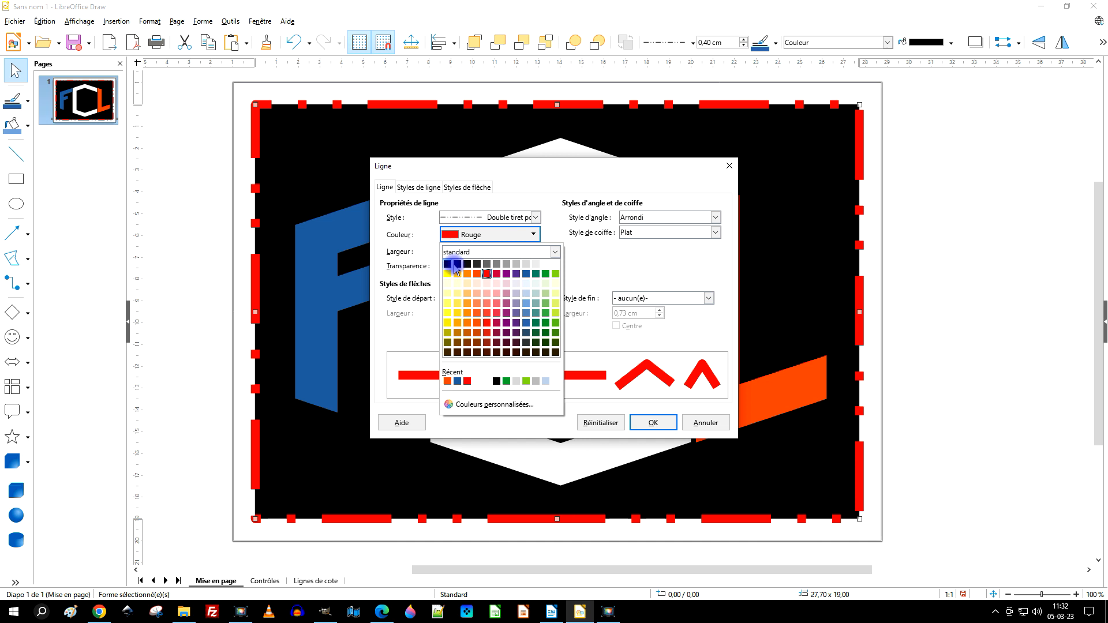
pyautogui.click(556, 265)
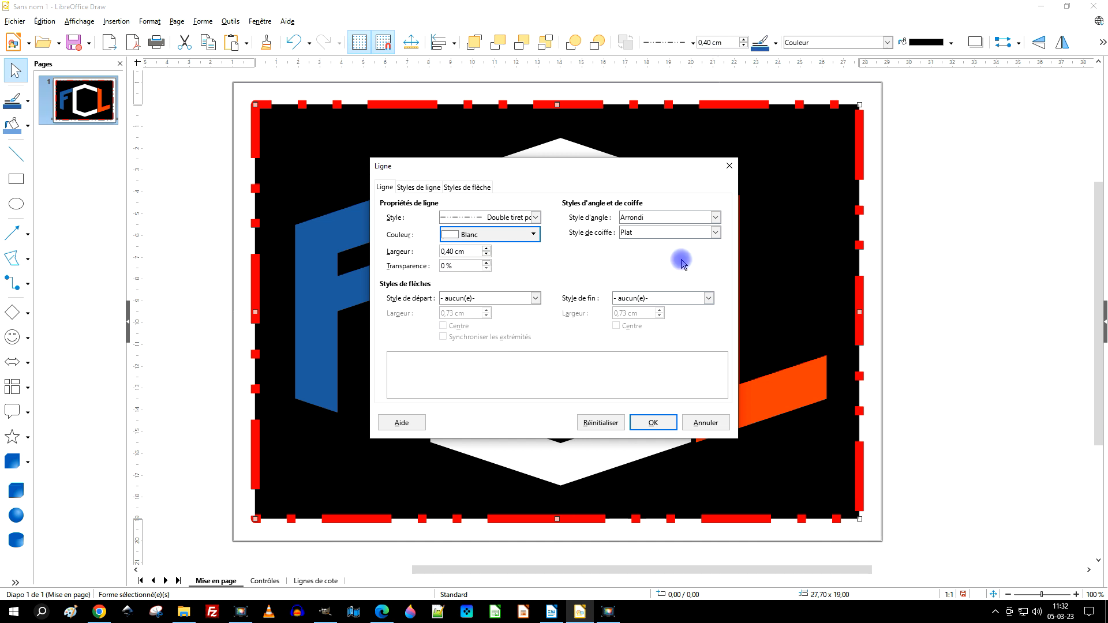
pyautogui.click(653, 423)
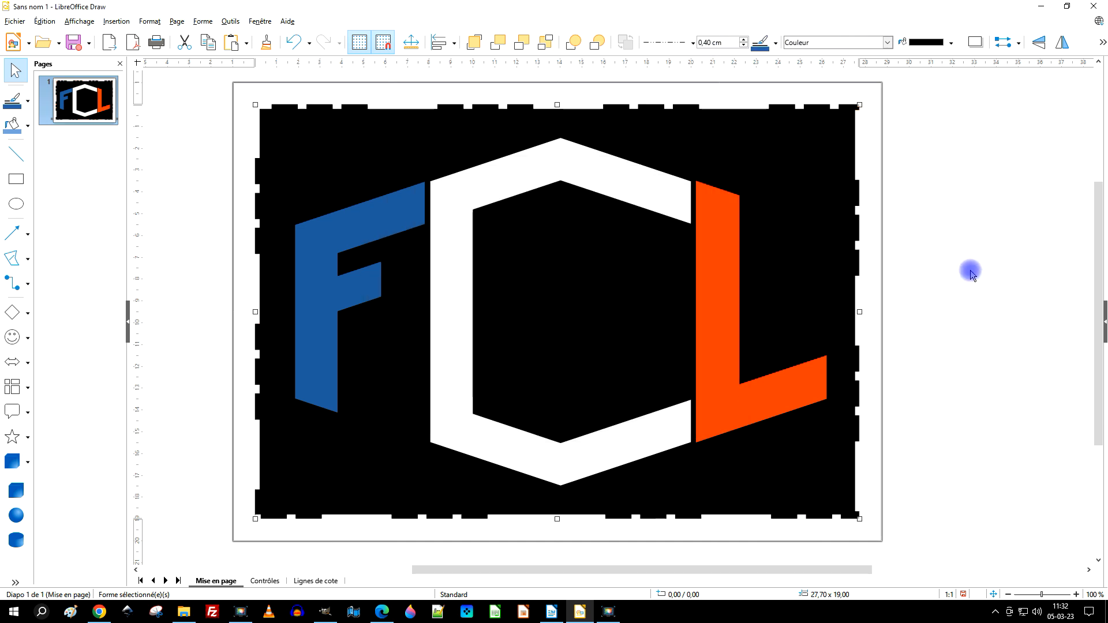
pyautogui.click(972, 237)
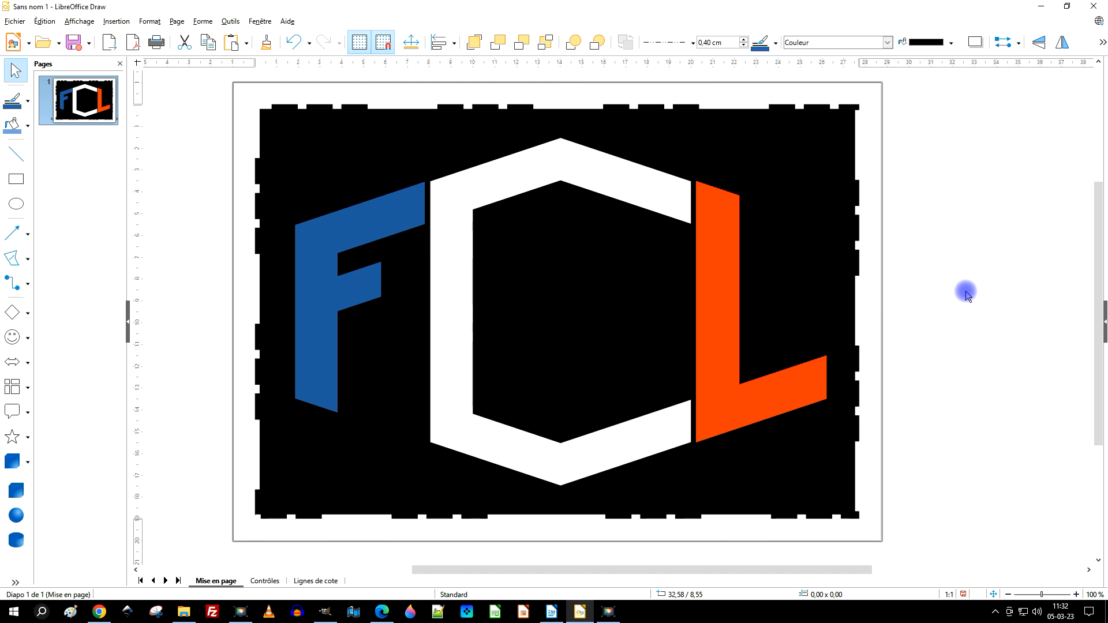
# - Fill the letter C with white from the standard palette, and deselect it
pyautogui.rightClick(603, 177)
pyautogui.click(664, 278)
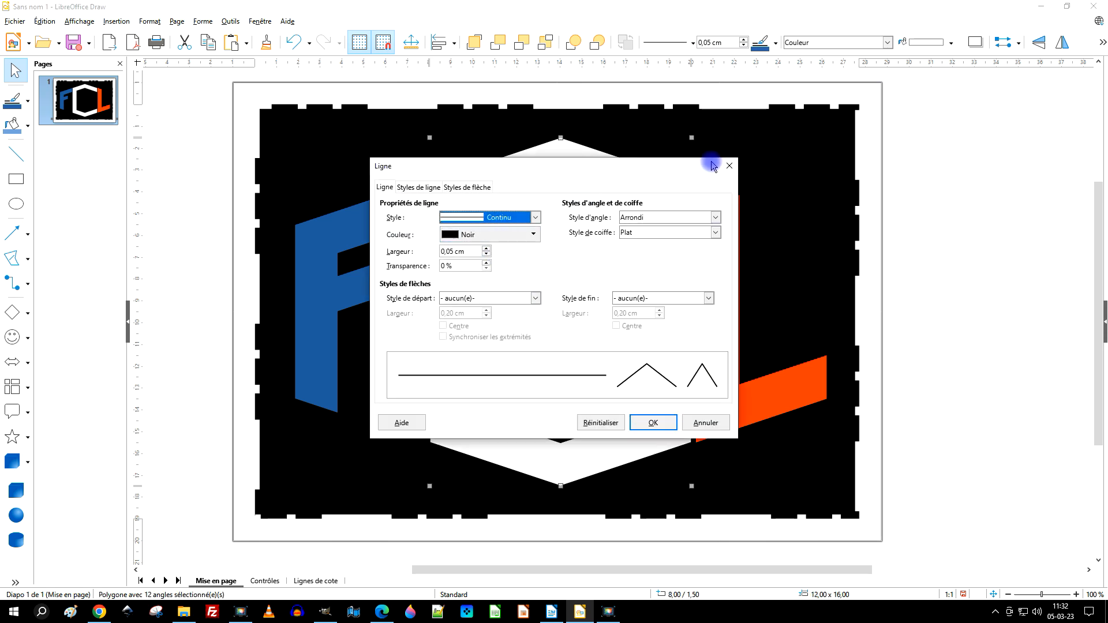
pyautogui.click(729, 166)
pyautogui.click(950, 43)
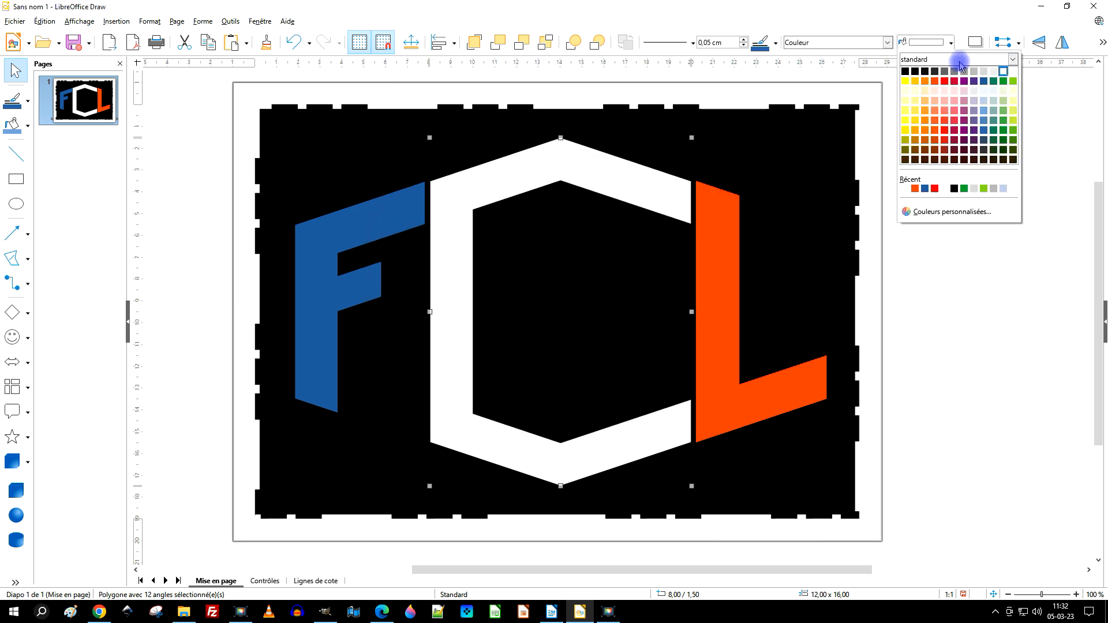
pyautogui.click(1014, 73)
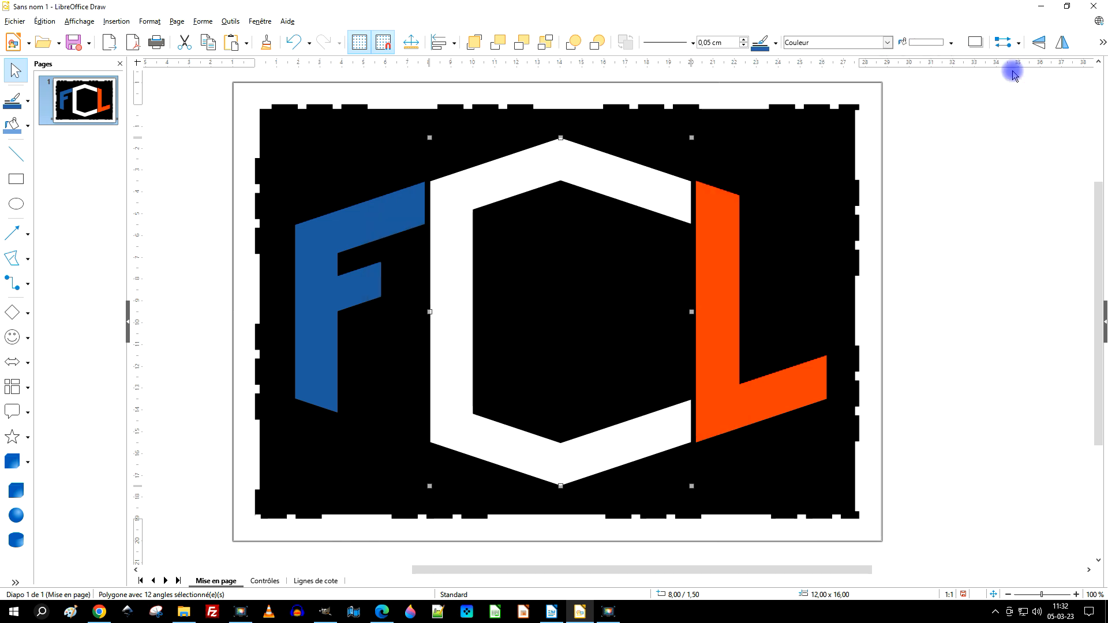
pyautogui.click(992, 151)
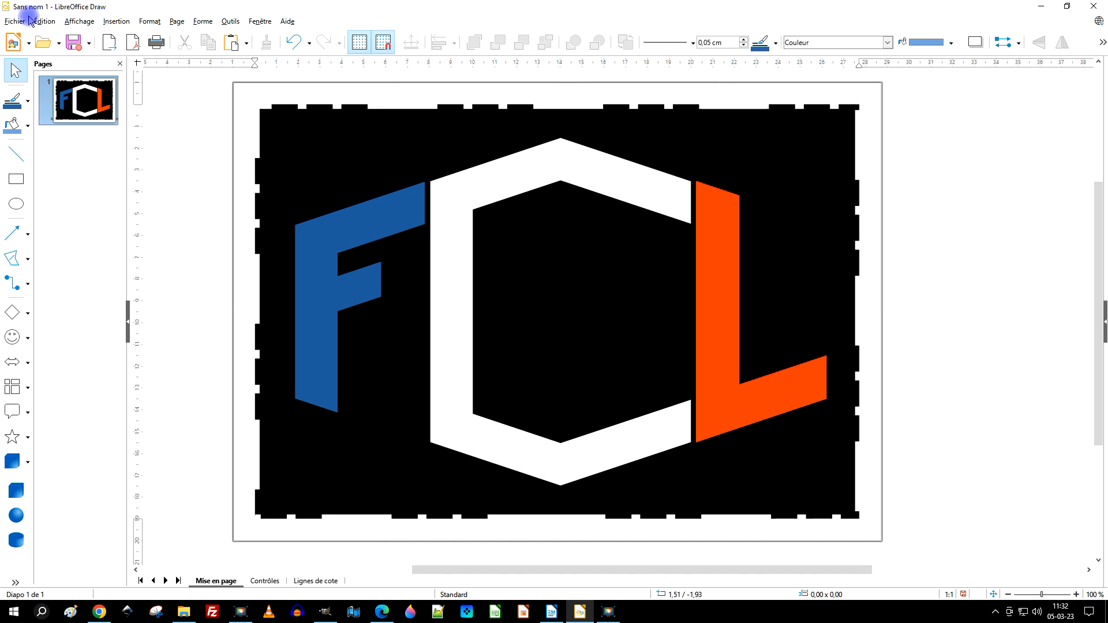
# - Select all objects and export the logo in SVG format as logoFCL3.svg in the RESSOURCES folder
pyautogui.hotkey('ctrl', 'a')
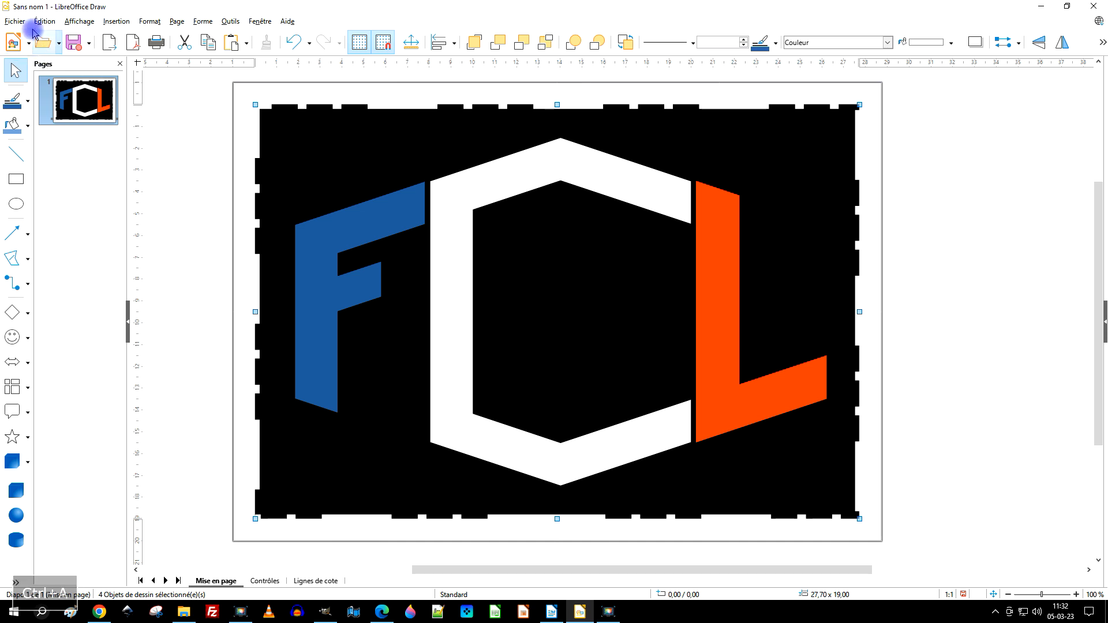
pyautogui.click(14, 21)
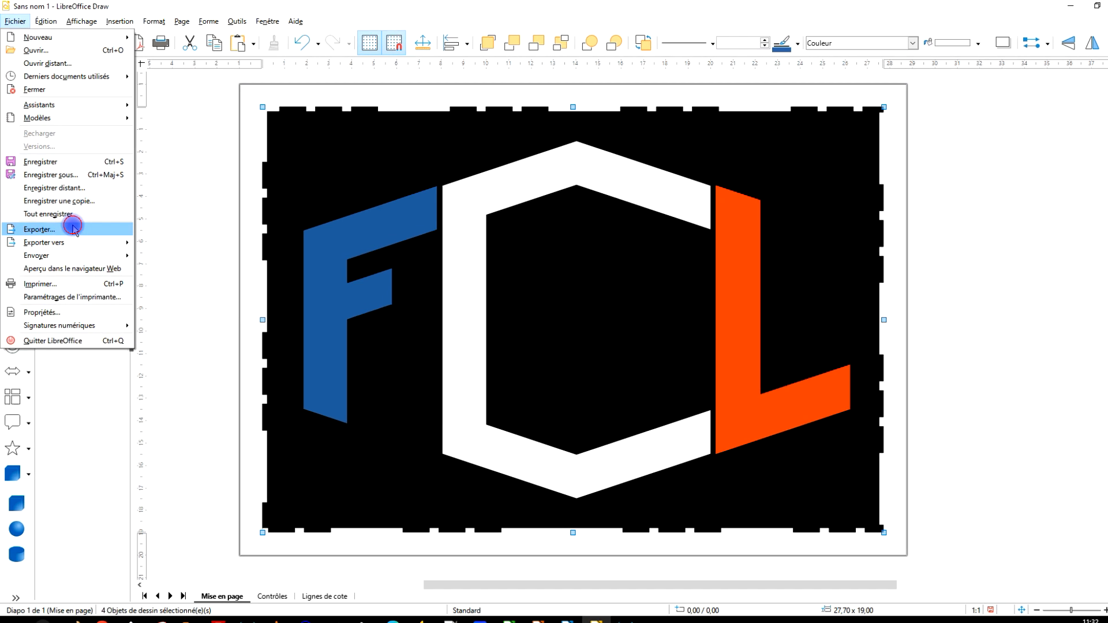
pyautogui.click(73, 227)
pyautogui.click(271, 408)
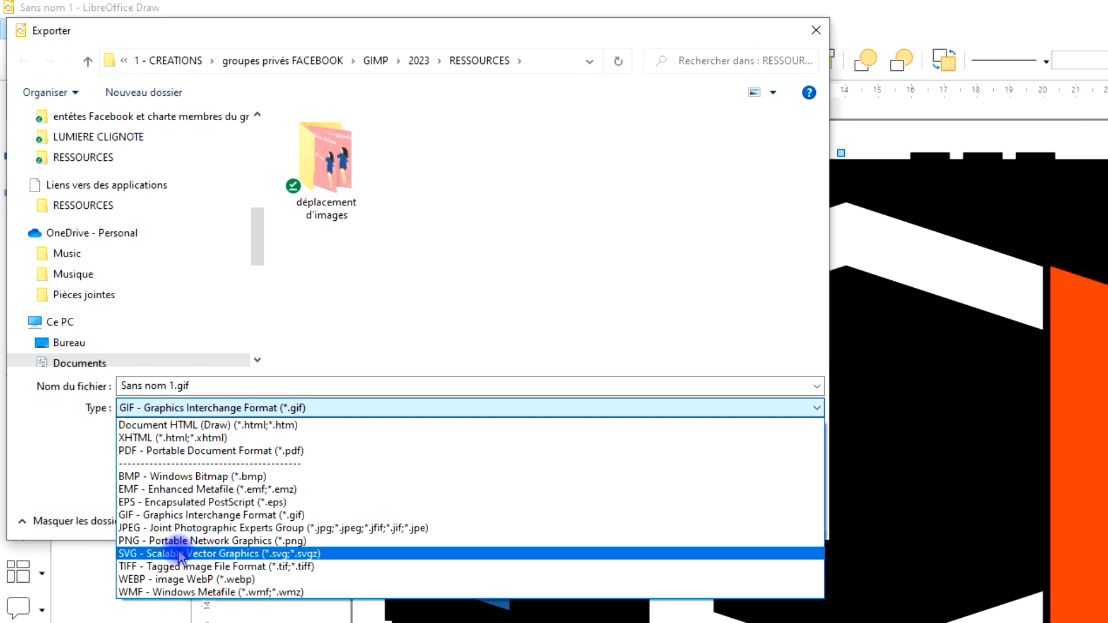
pyautogui.click(180, 556)
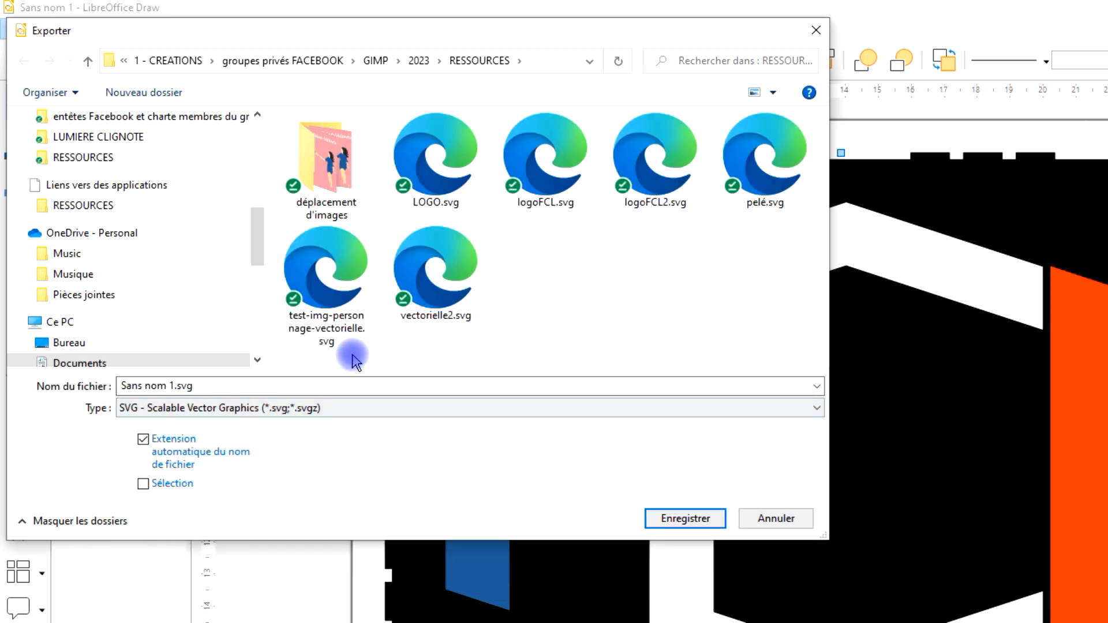
pyautogui.click(666, 189)
pyautogui.doubleClick(163, 385)
pyautogui.click(165, 386)
pyautogui.write('3')
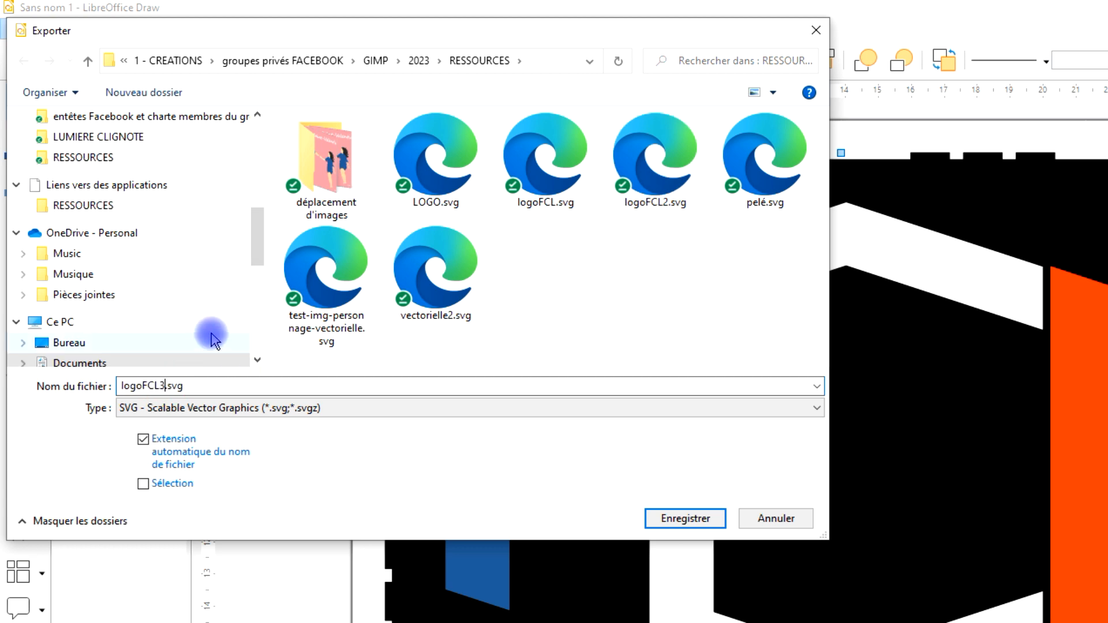
pyautogui.click(665, 530)
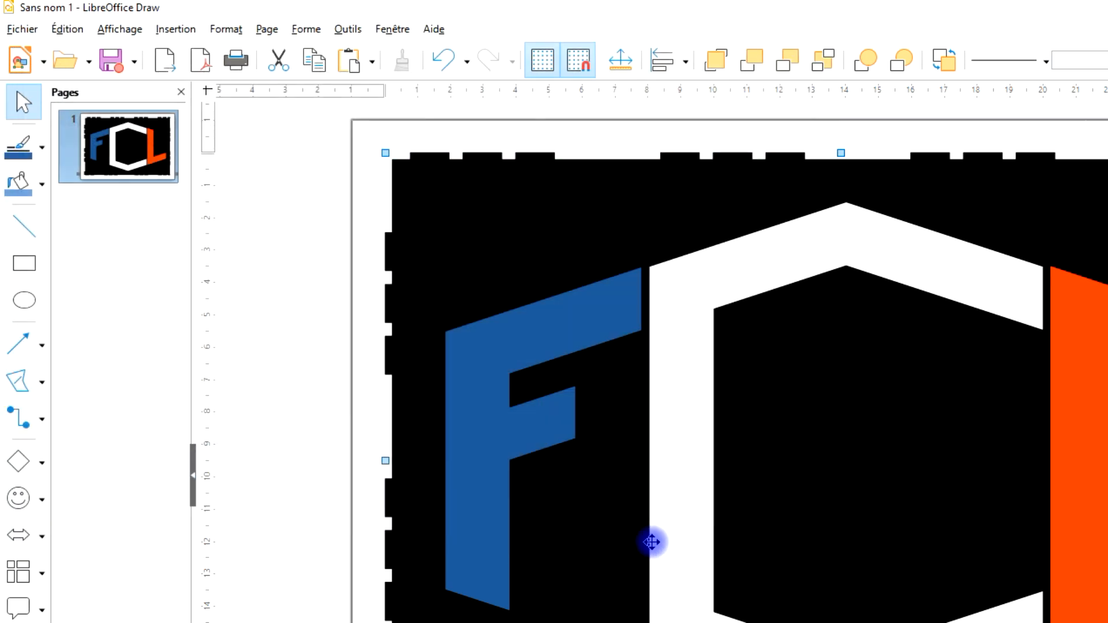